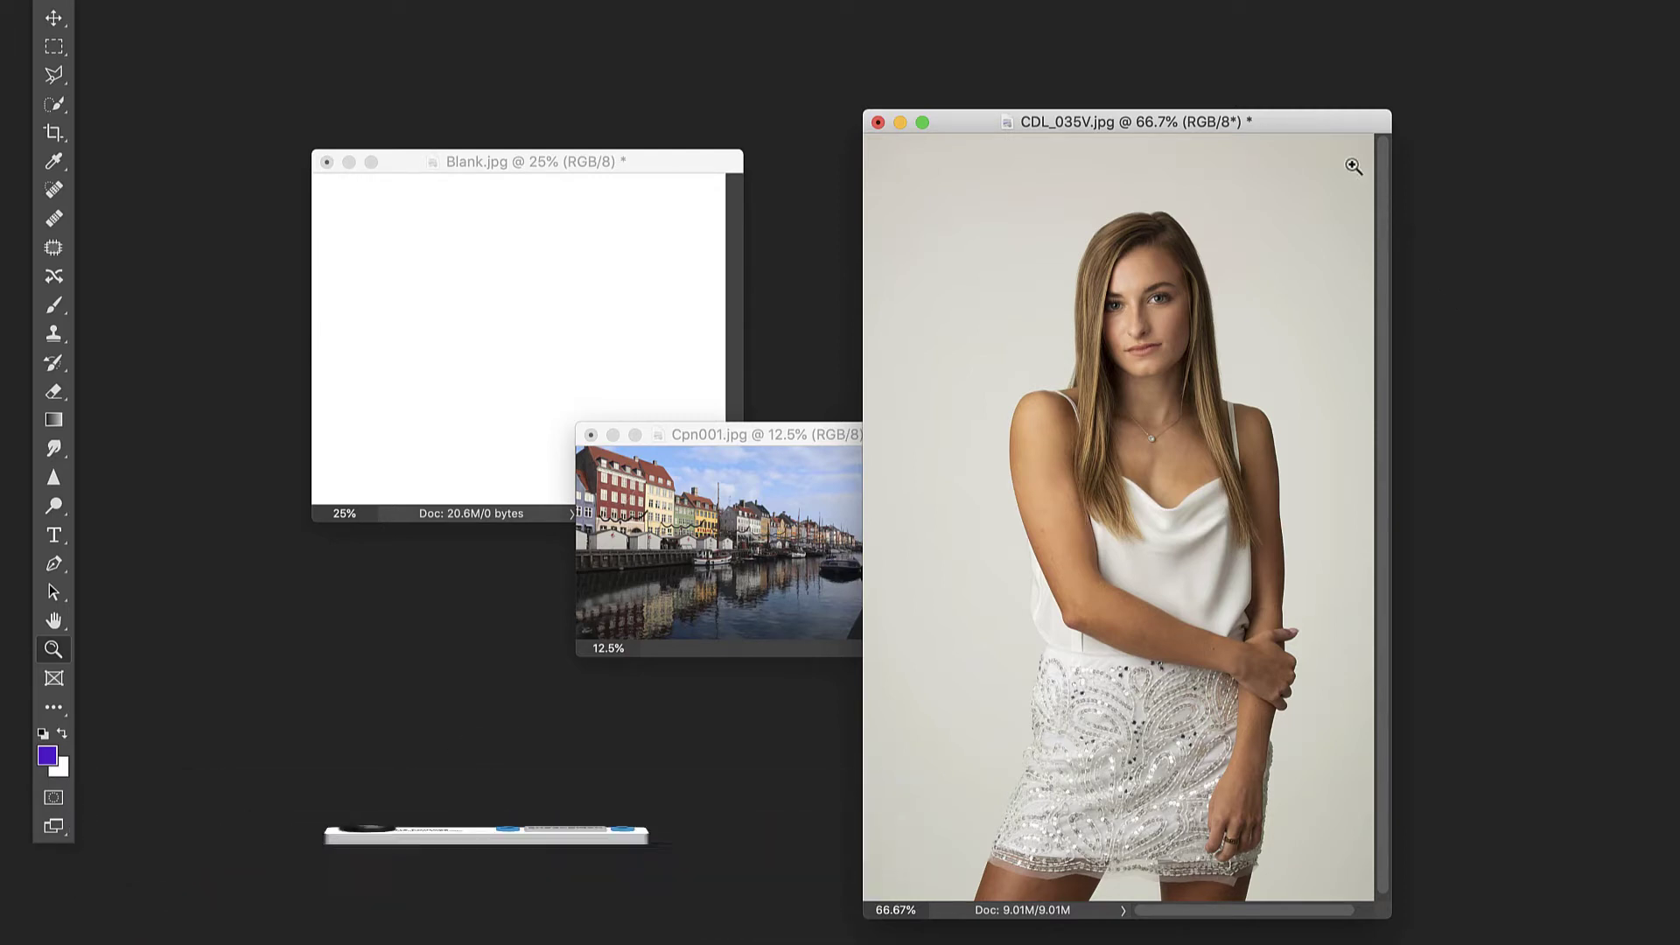
Move the CDL_035V.jpg window up and left, and enlarge it around the portrait.
left_click_drag(1319, 131, 1170, 50)
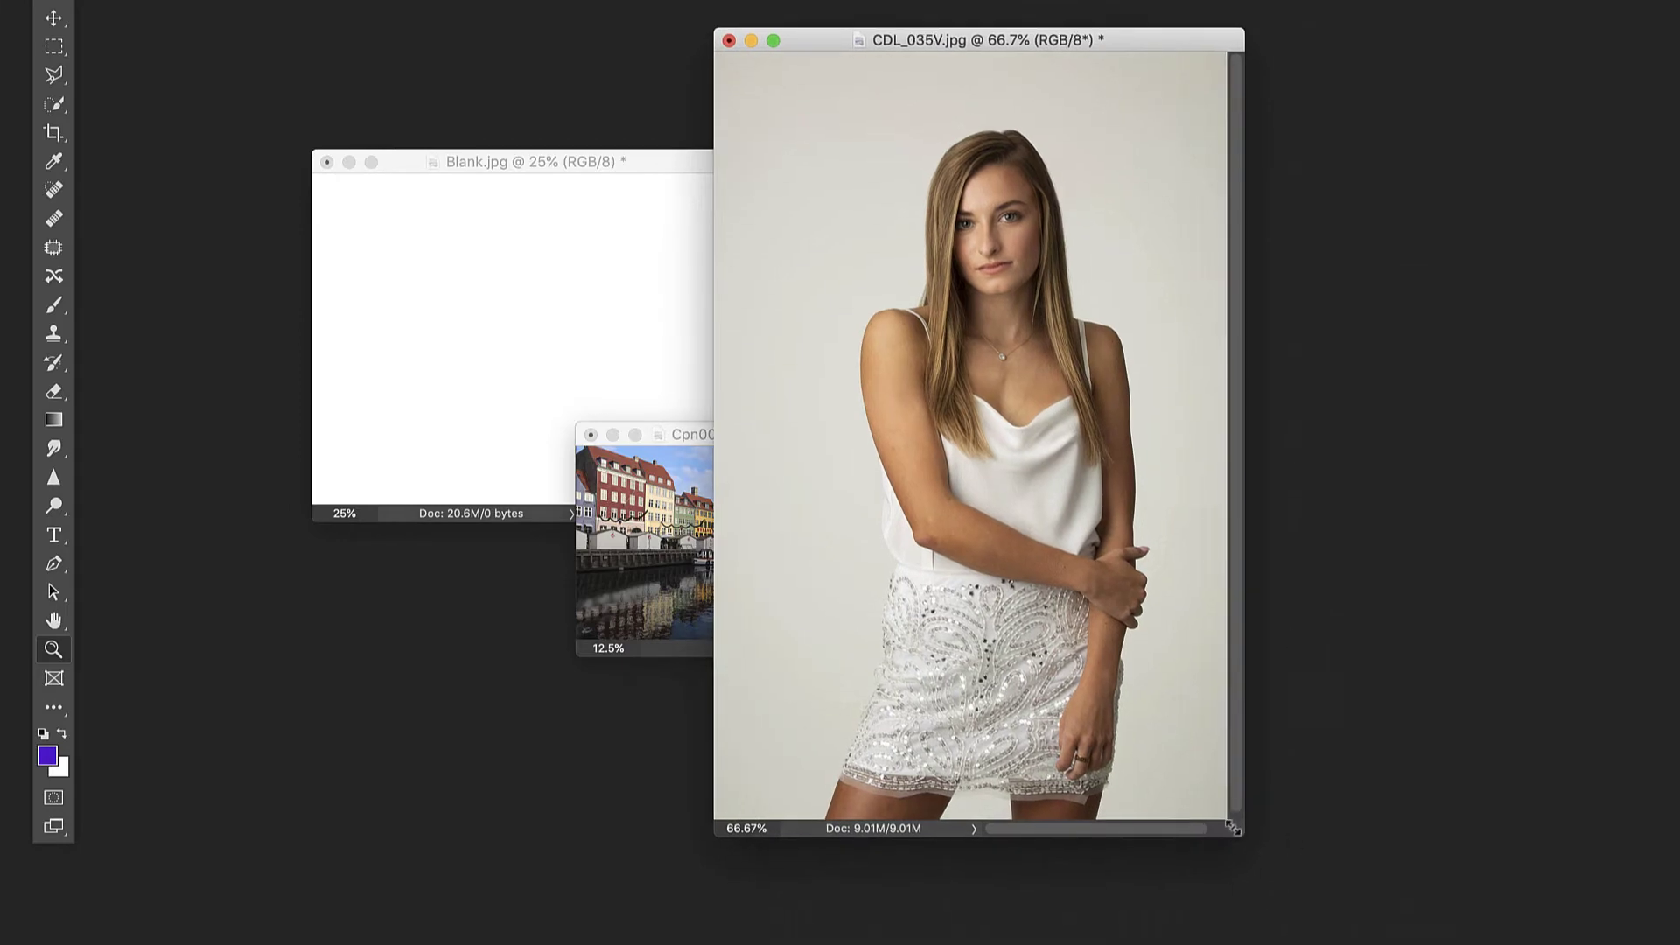
left_click_drag(1215, 827, 1602, 943)
left_click_drag(1347, 37, 1286, 0)
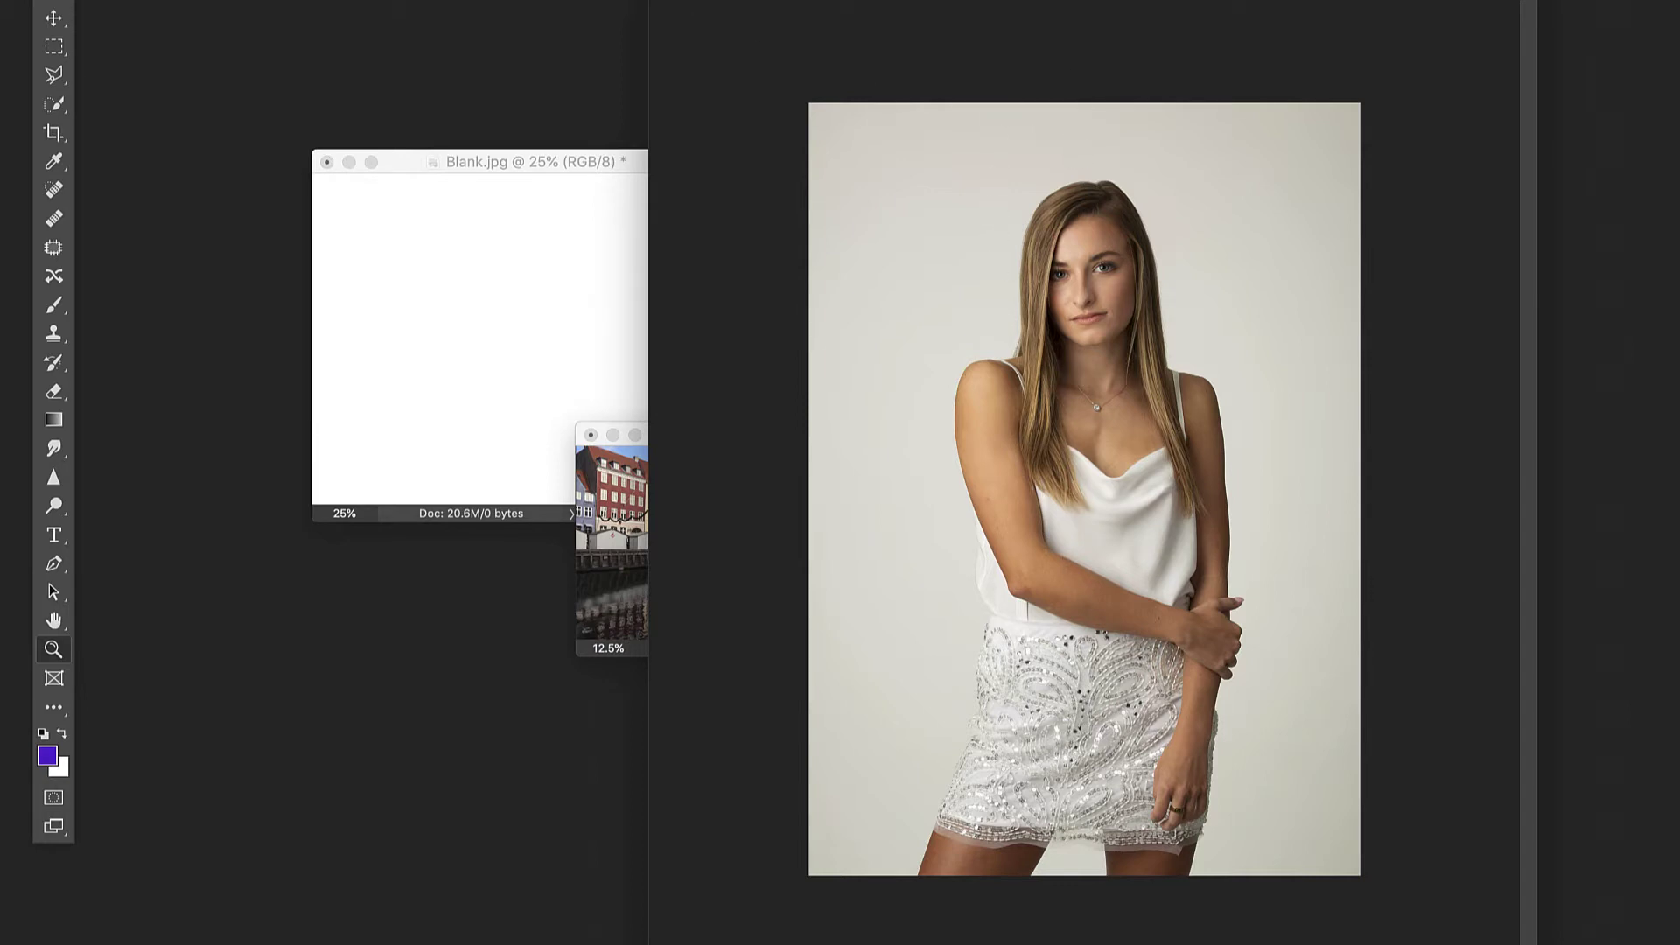
Return to Standard Screen Mode and add a vertical guide at 50% on the portrait.
key("f")
left_click(582, 13)
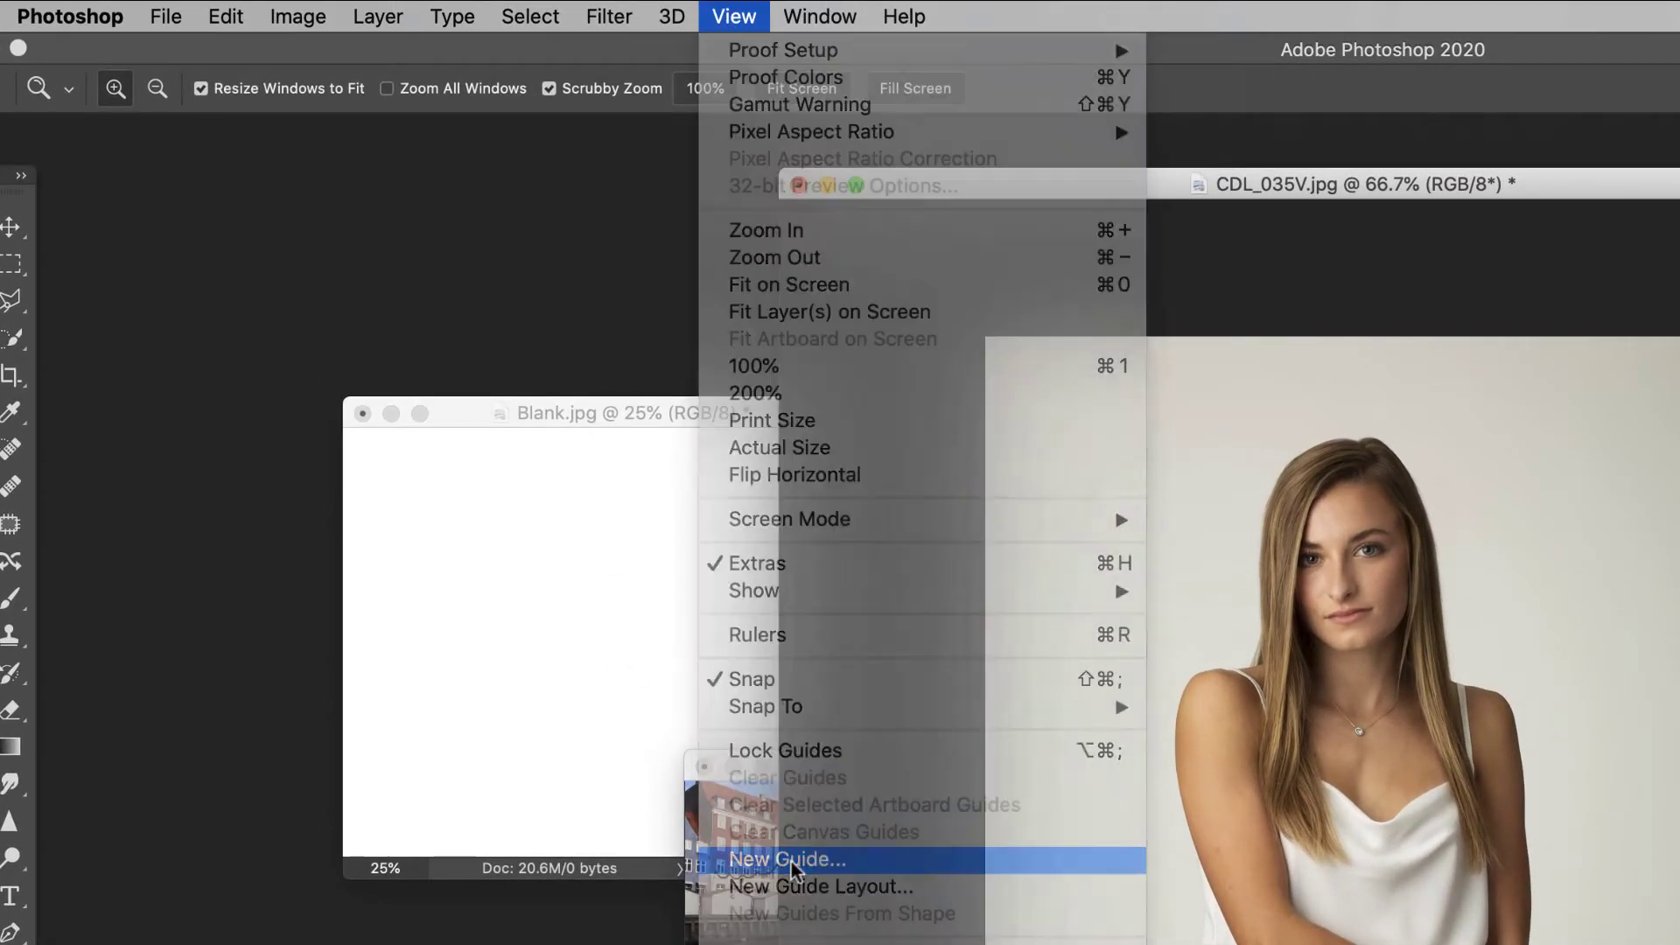
left_click(790, 860)
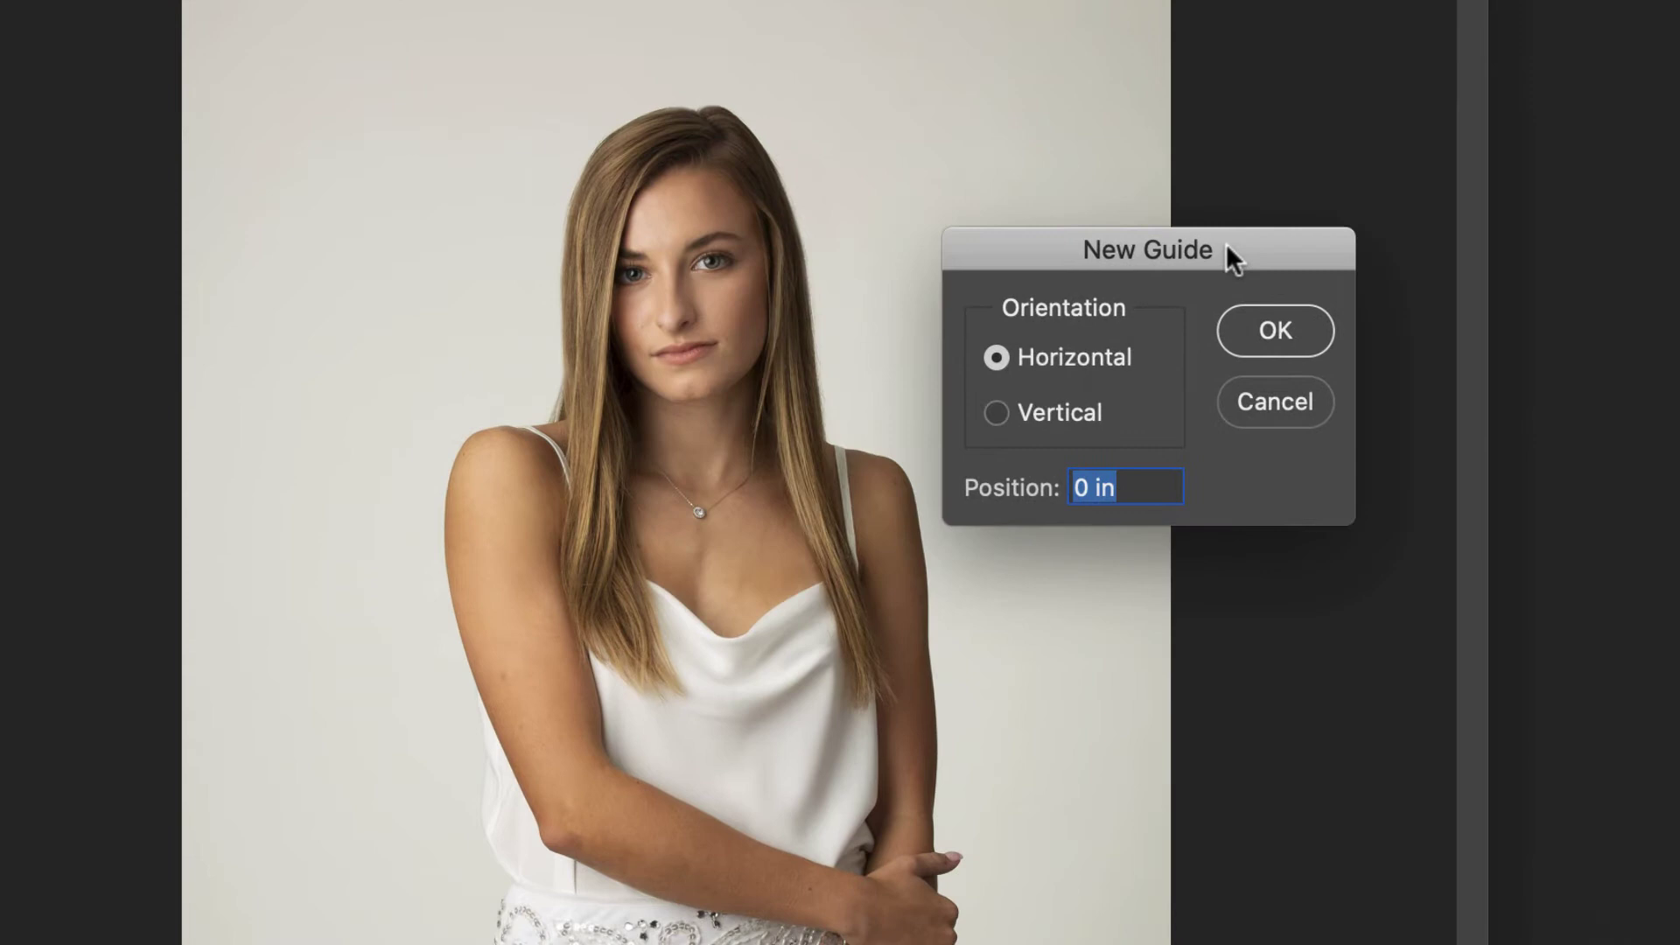
left_click_drag(1227, 247, 1195, 262)
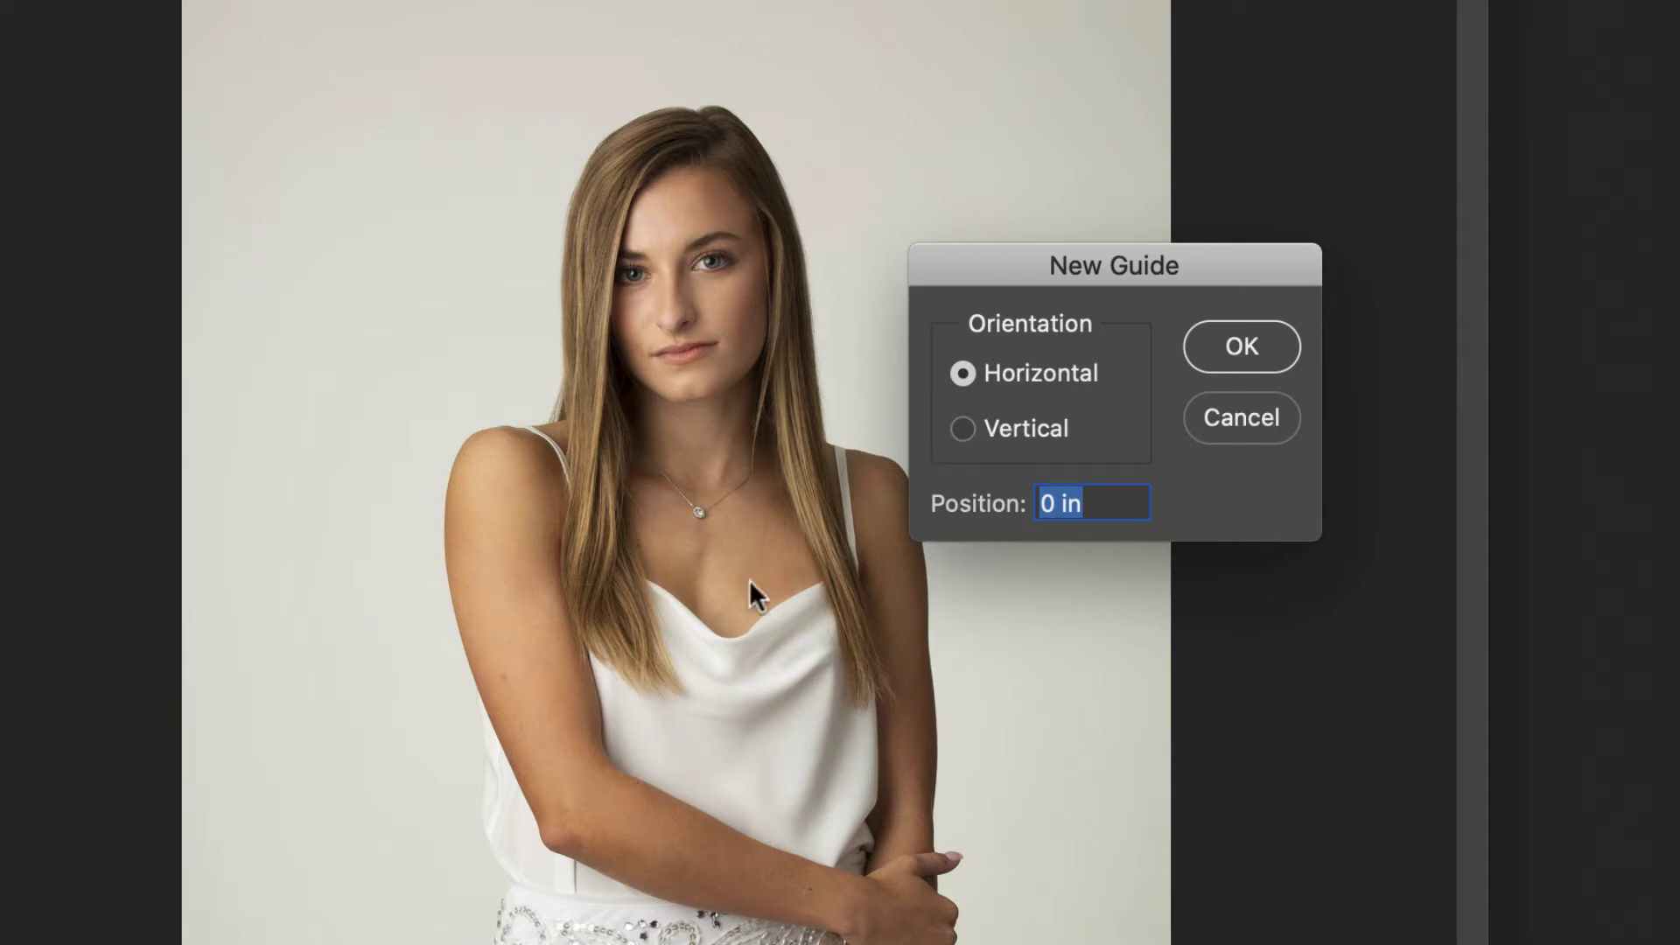
left_click(964, 429)
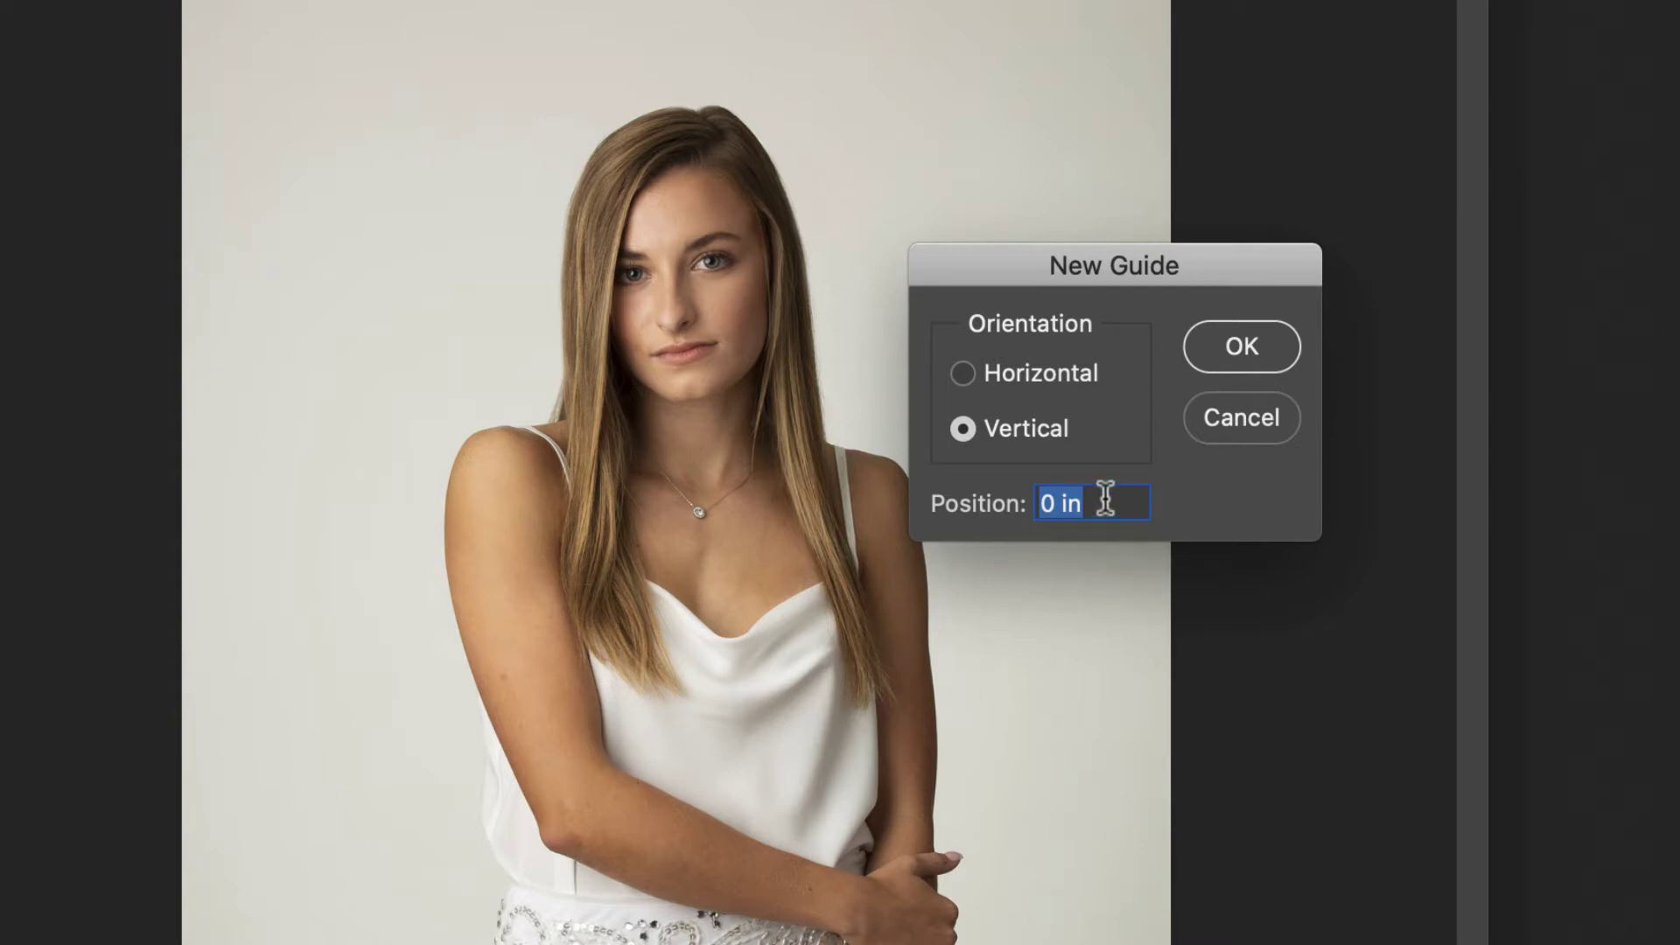
type("50%")
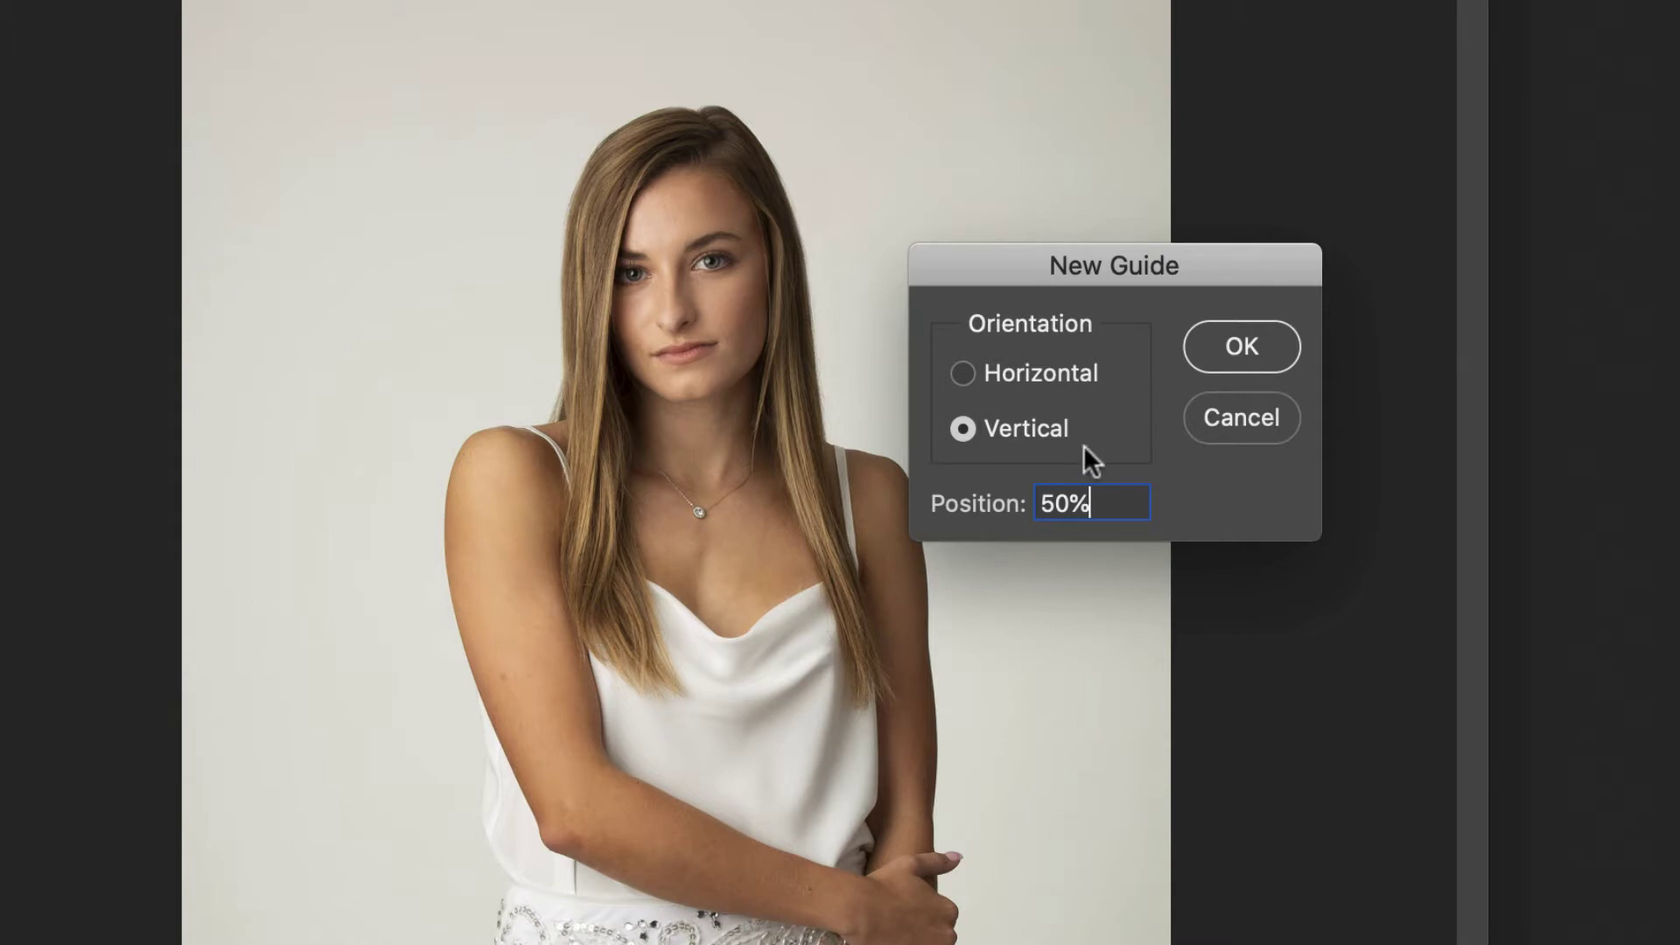
left_click(1233, 360)
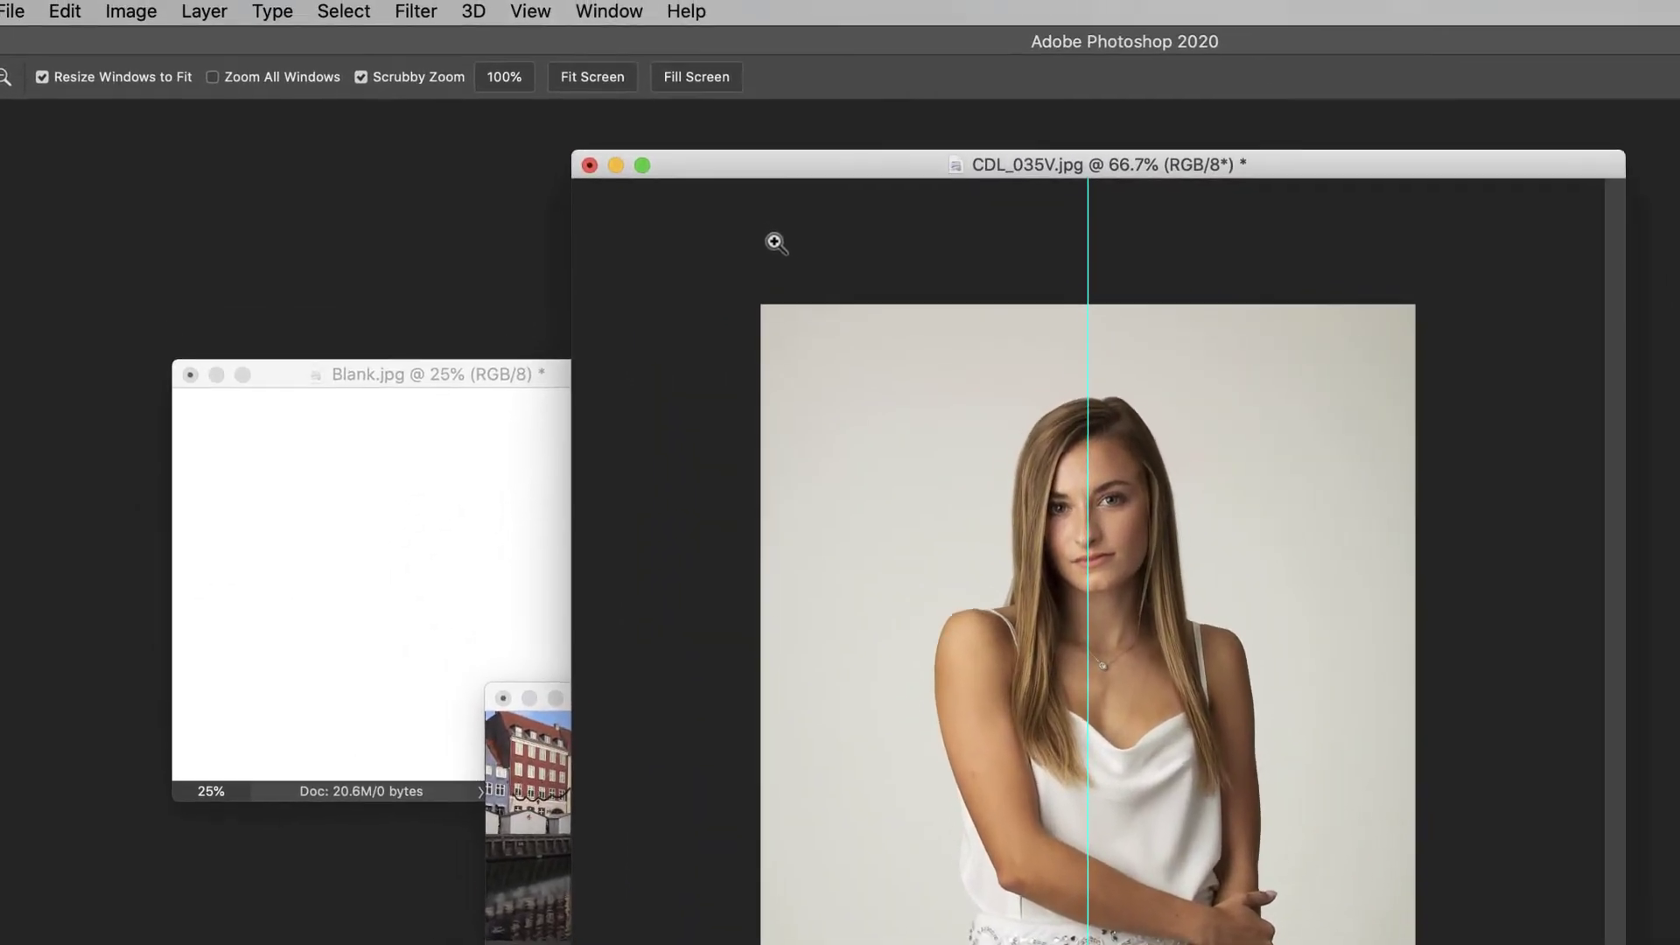
Add a horizontal guide at 50% across the CDL_035V.jpg portrait.
left_click(534, 16)
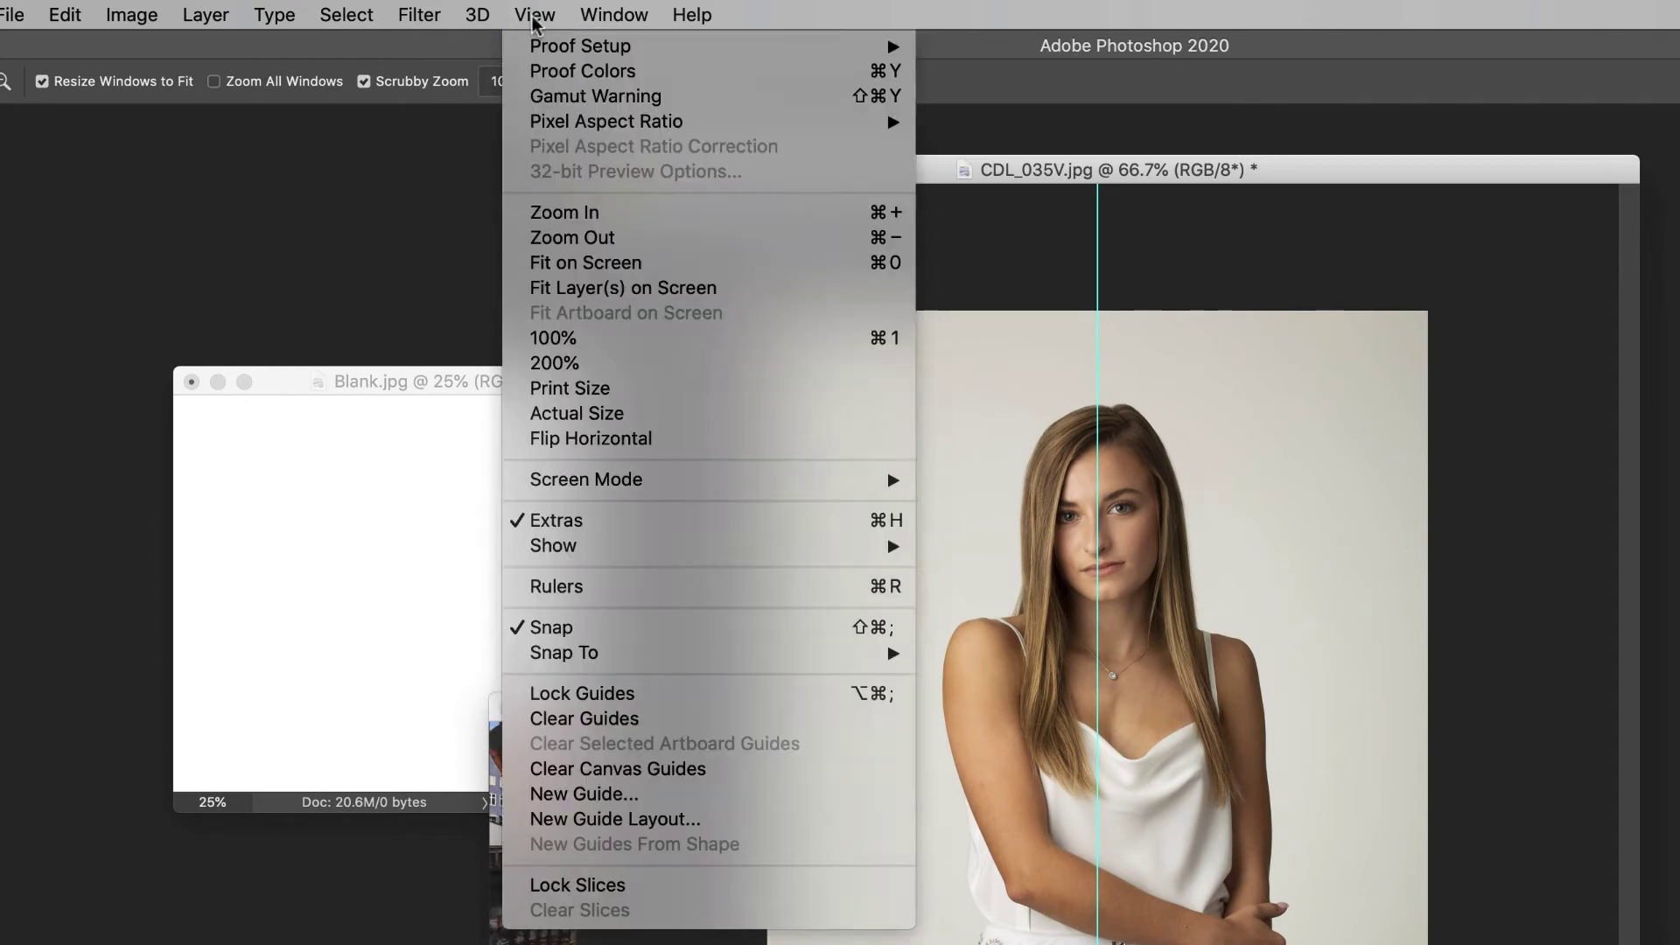
left_click(674, 793)
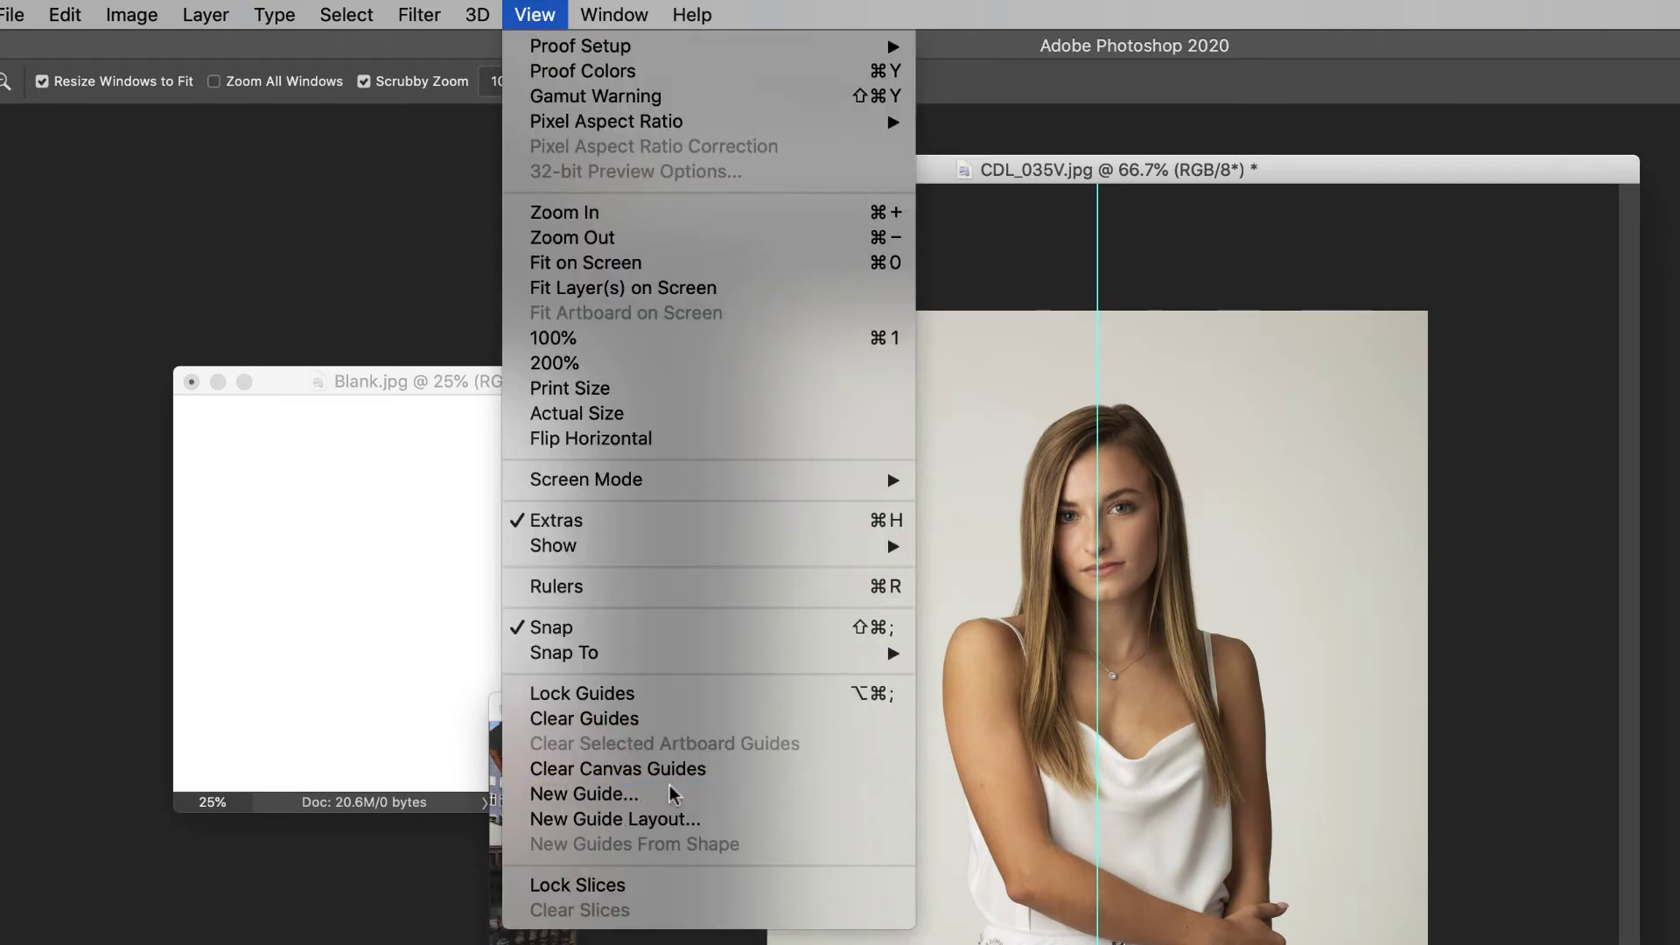
left_click(1299, 585)
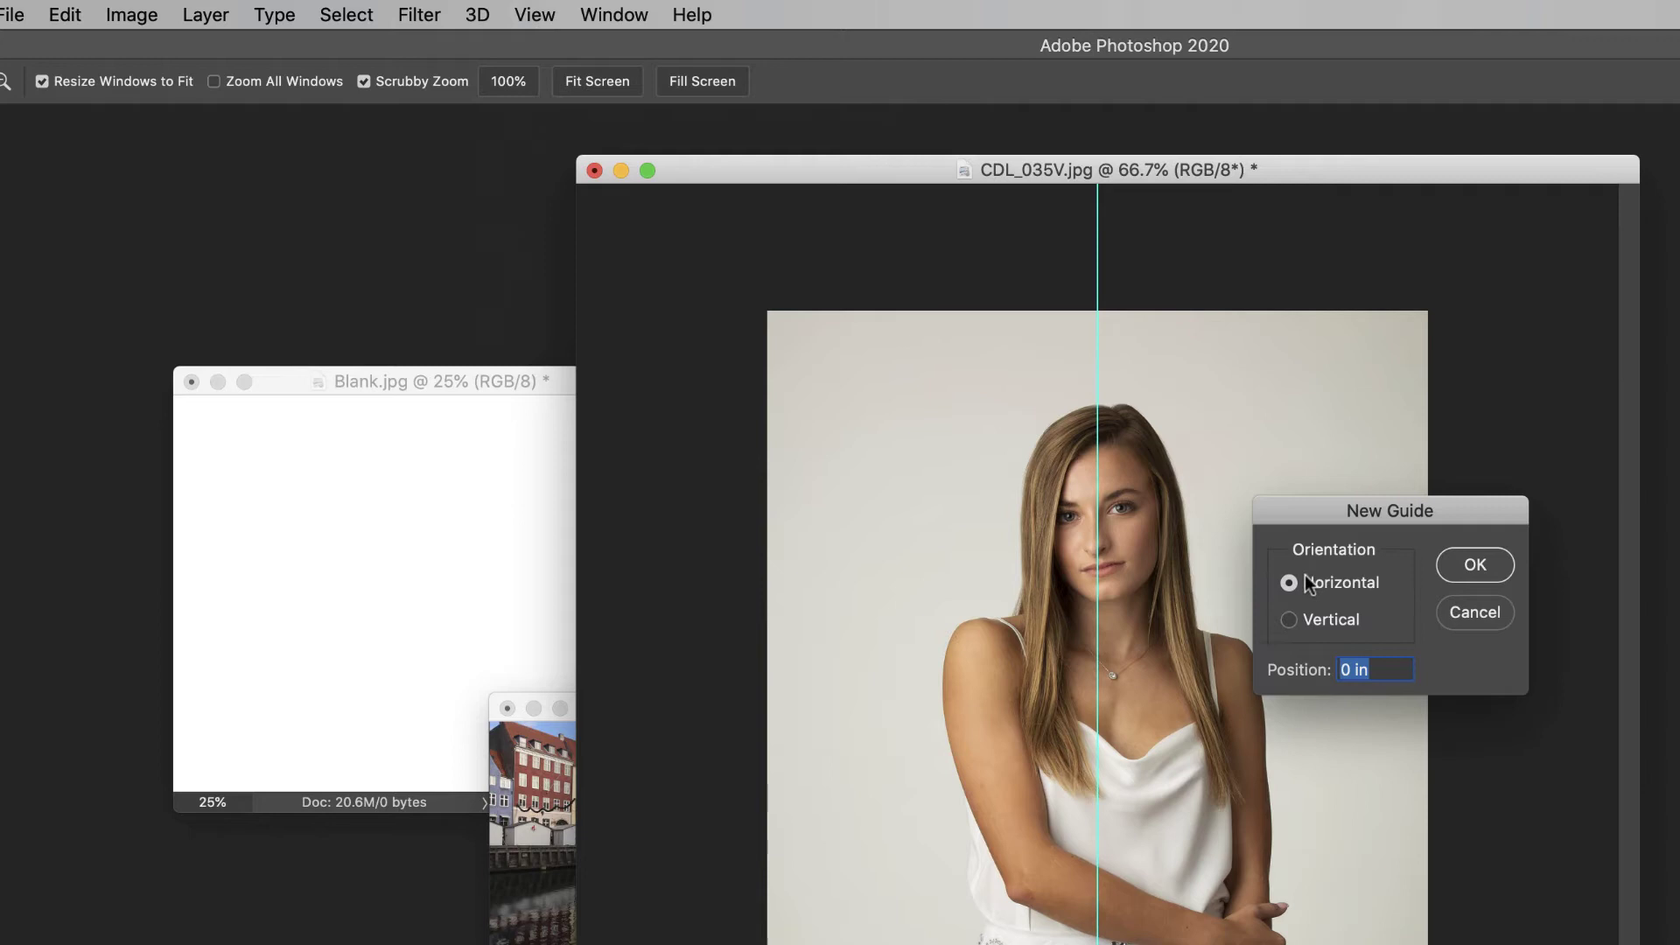
type("50")
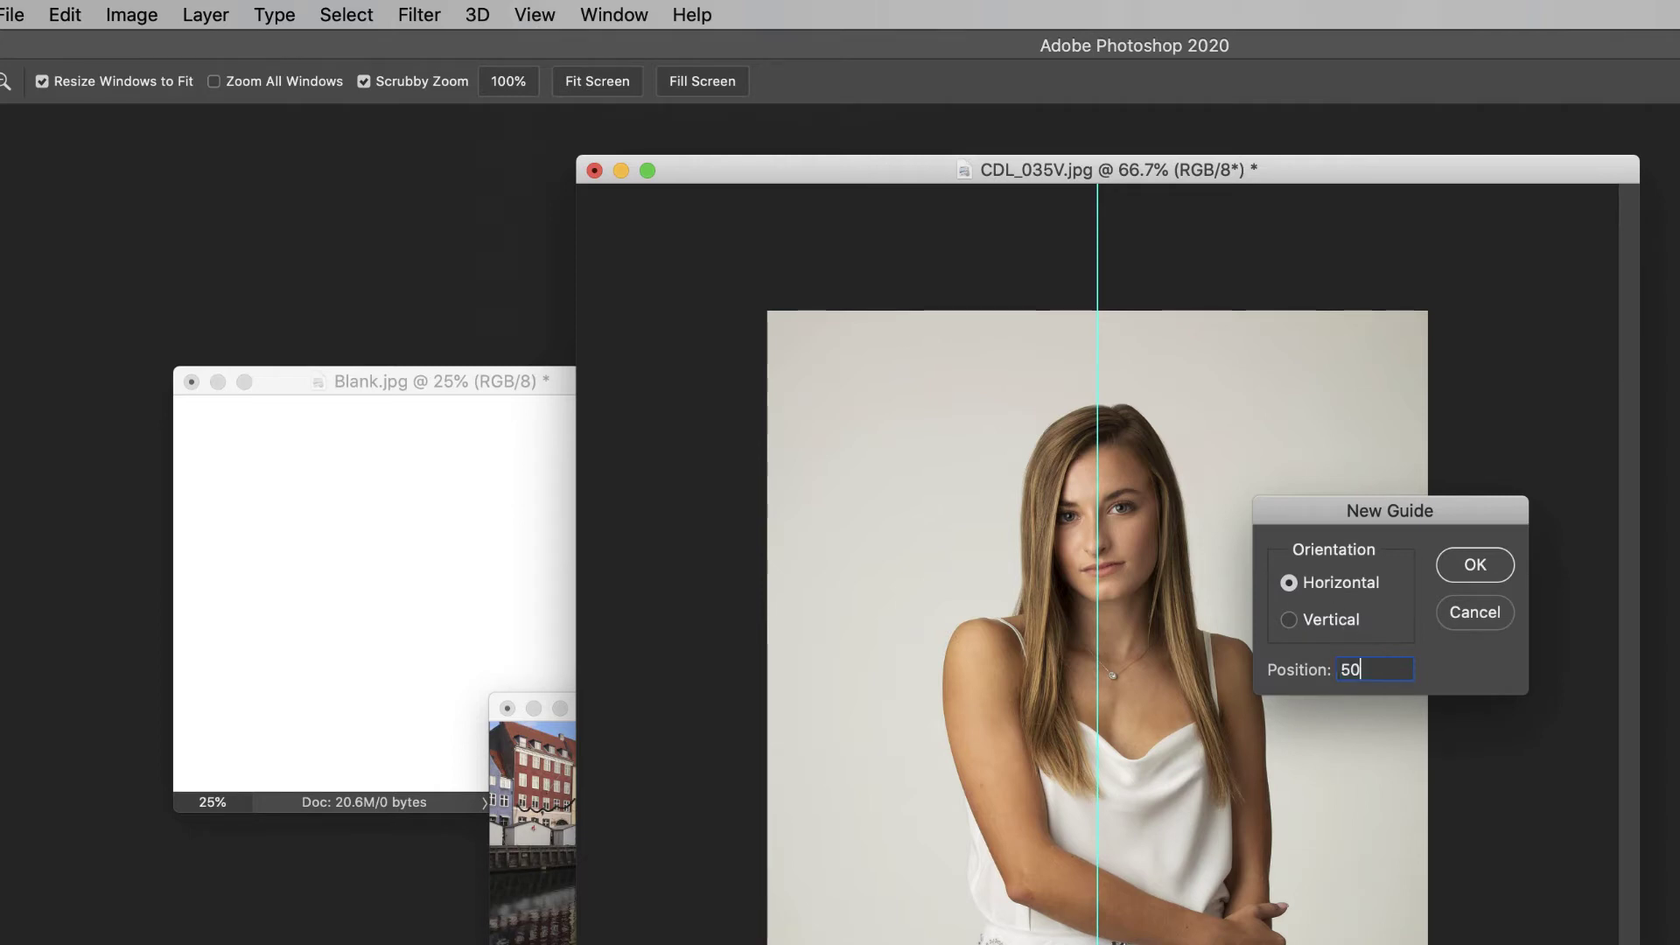
left_click(1477, 577)
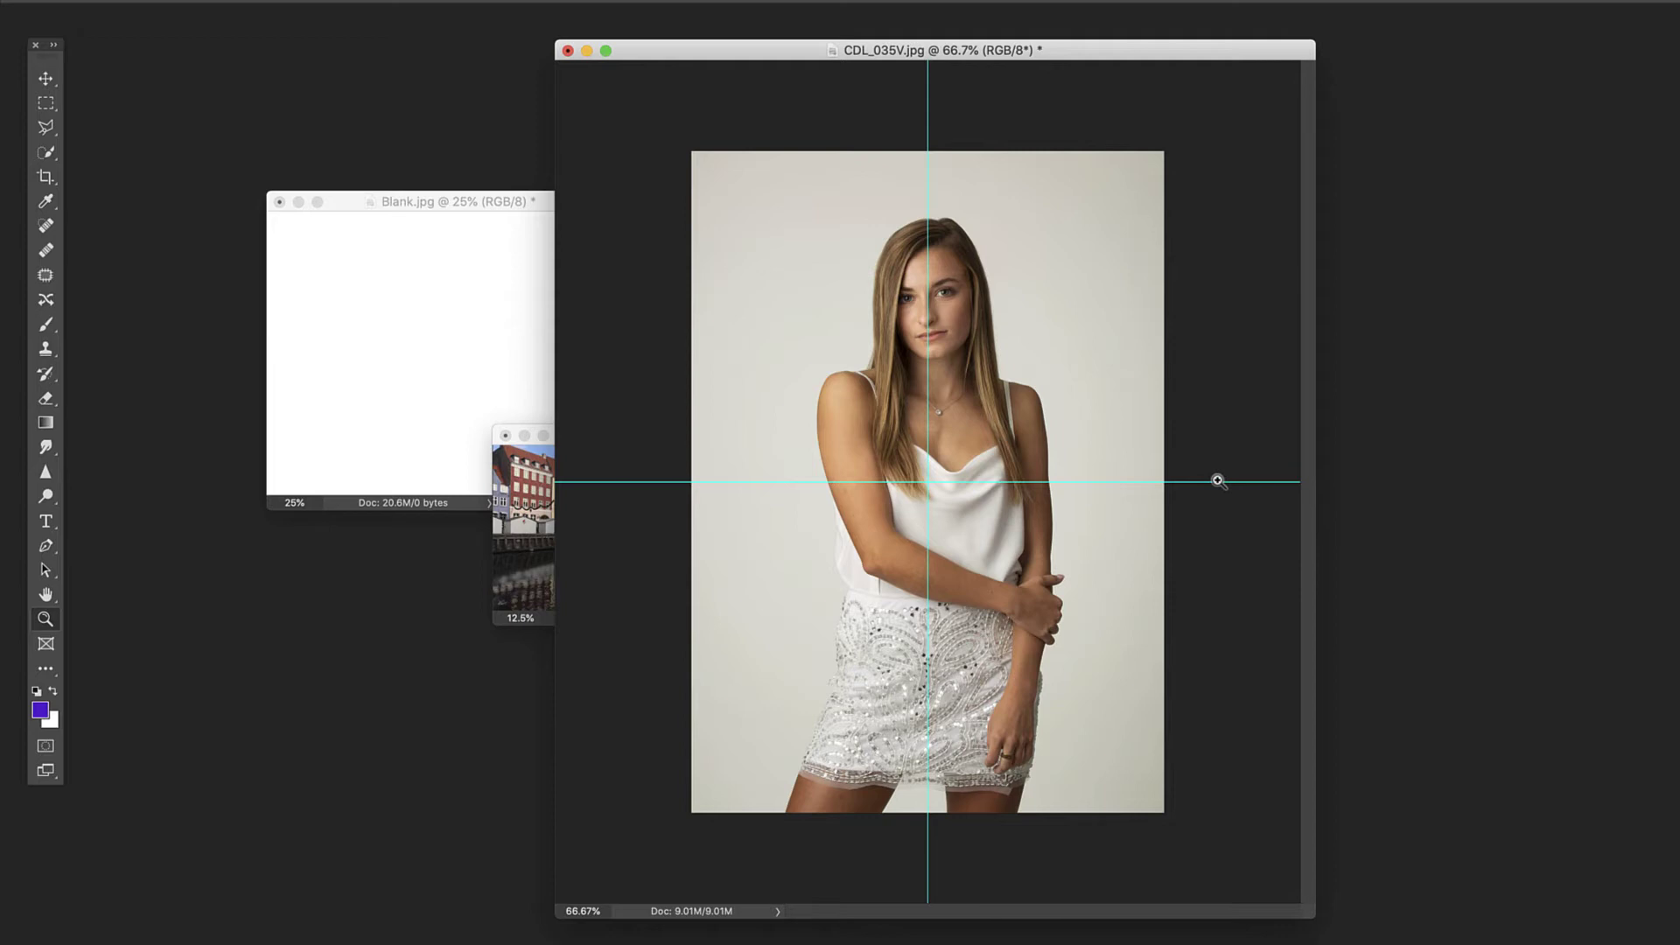
With the Move tool, drag the horizontal guide down to the skirt and the vertical guide left of the figure.
left_click_drag(727, 42, 605, 33)
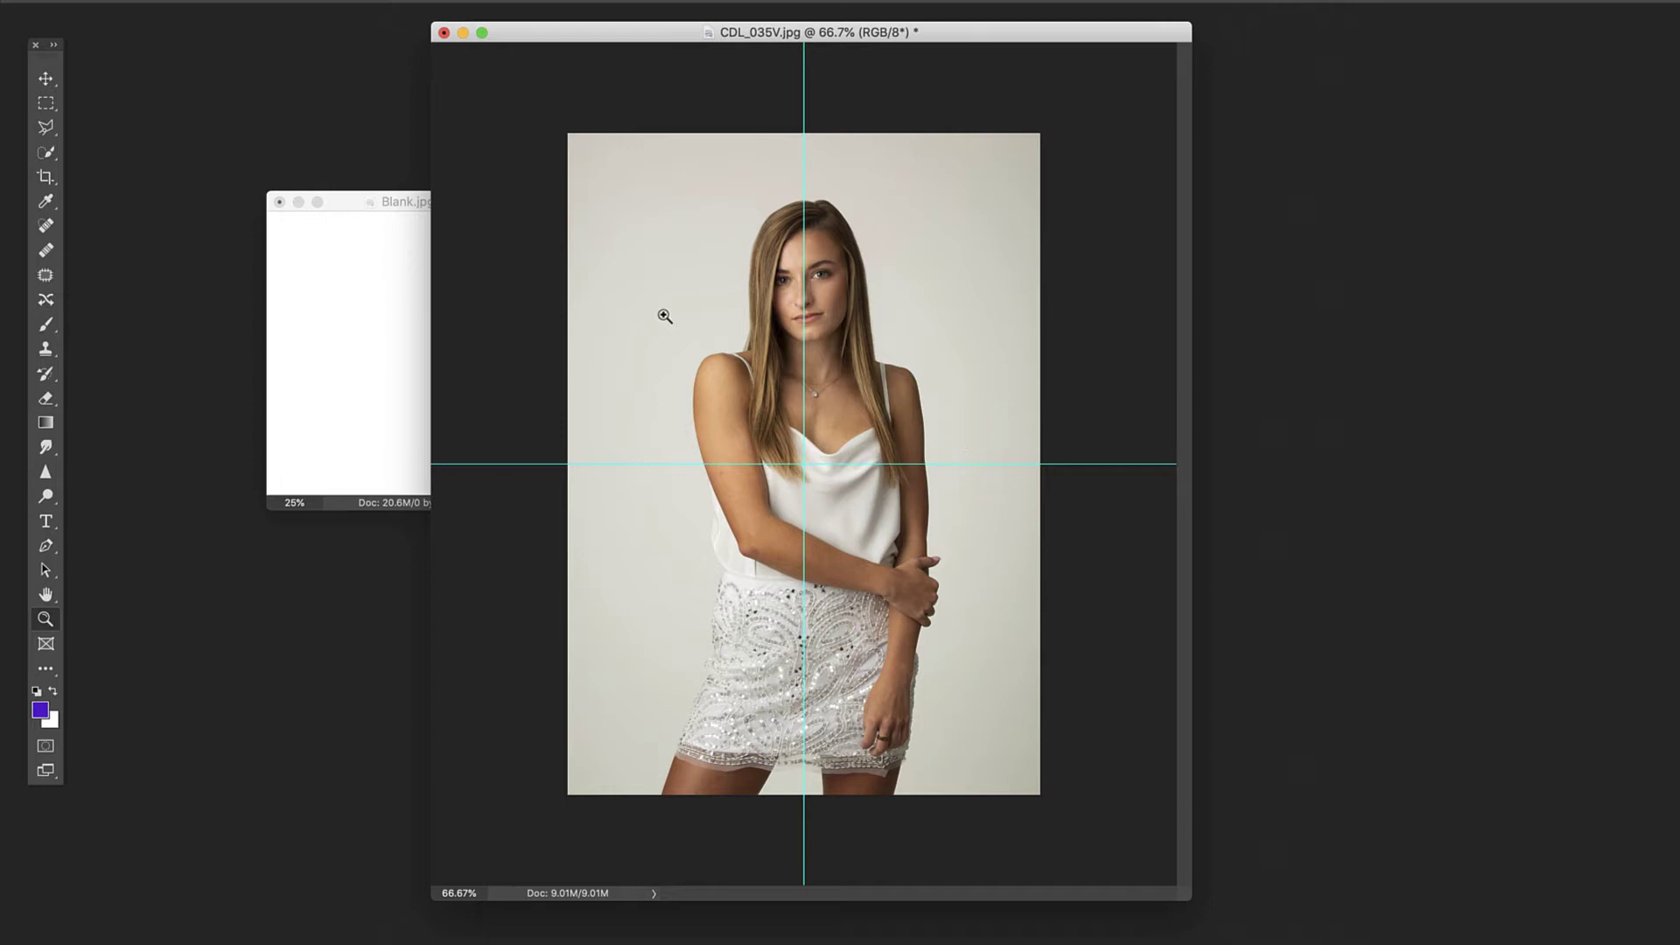
key("v")
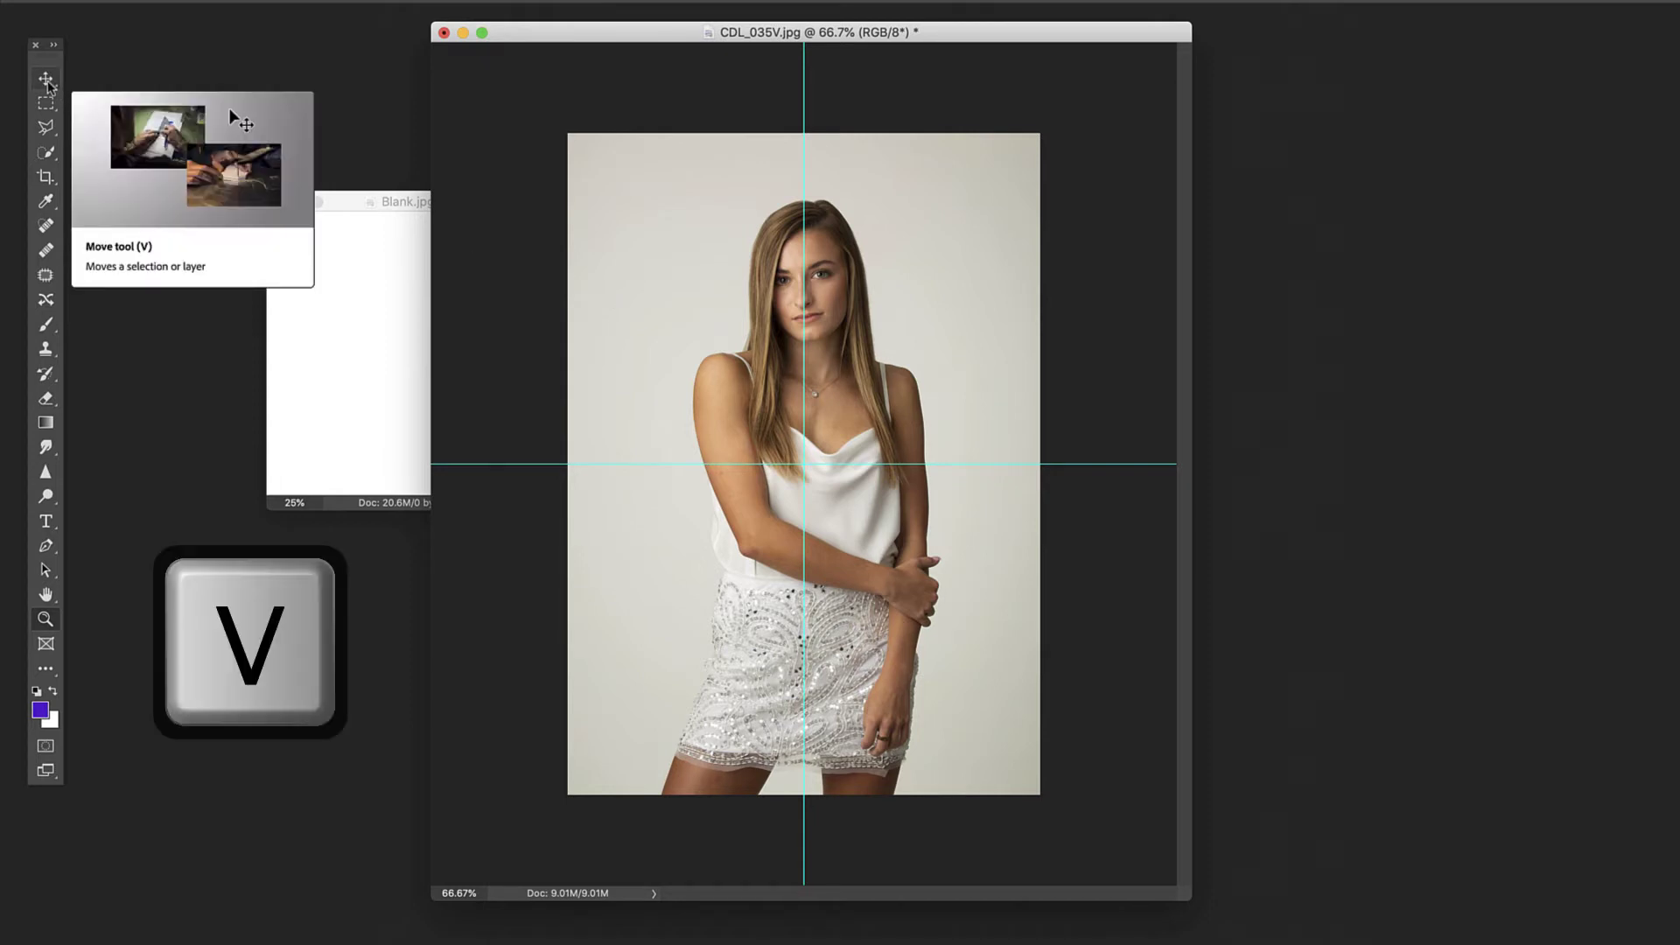
left_click(48, 82)
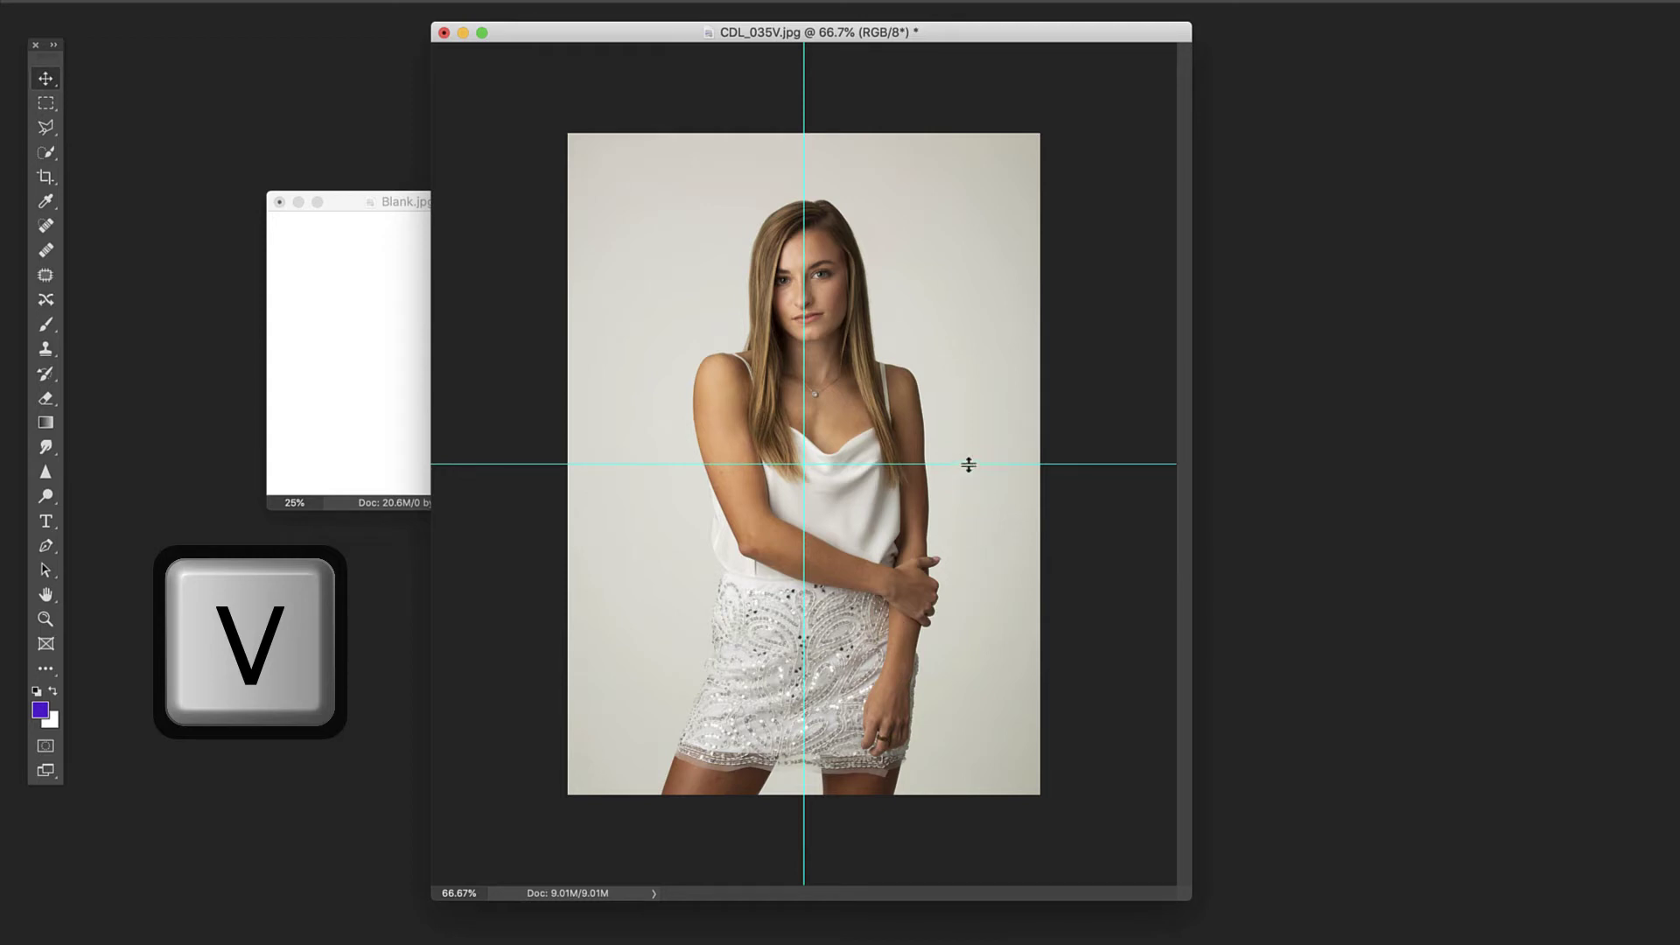
left_click_drag(968, 465, 965, 672)
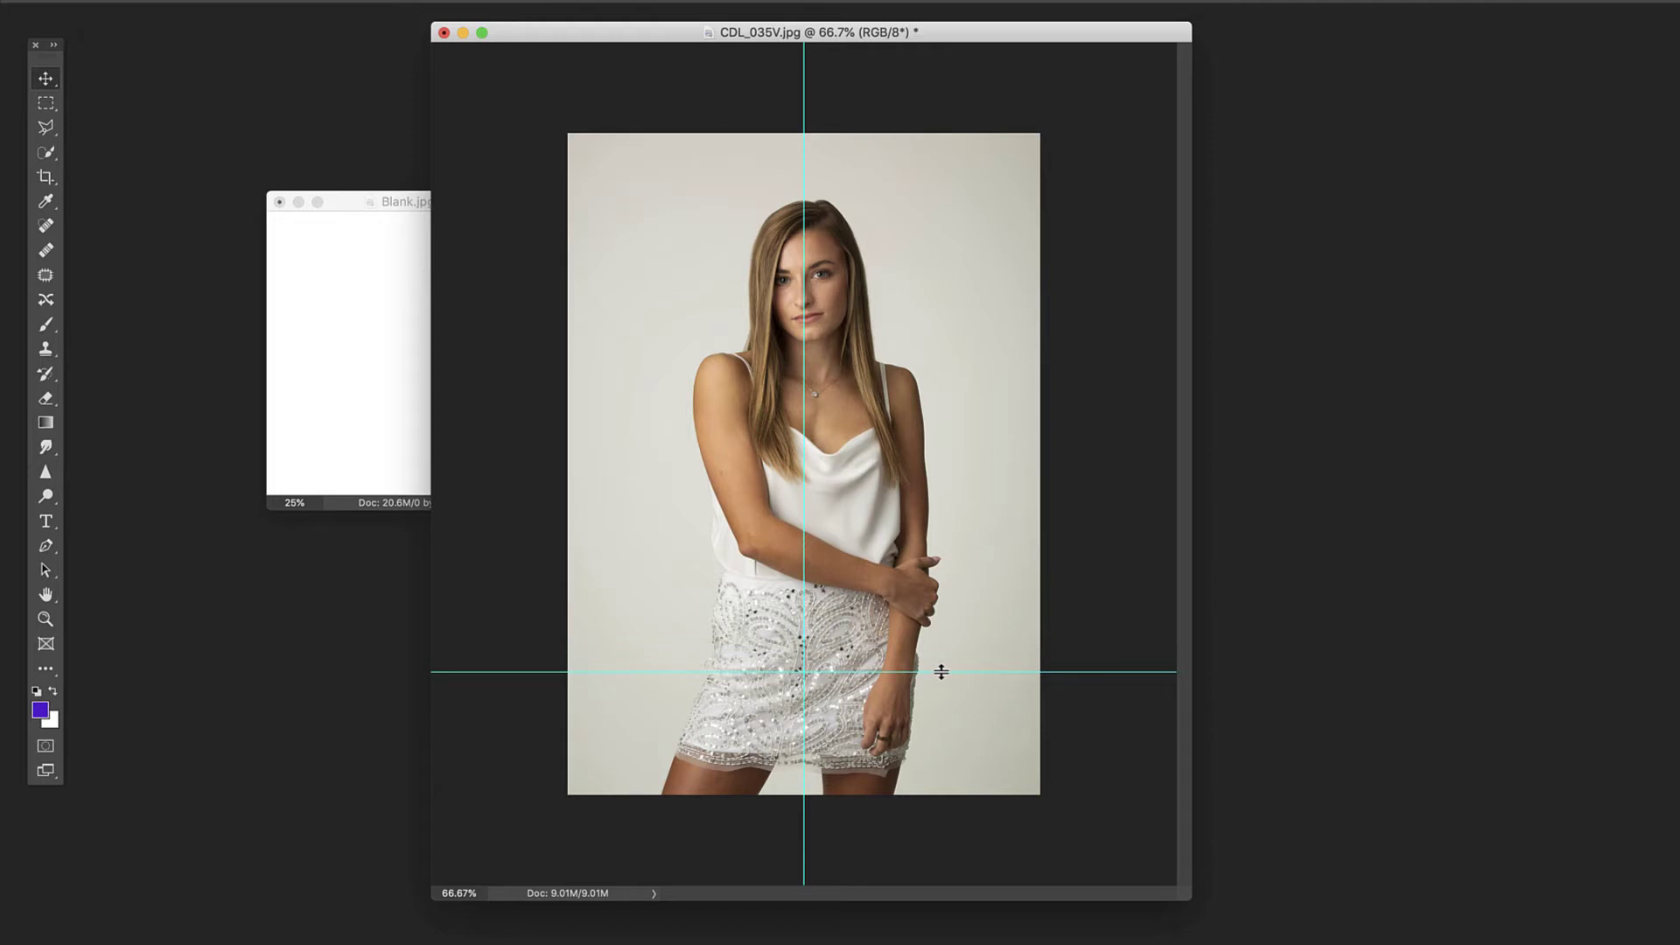
left_click_drag(941, 672, 952, 626)
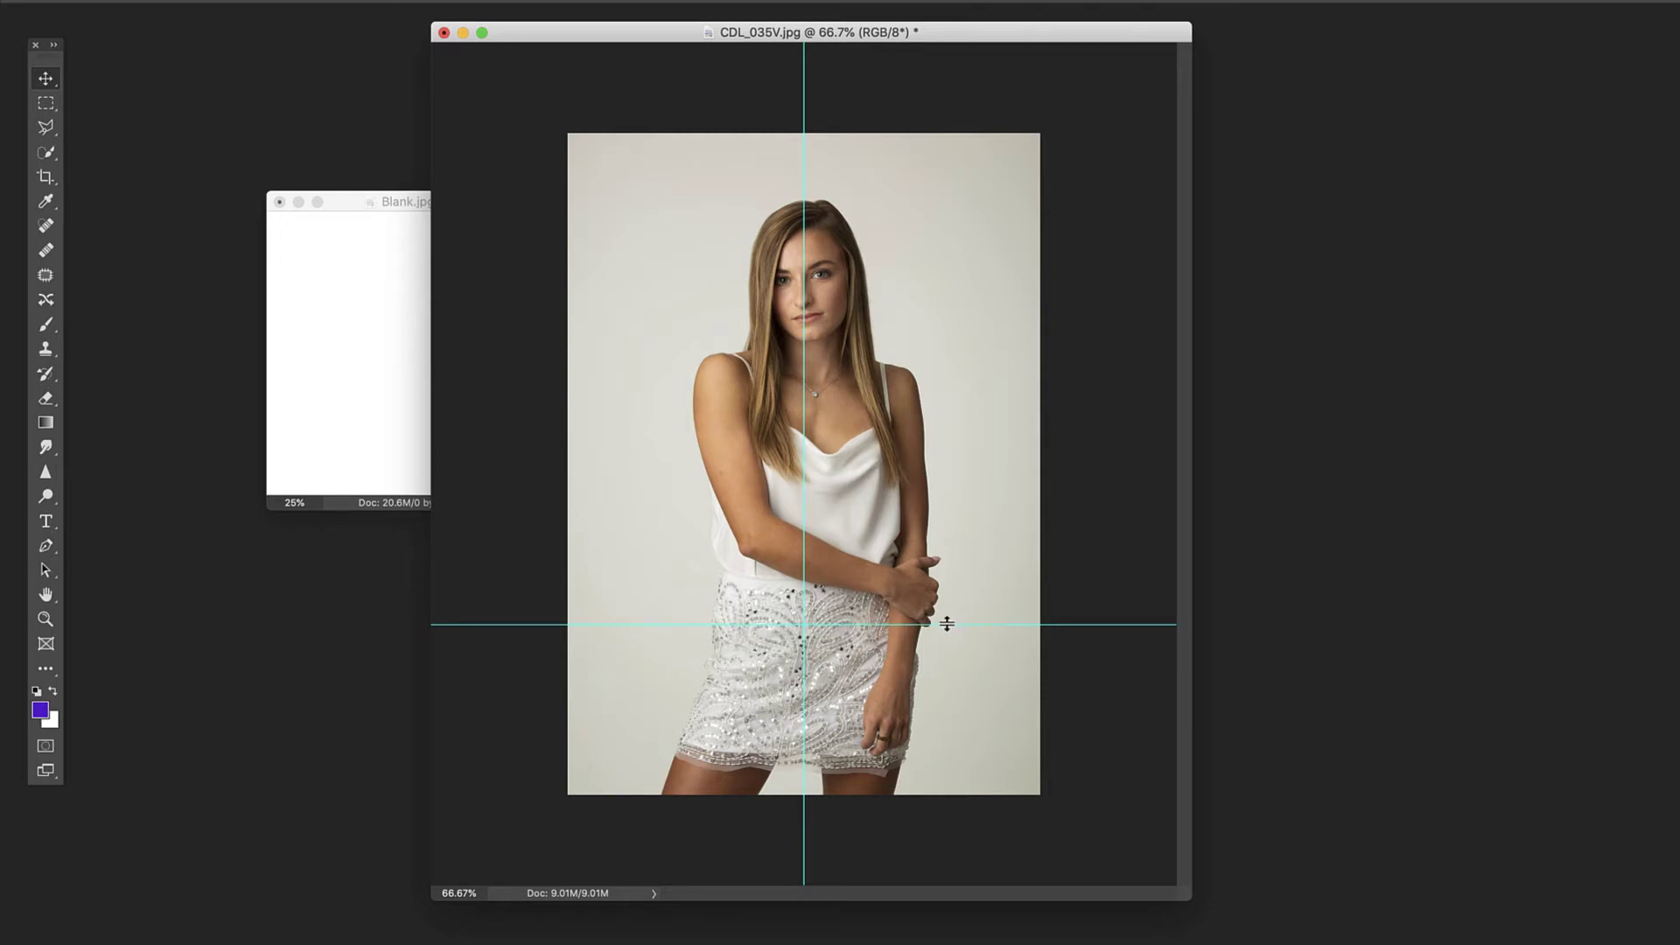
left_click_drag(946, 624, 952, 657)
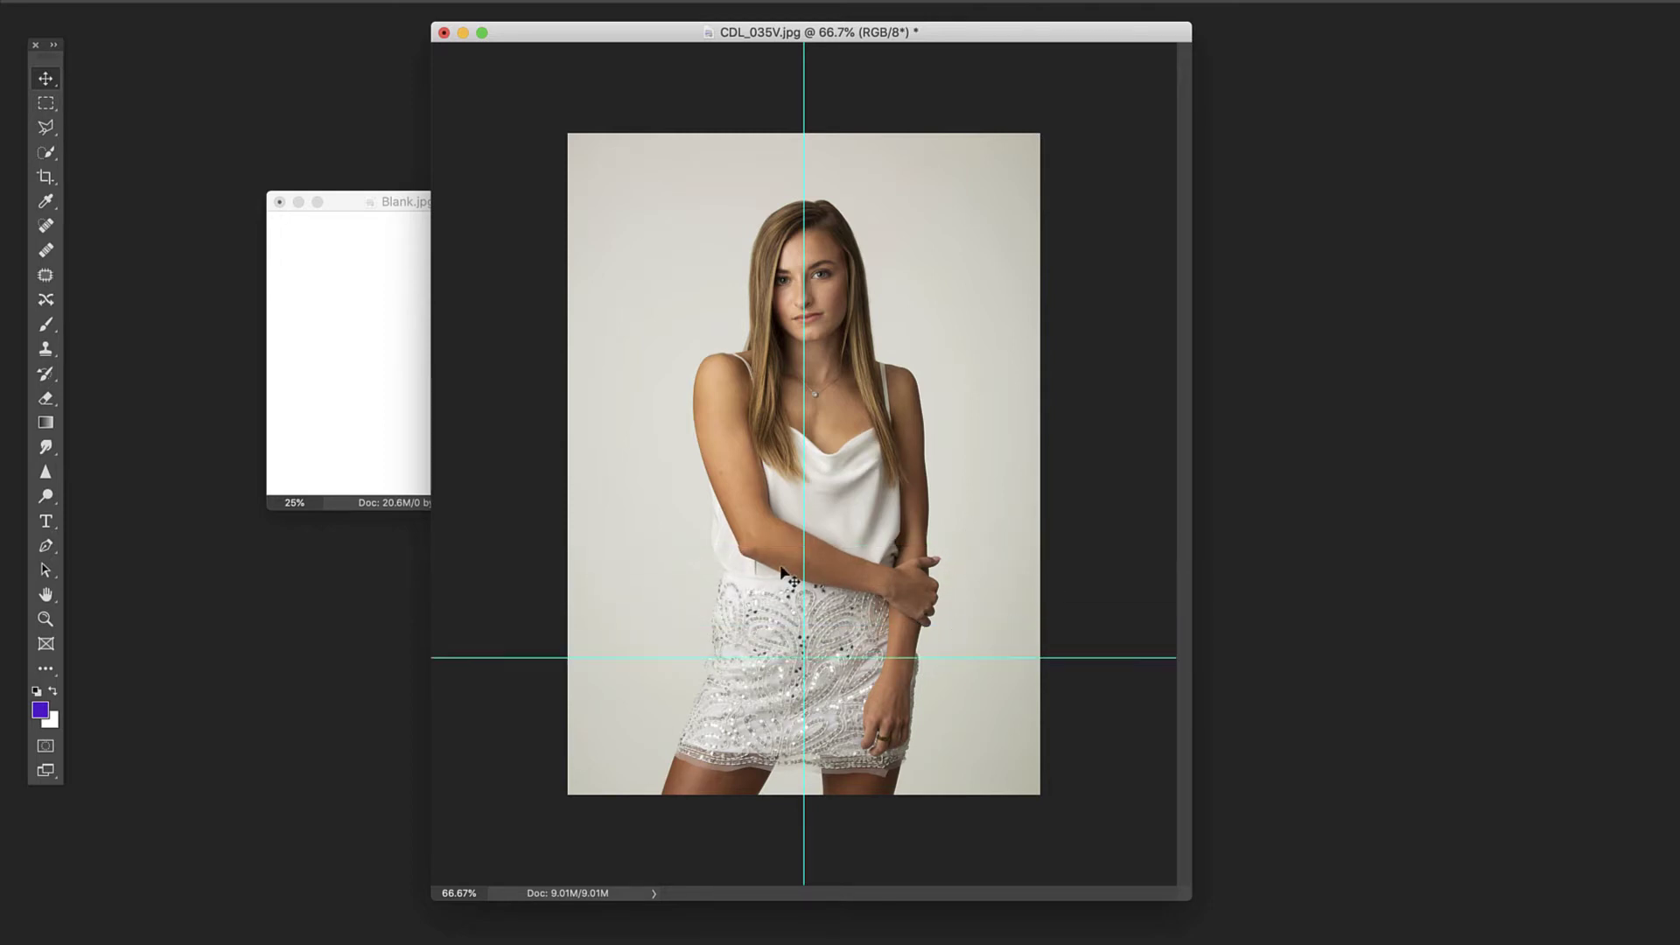
left_click_drag(802, 560, 692, 567)
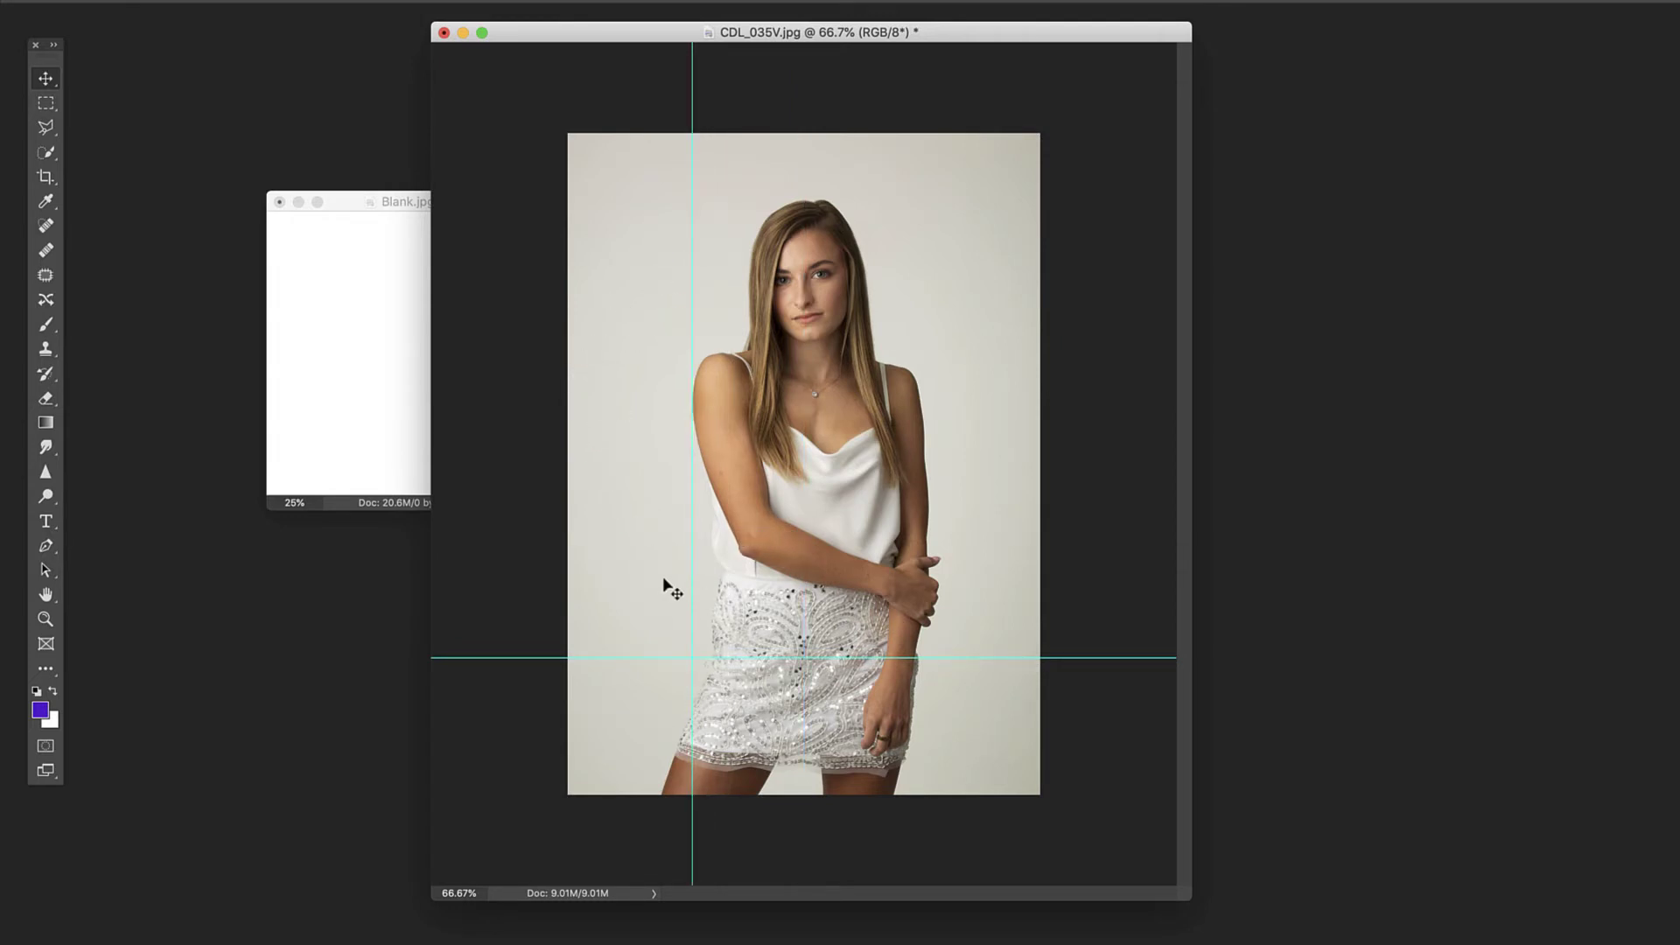
mouse_move(692, 579)
left_mouse_down()
mouse_move(633, 581)
mouse_move(663, 585)
left_mouse_up()
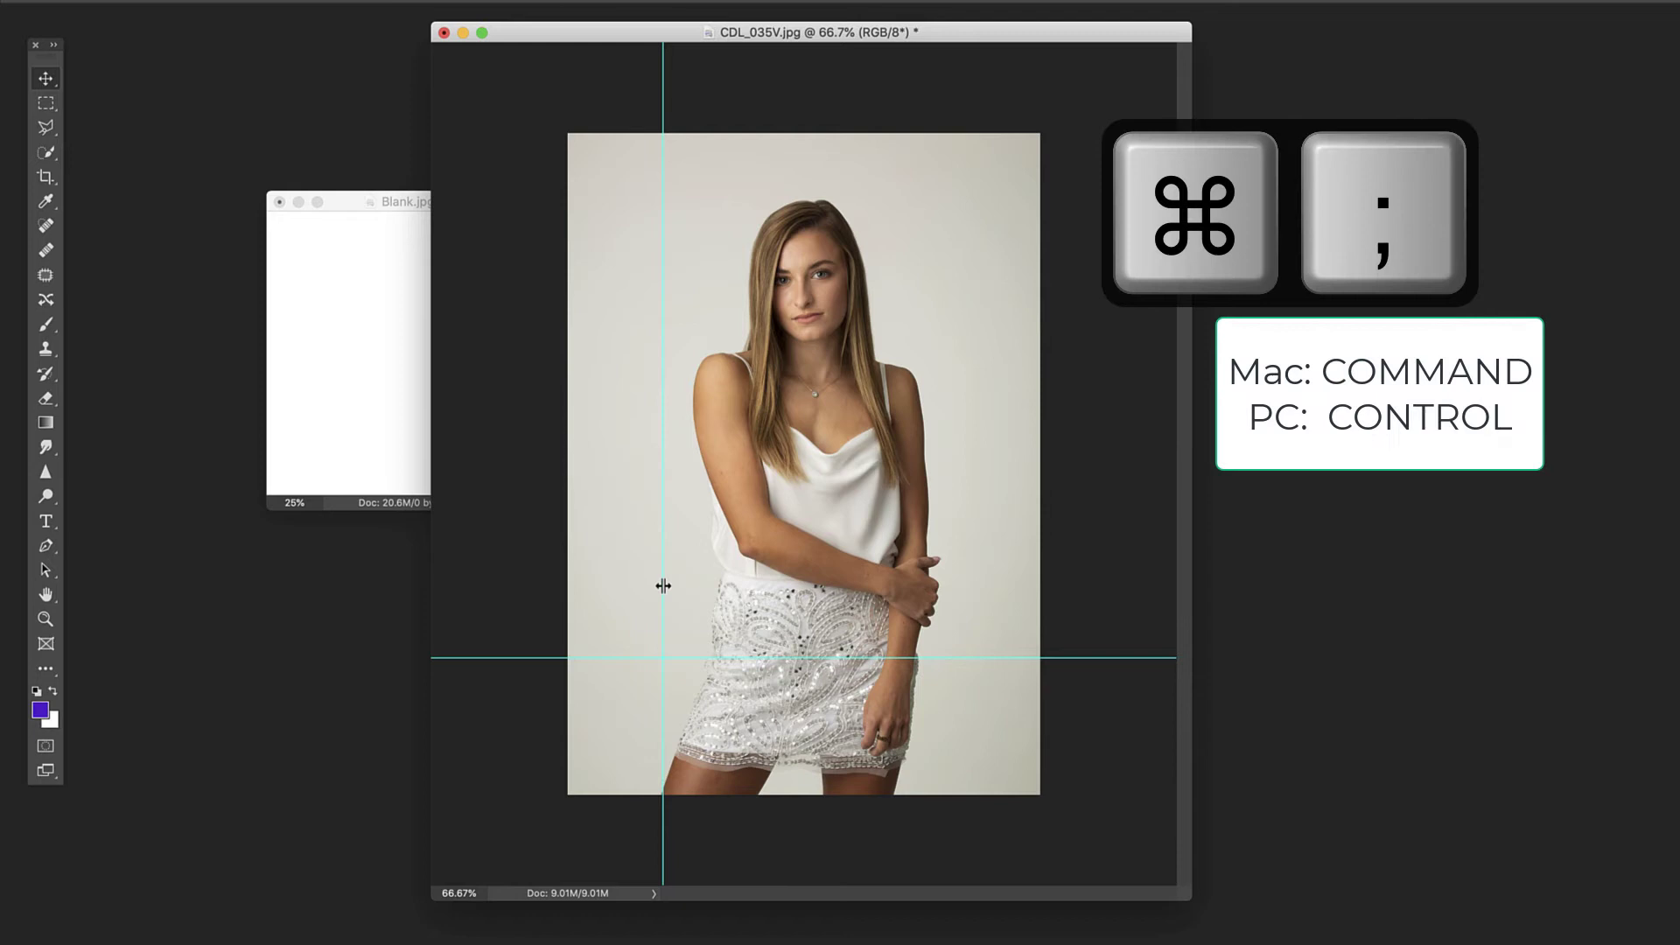
Toggle the portrait's guides off and back on with Cmd+; and View > Show > Guides.
key("super+semicolon")
key("super+semicolon")
key("super+semicolon")
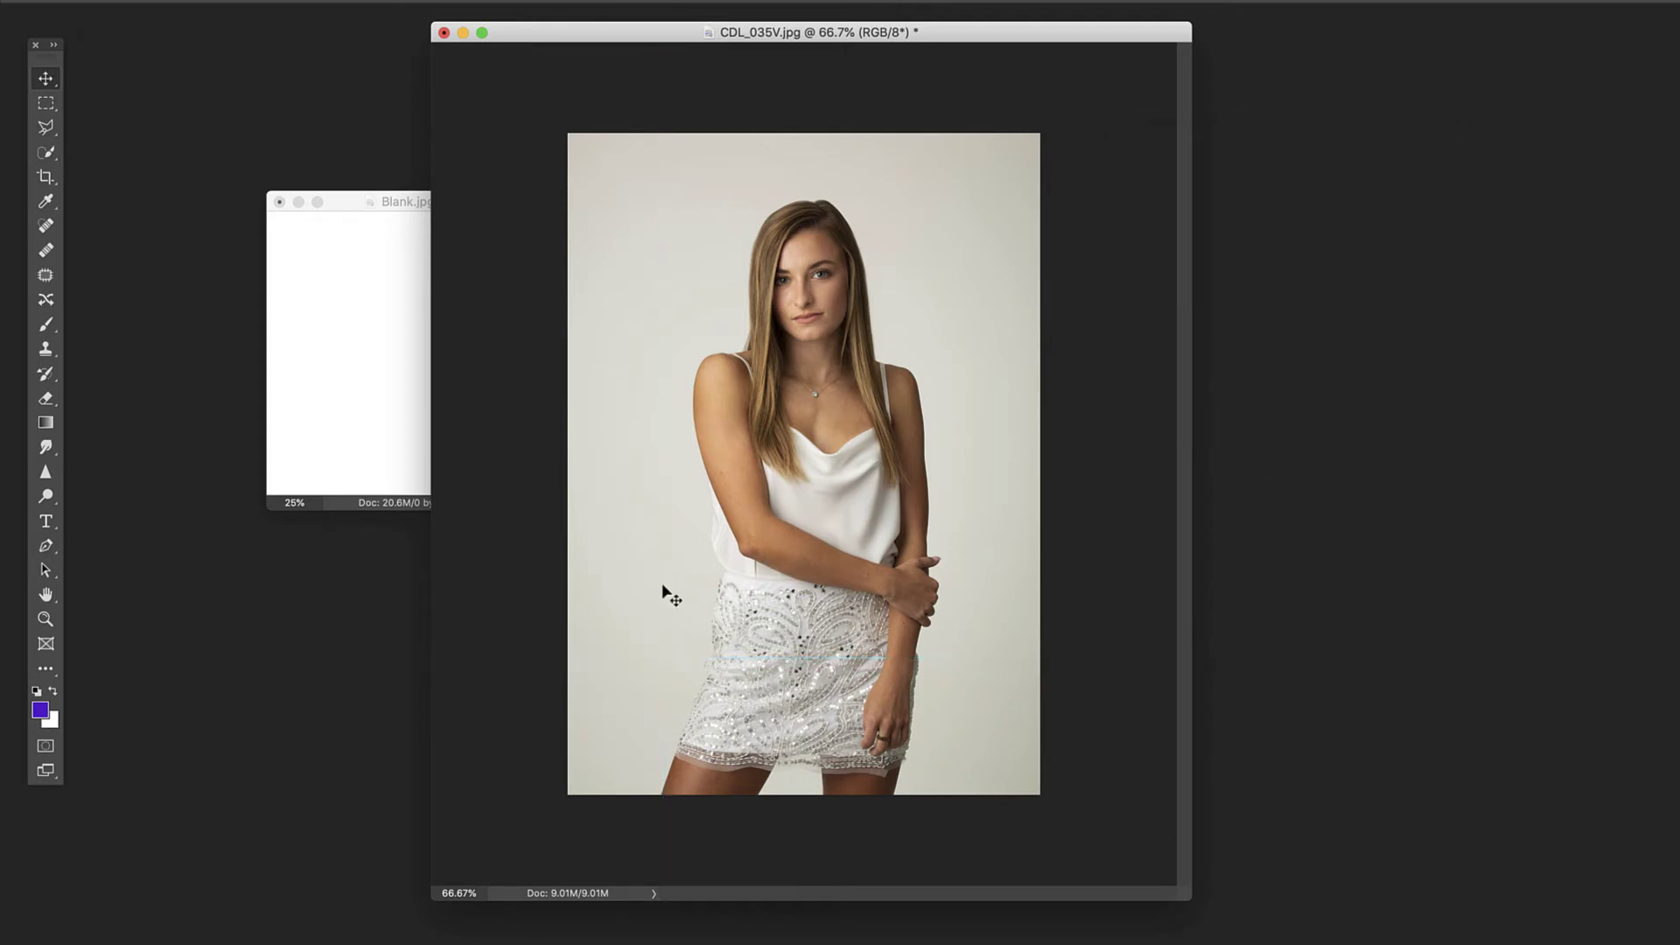
key("super+semicolon")
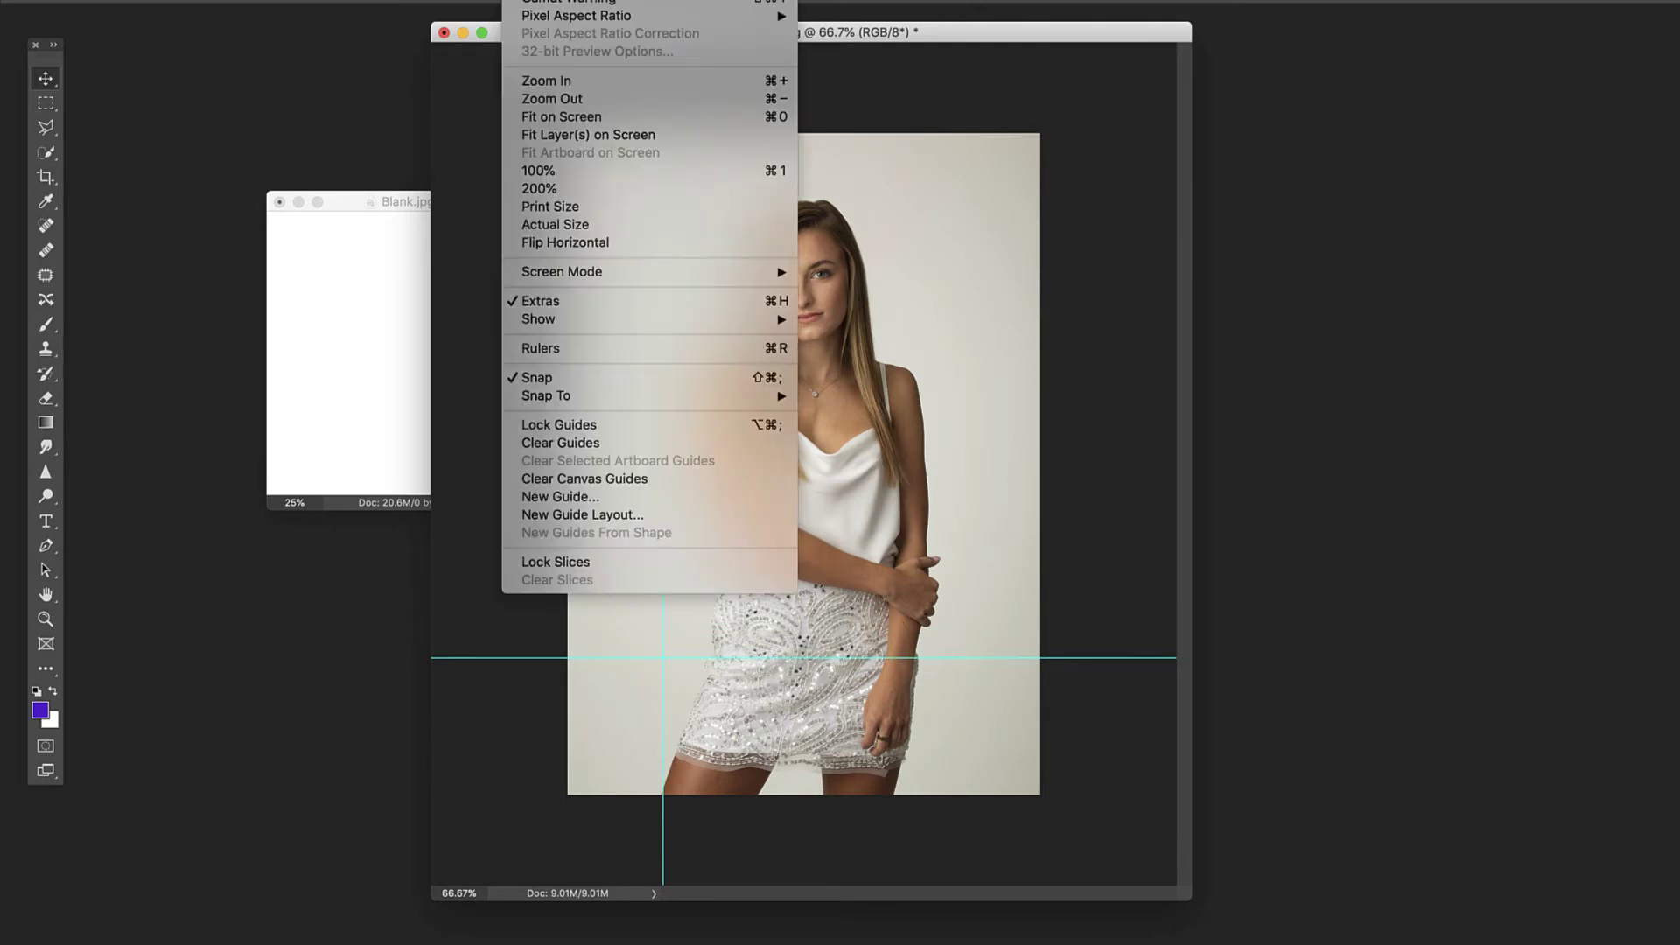
mouse_move(529, 328)
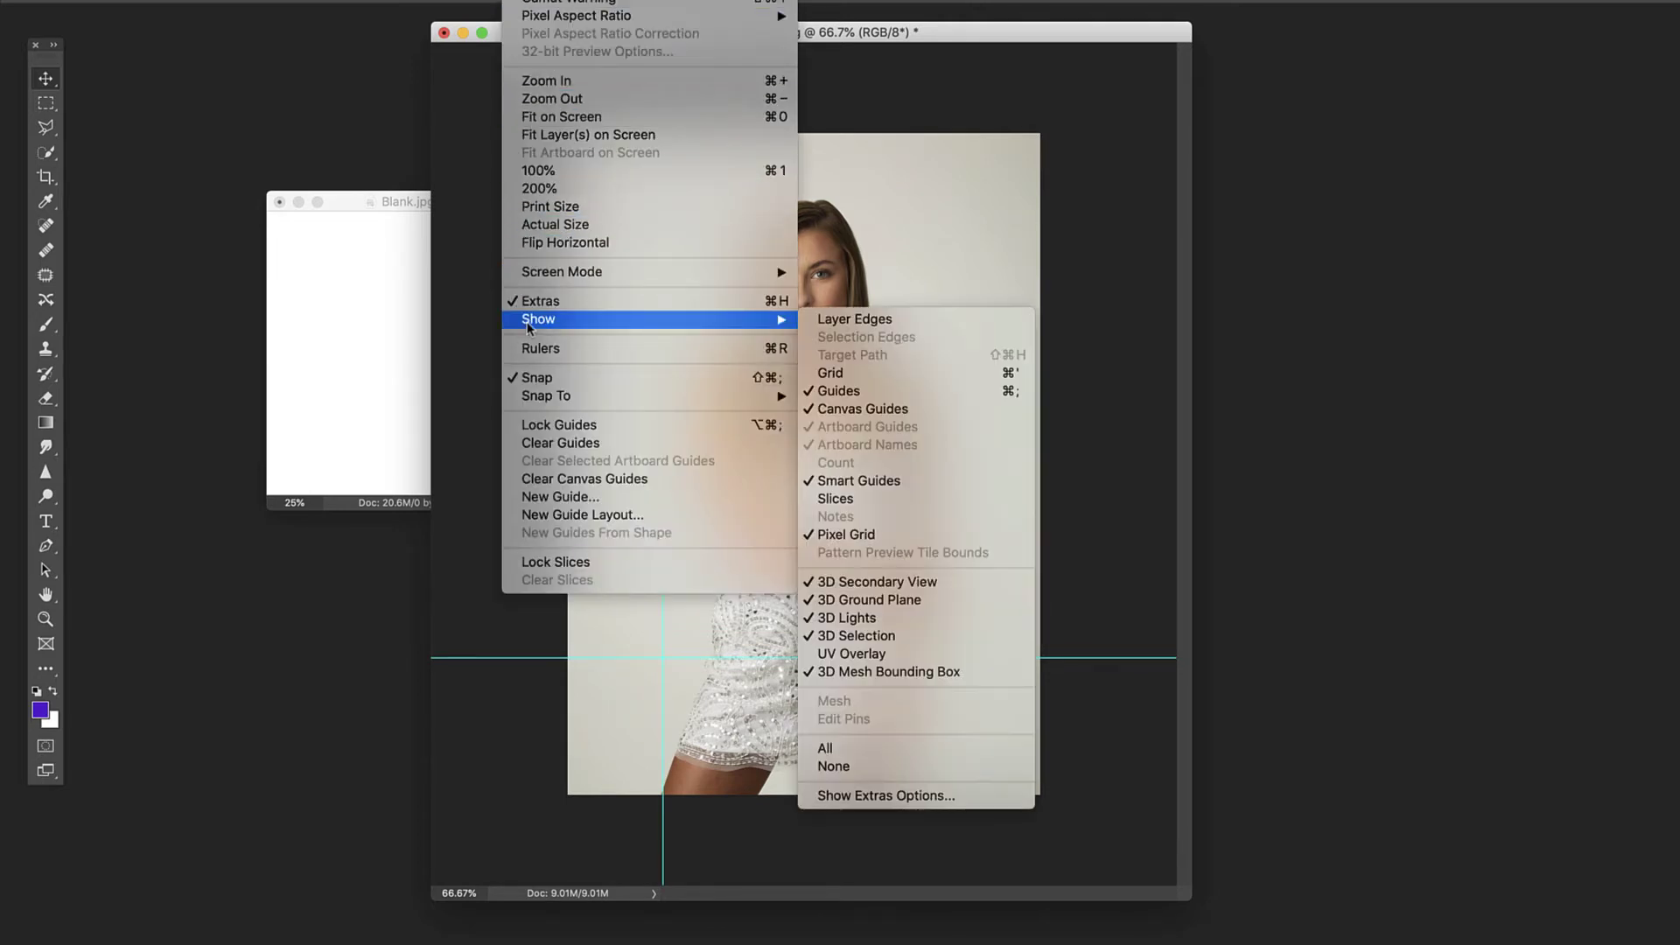
left_click(854, 400)
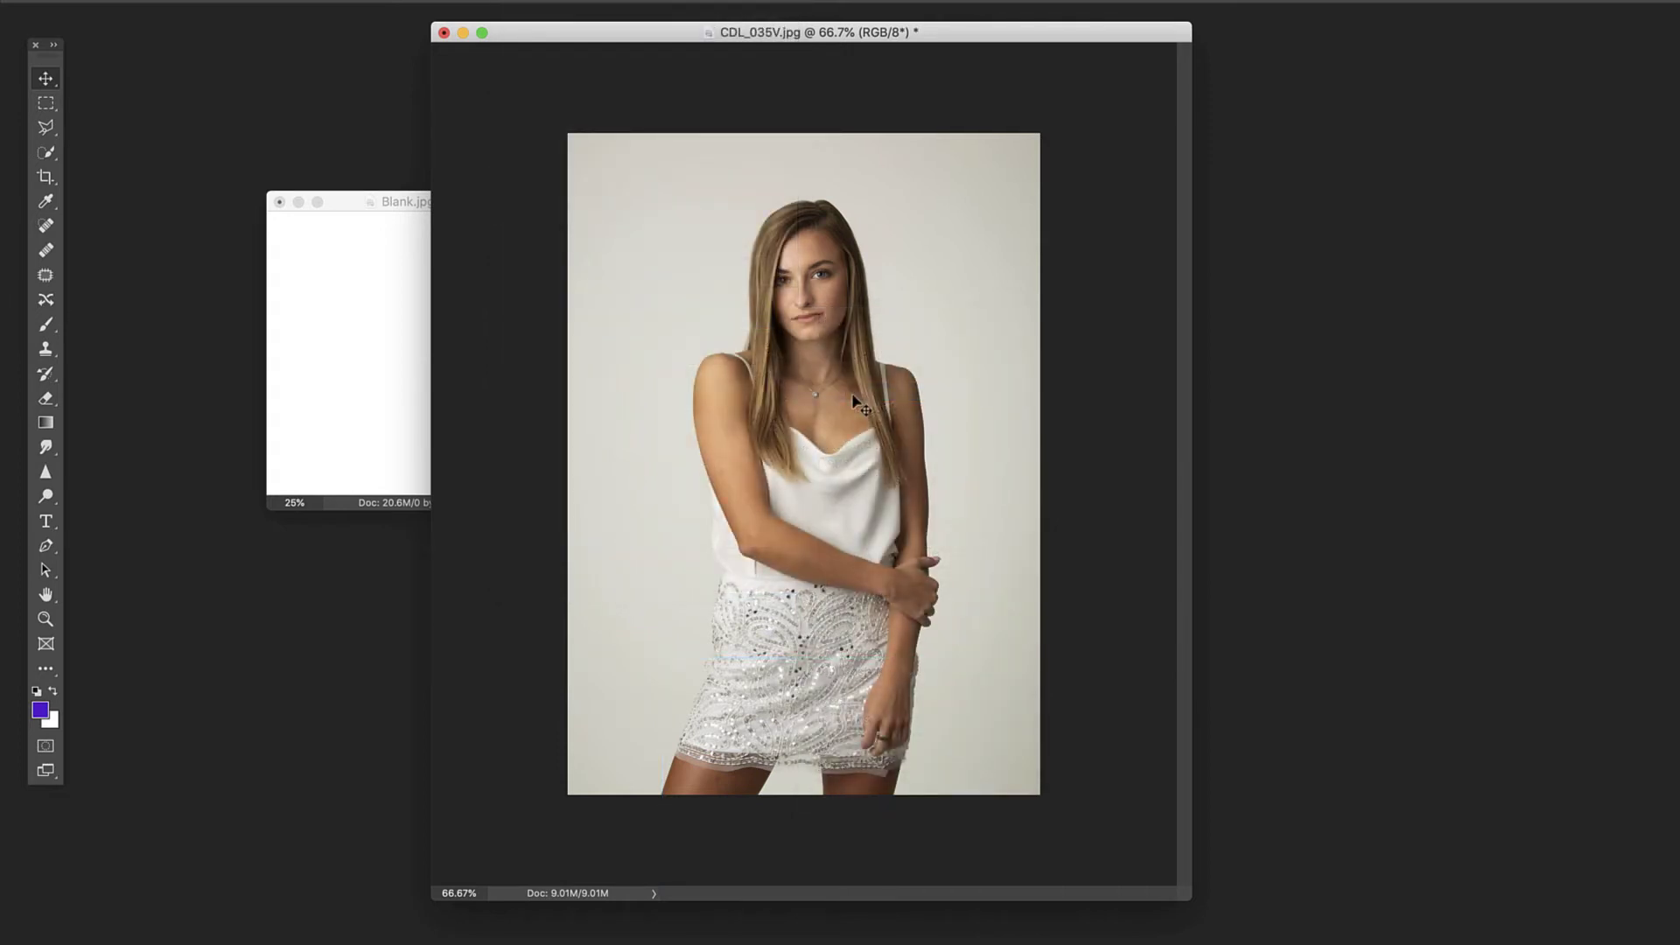
key("super+semicolon")
Clear all guides from the portrait and move its window aside to reveal the other documents.
left_click_drag(672, 38, 681, 34)
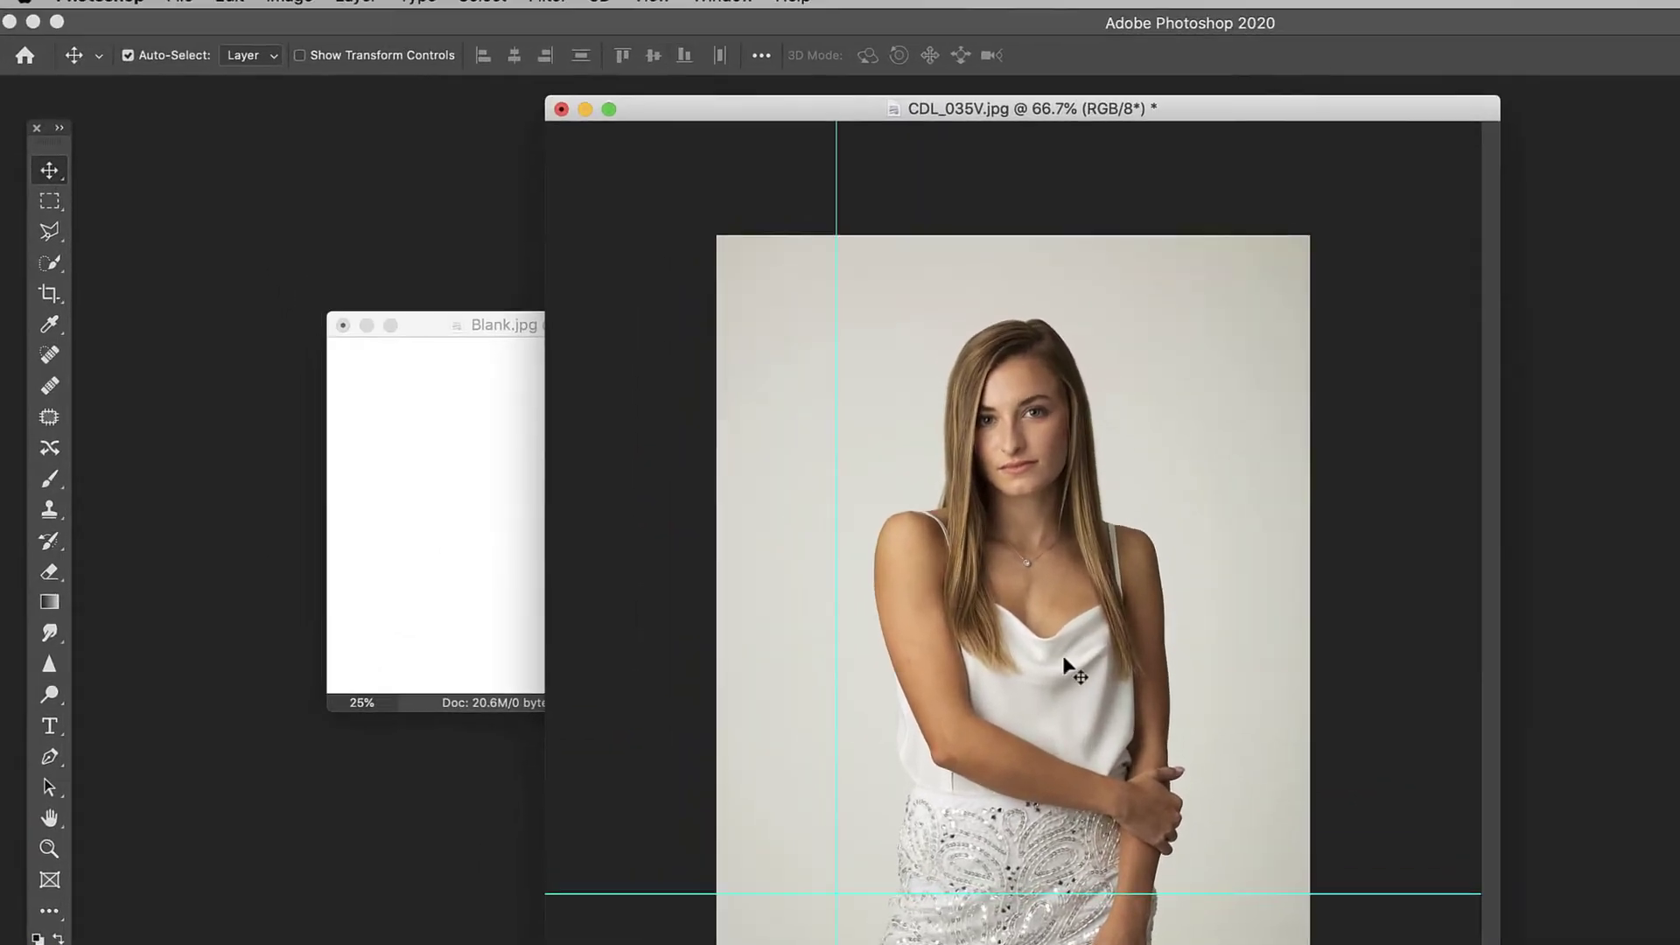
left_click(652, 0)
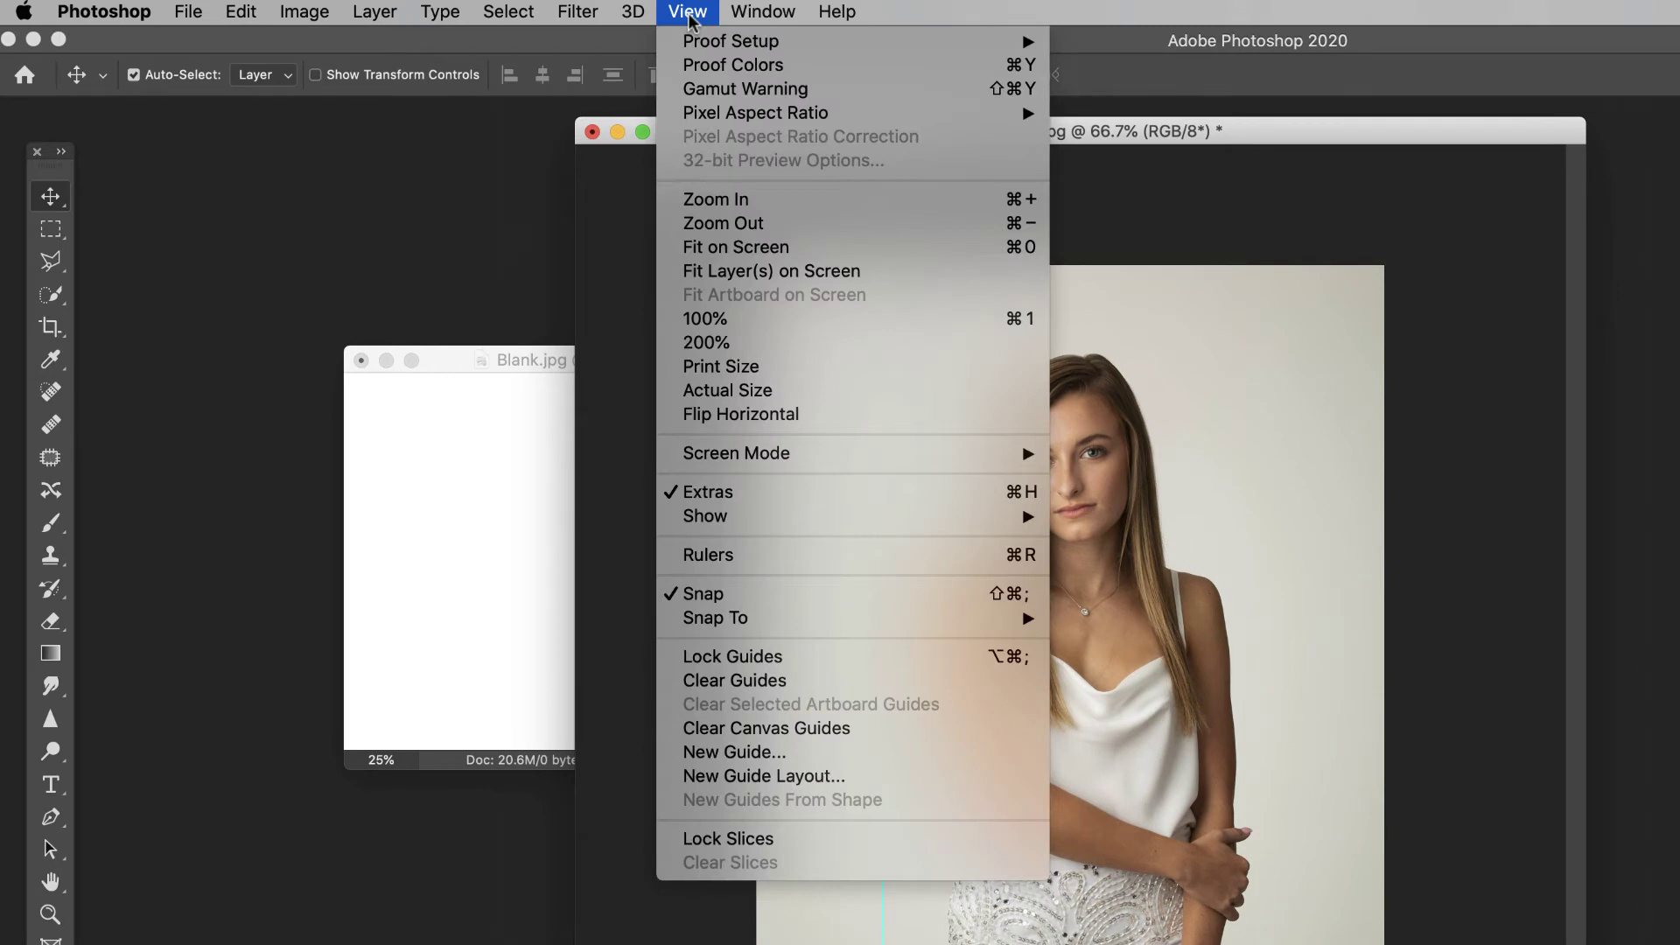
left_click(779, 680)
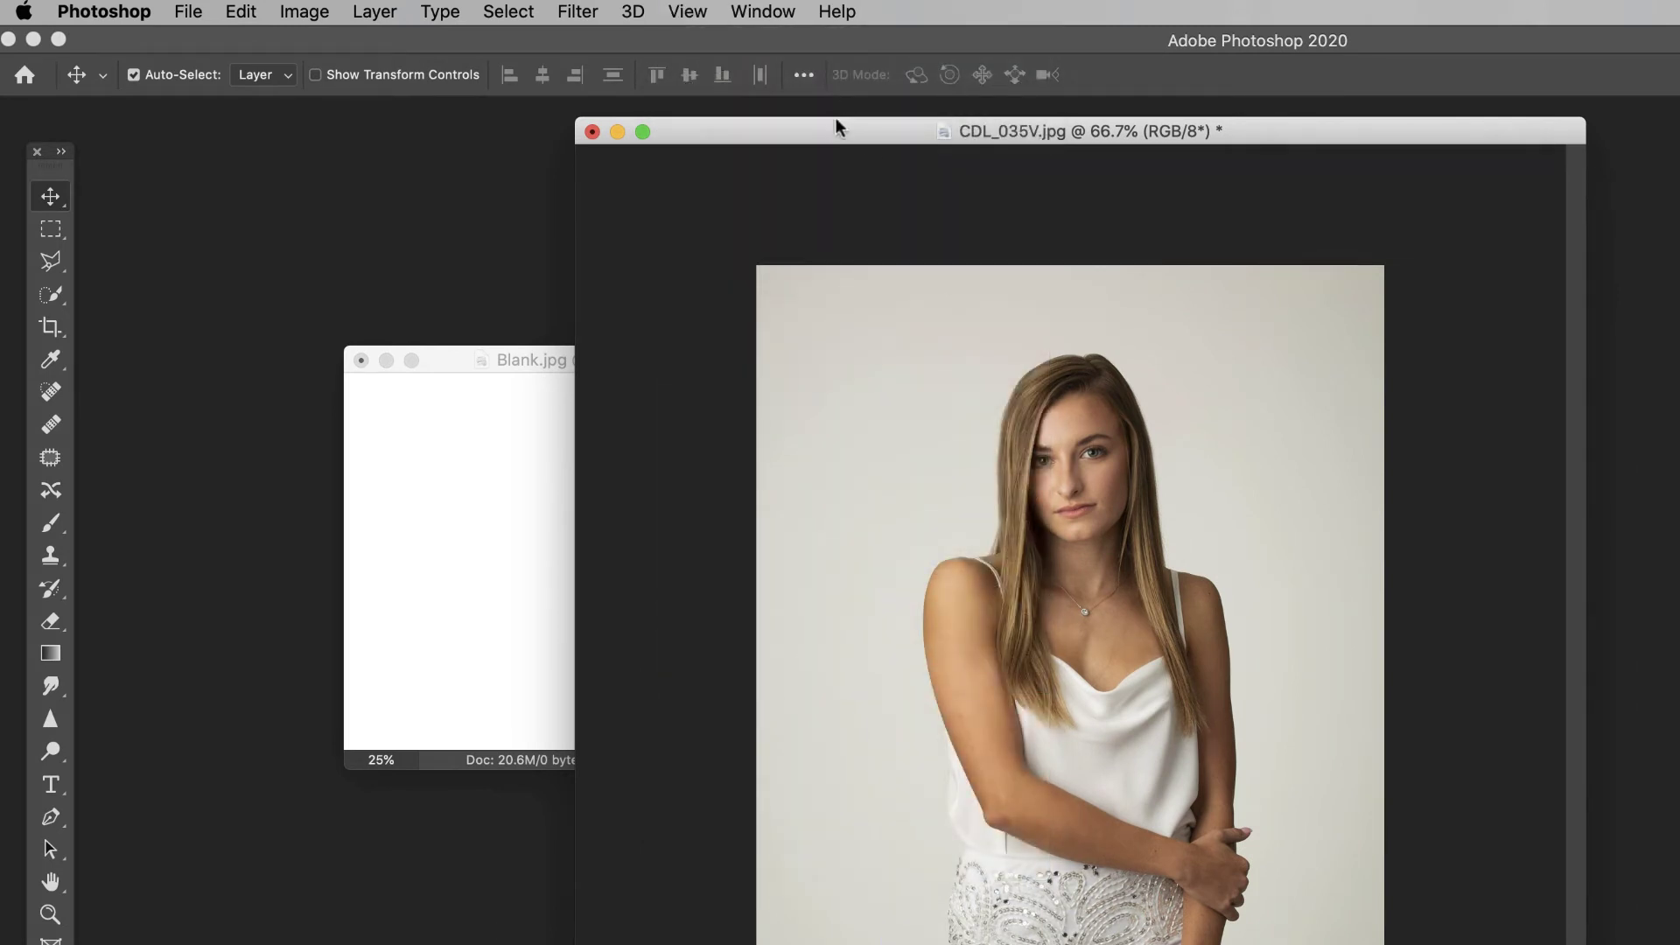
left_click_drag(831, 128, 1022, 157)
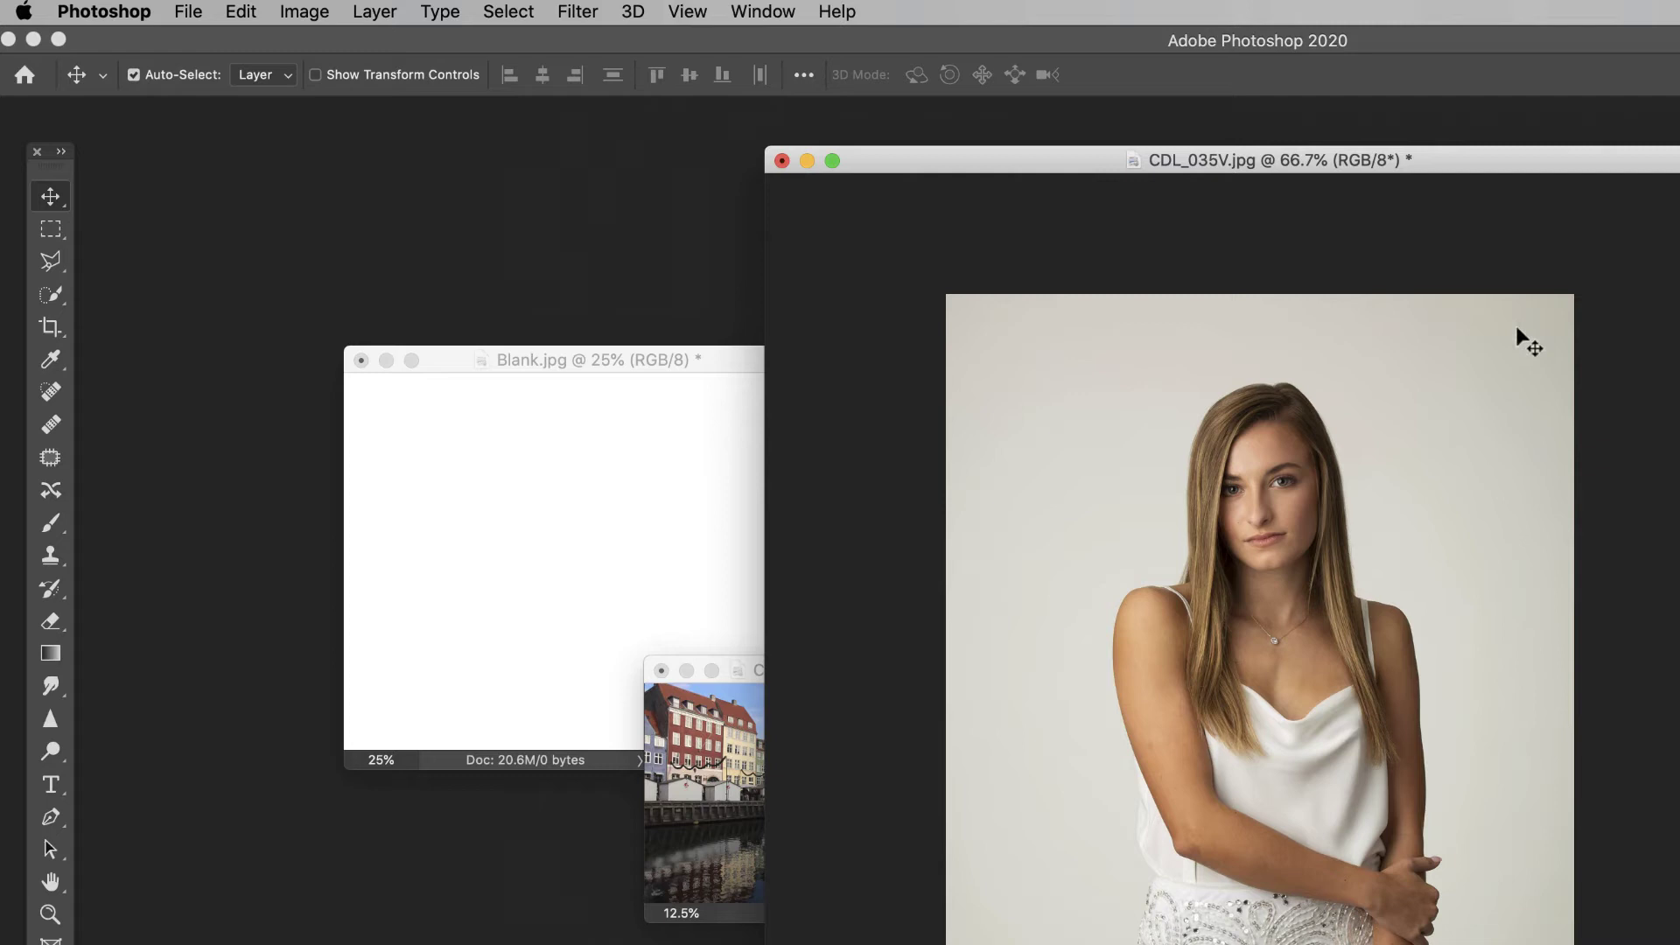
Move the portrait window back over the canal photo and enlarge it.
left_click_drag(1552, 165, 1390, 166)
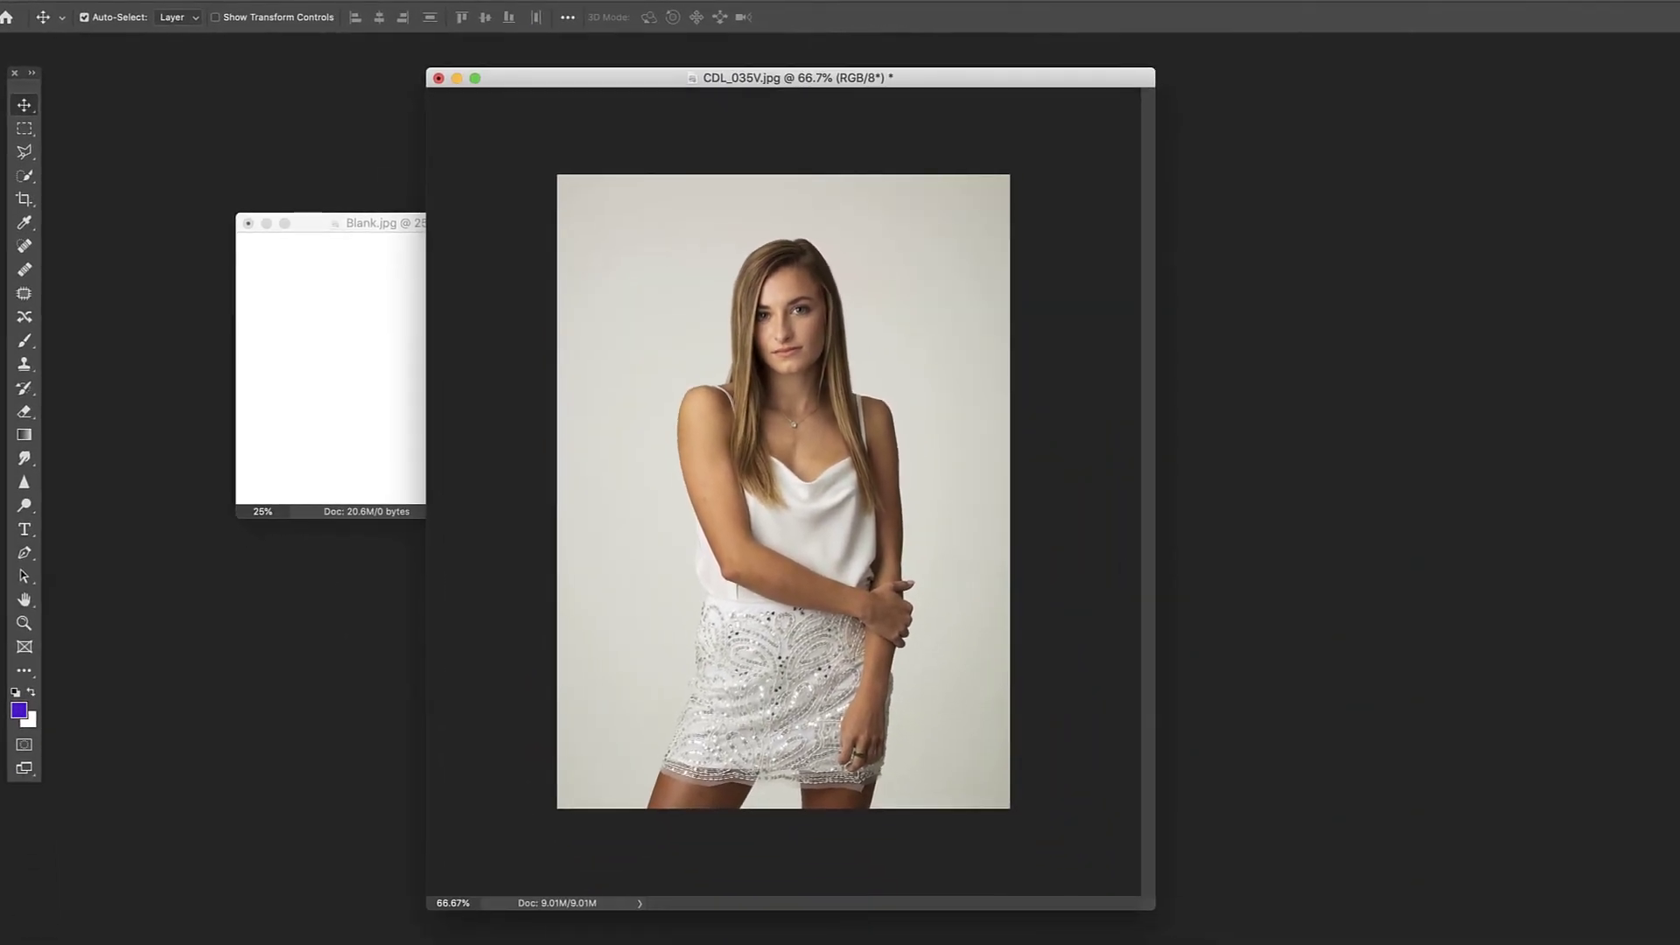
left_click_drag(1142, 910, 1266, 944)
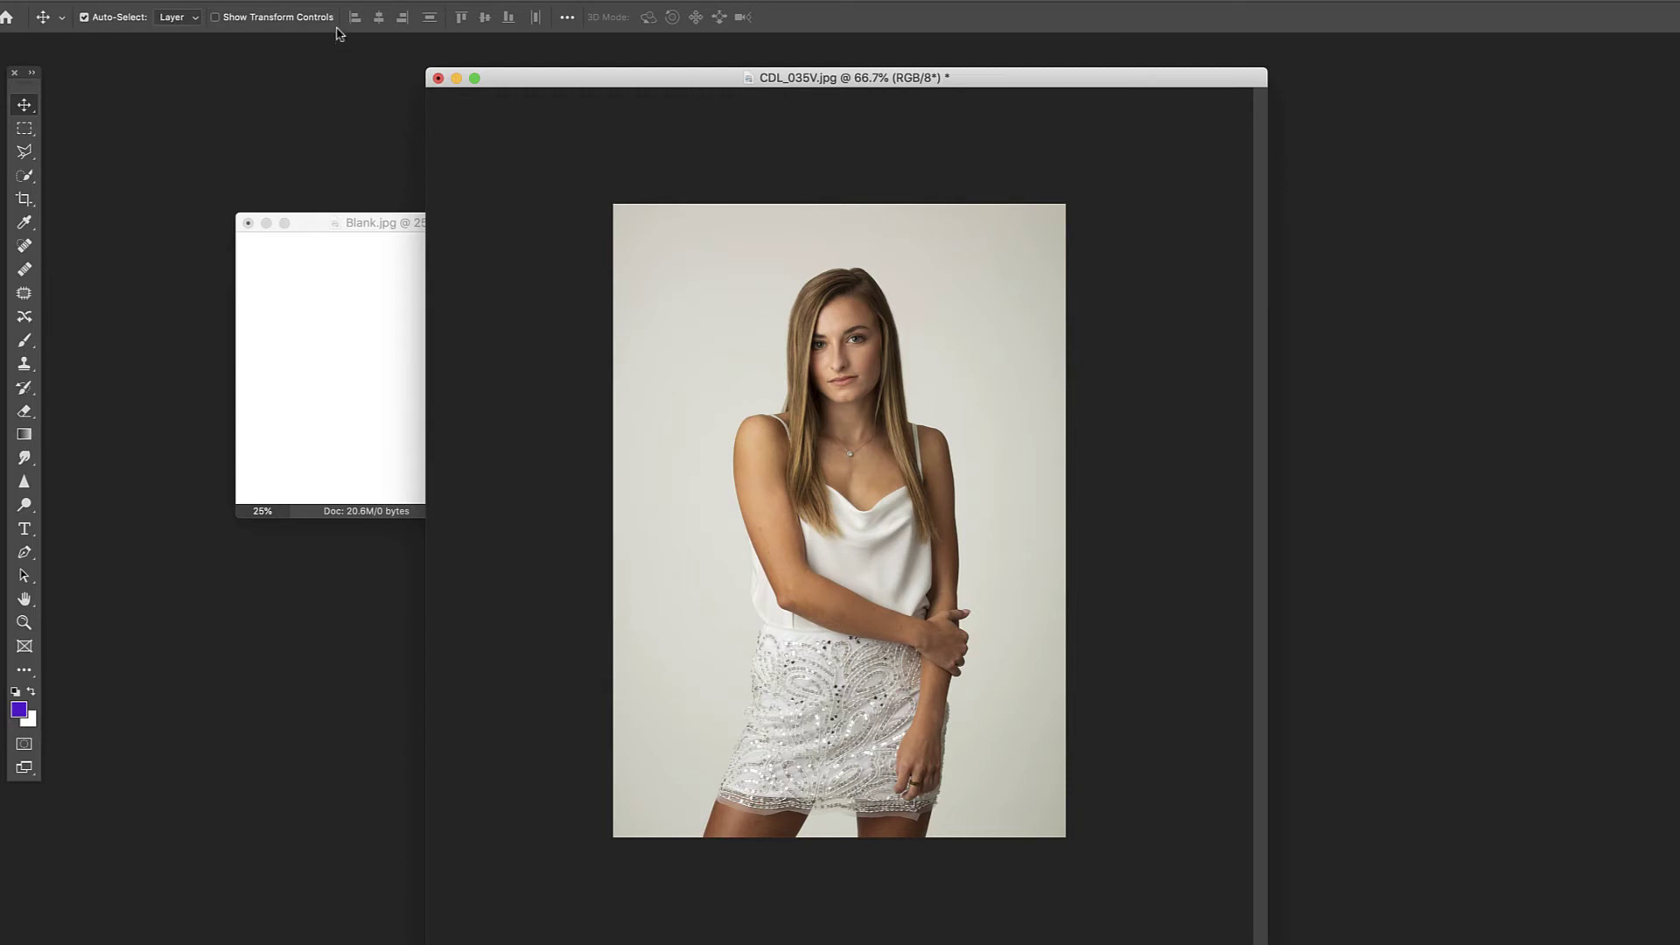
left_click(205, 0)
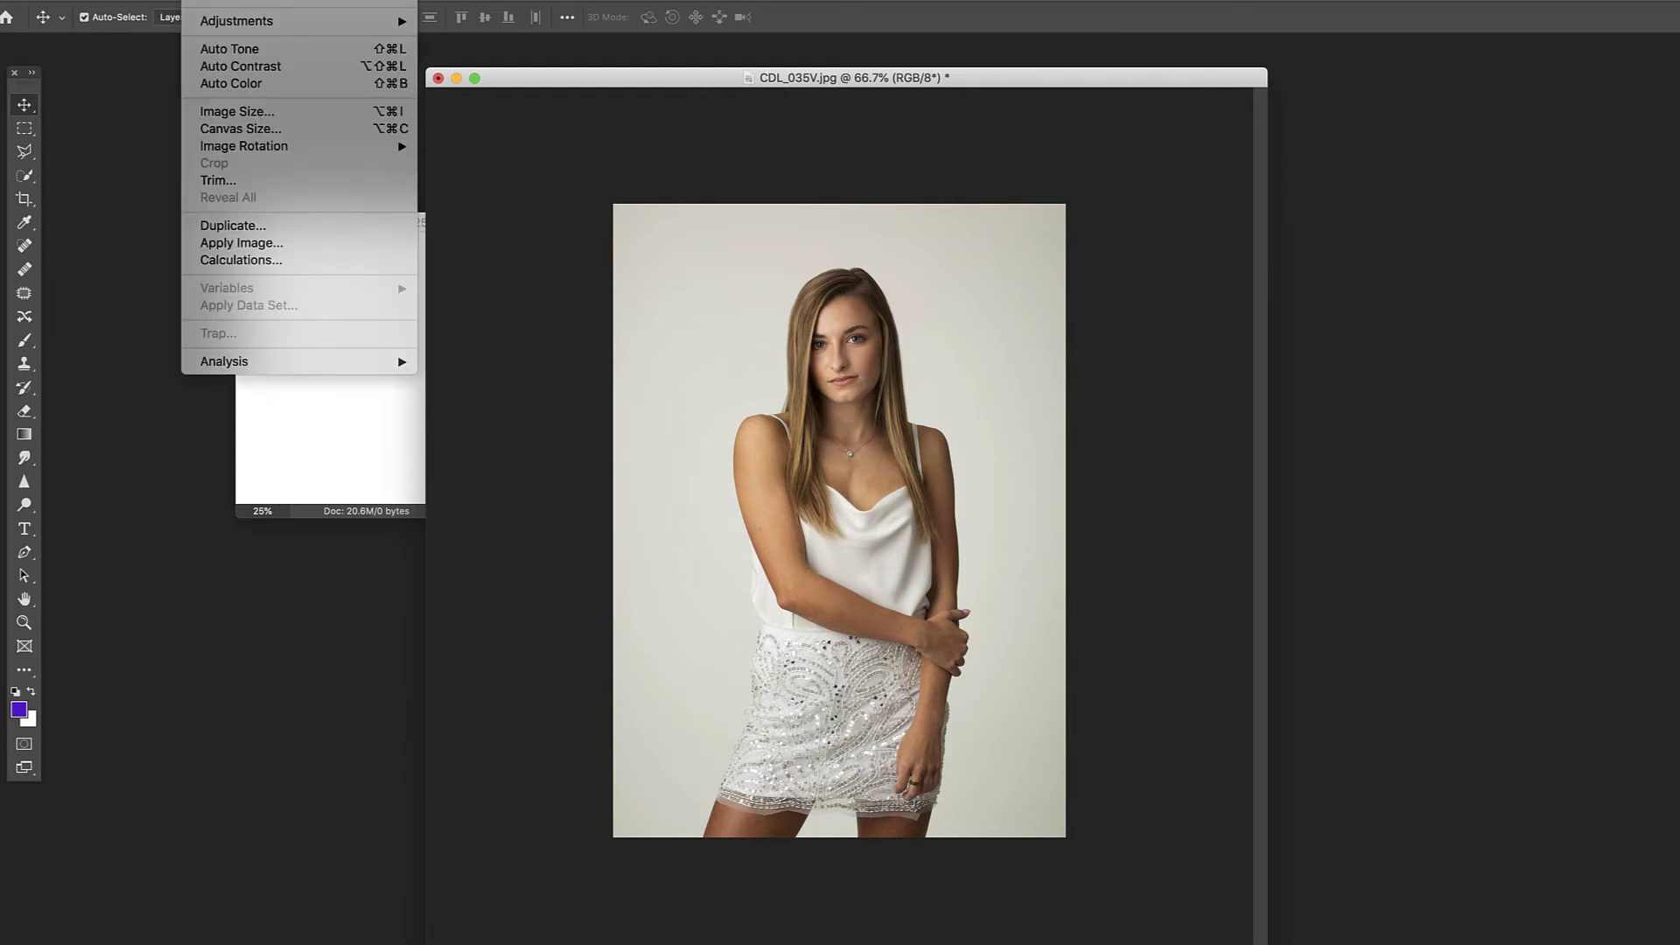
left_click(236, 111)
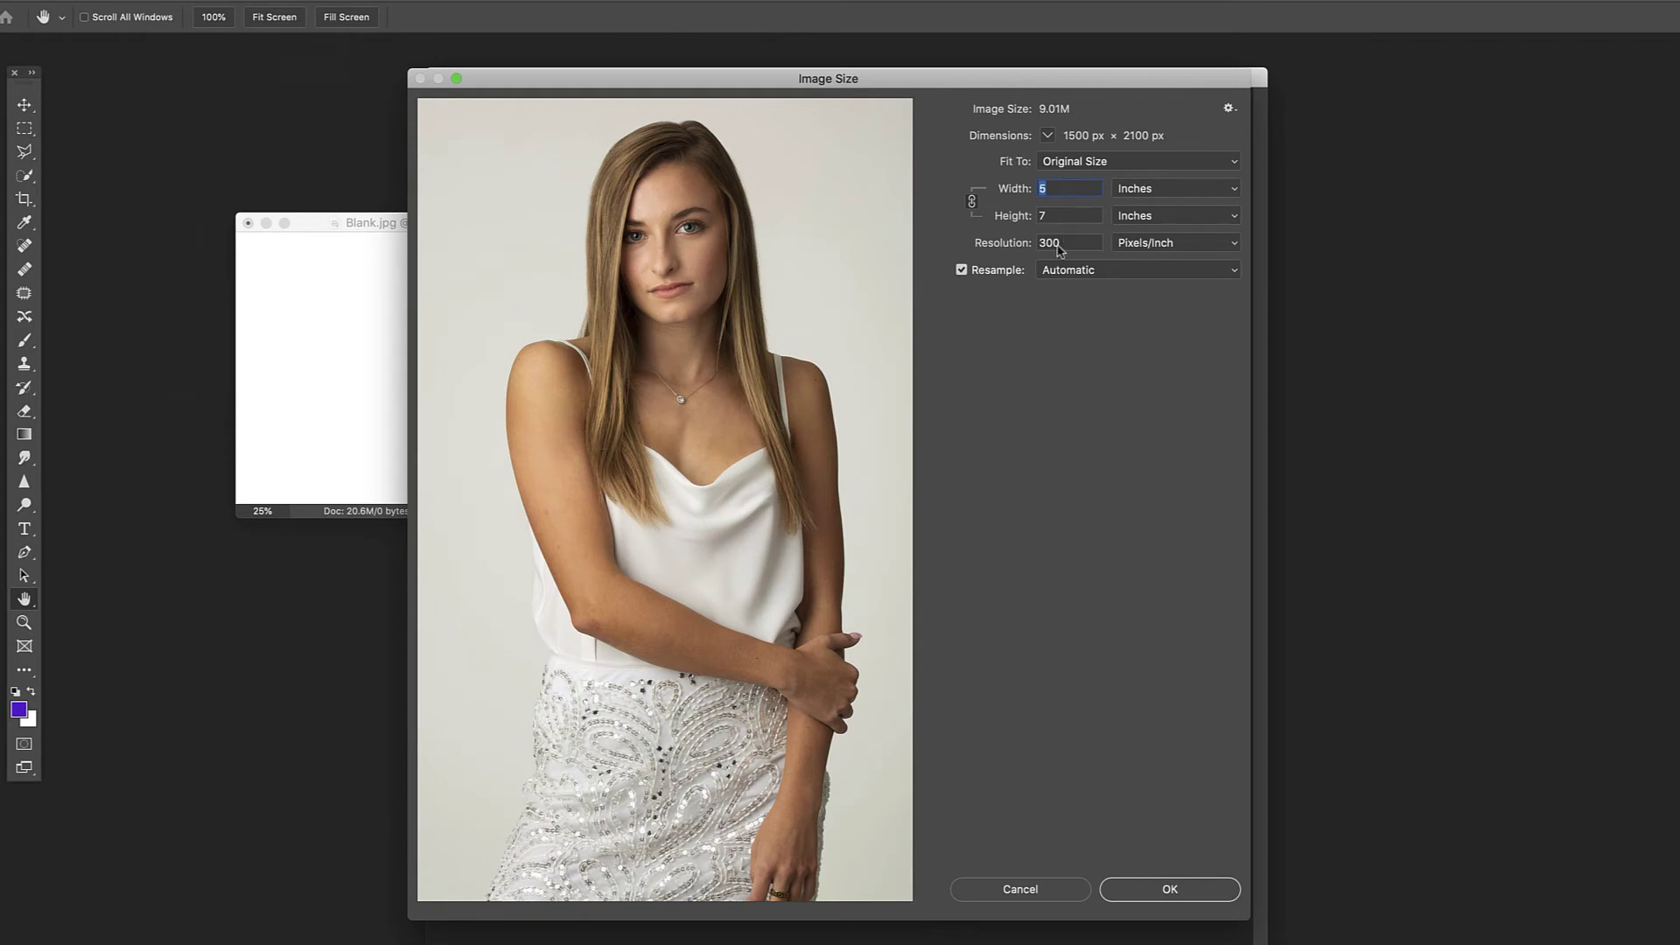
left_click(993, 893)
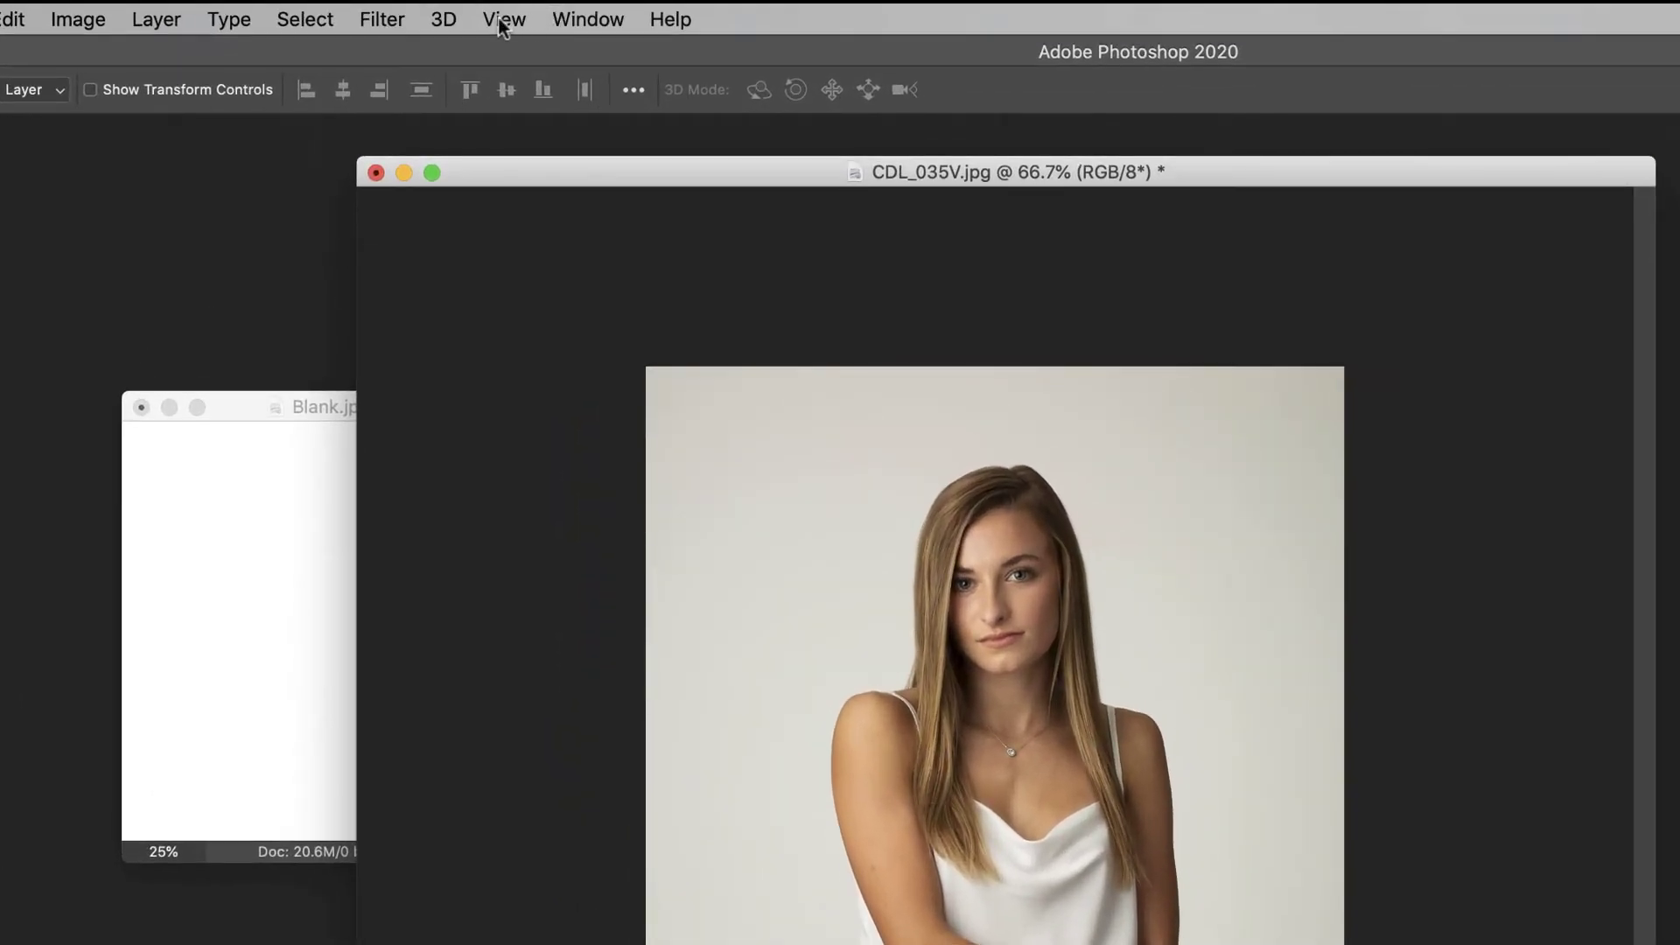
Add a vertical guide at 1 in on the portrait.
left_click(483, 0)
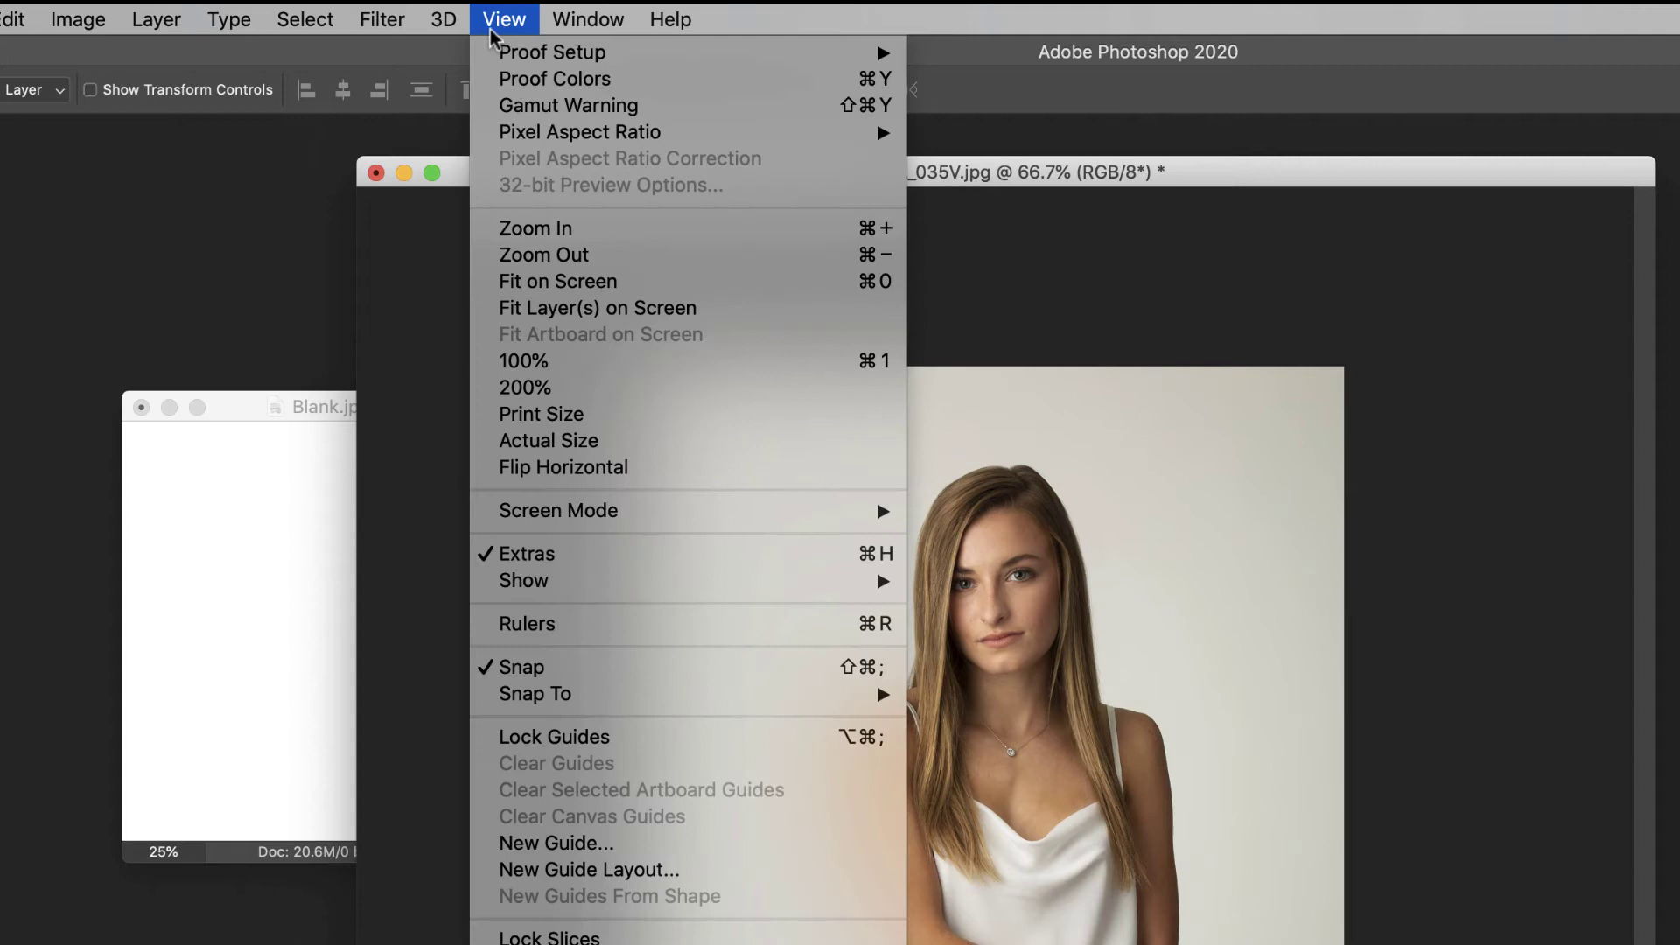
left_click(531, 842)
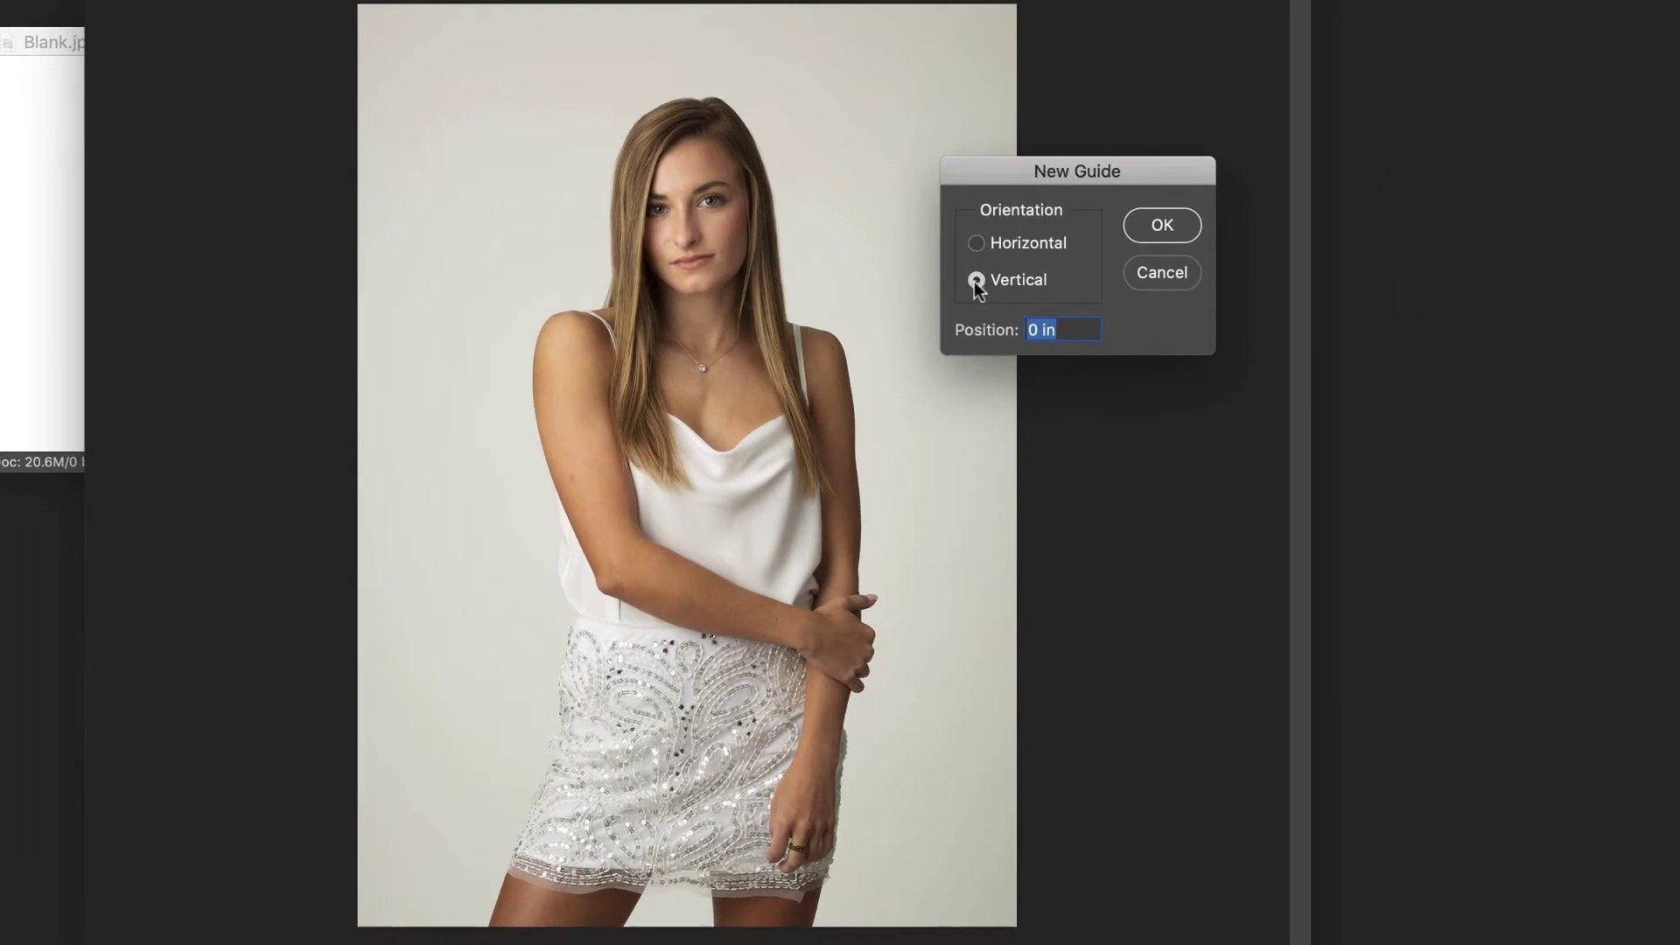
left_click(1301, 658)
type("1 in")
left_click(1149, 235)
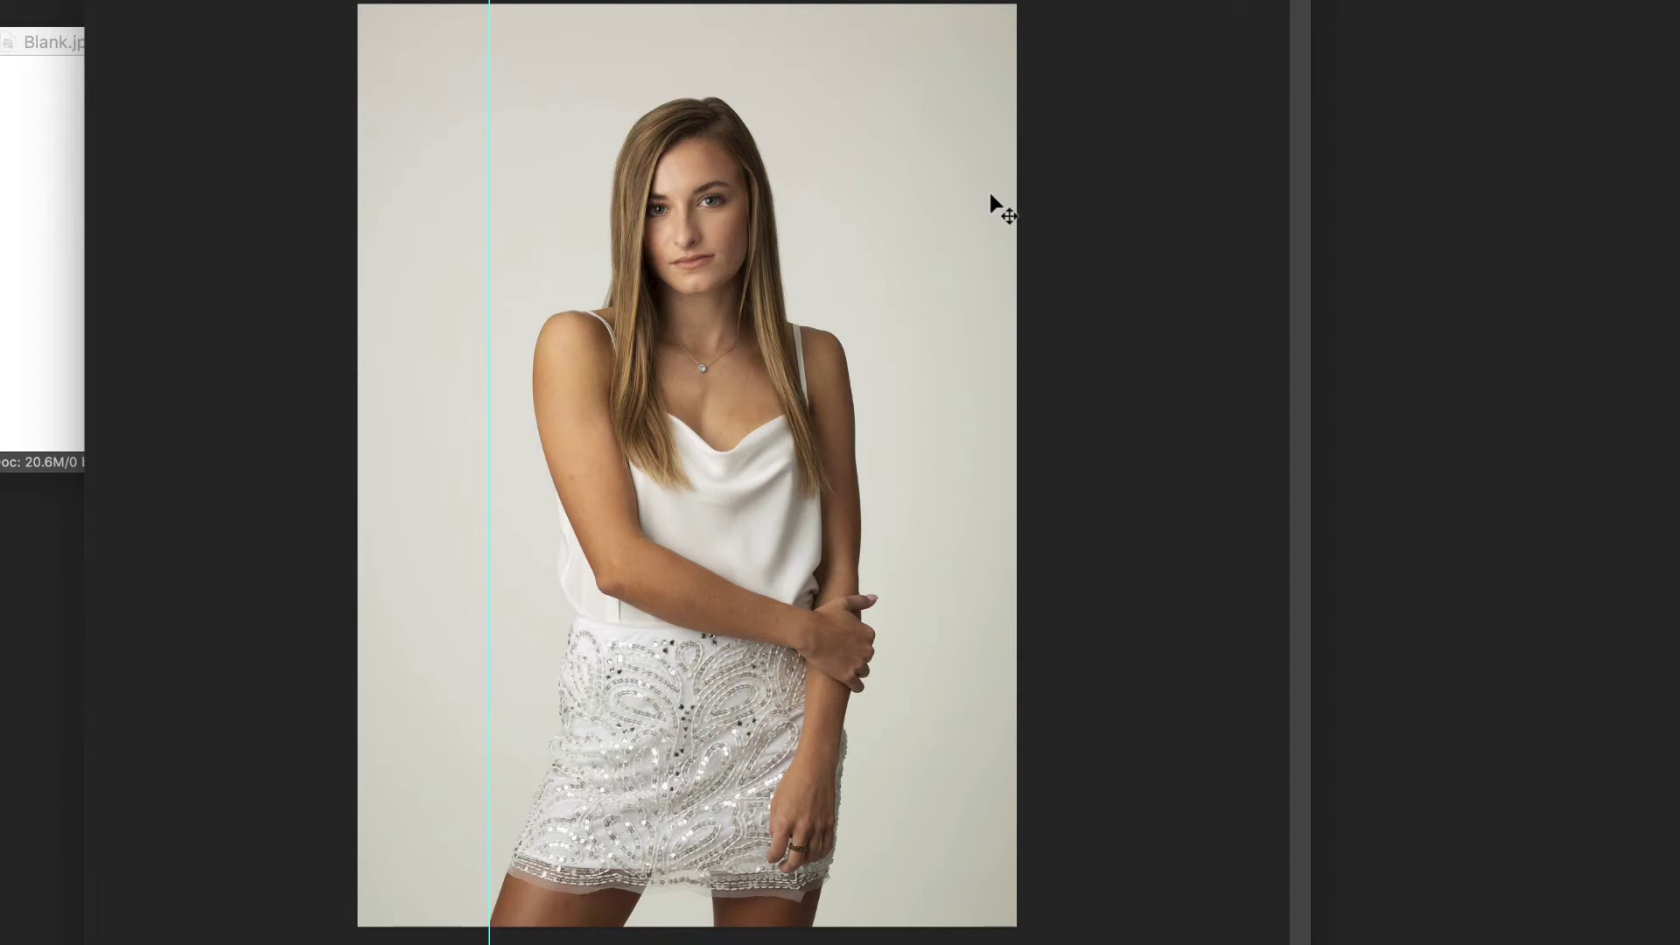
Add a second vertical guide at 4 in.
left_click(219, 0)
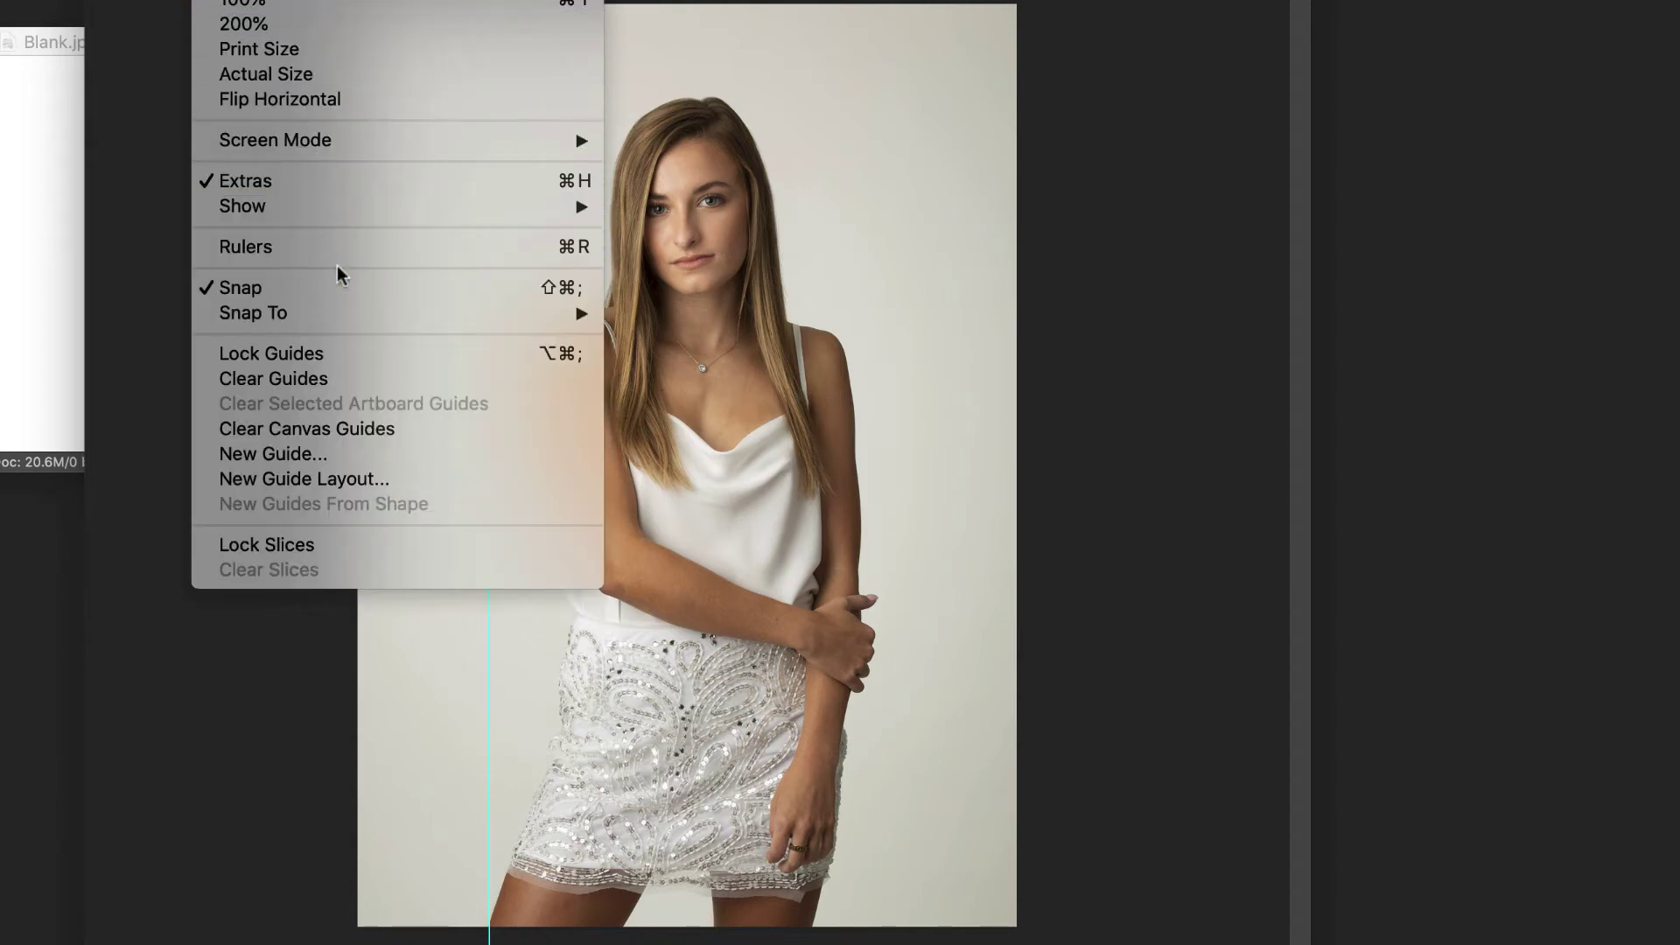
left_click(326, 461)
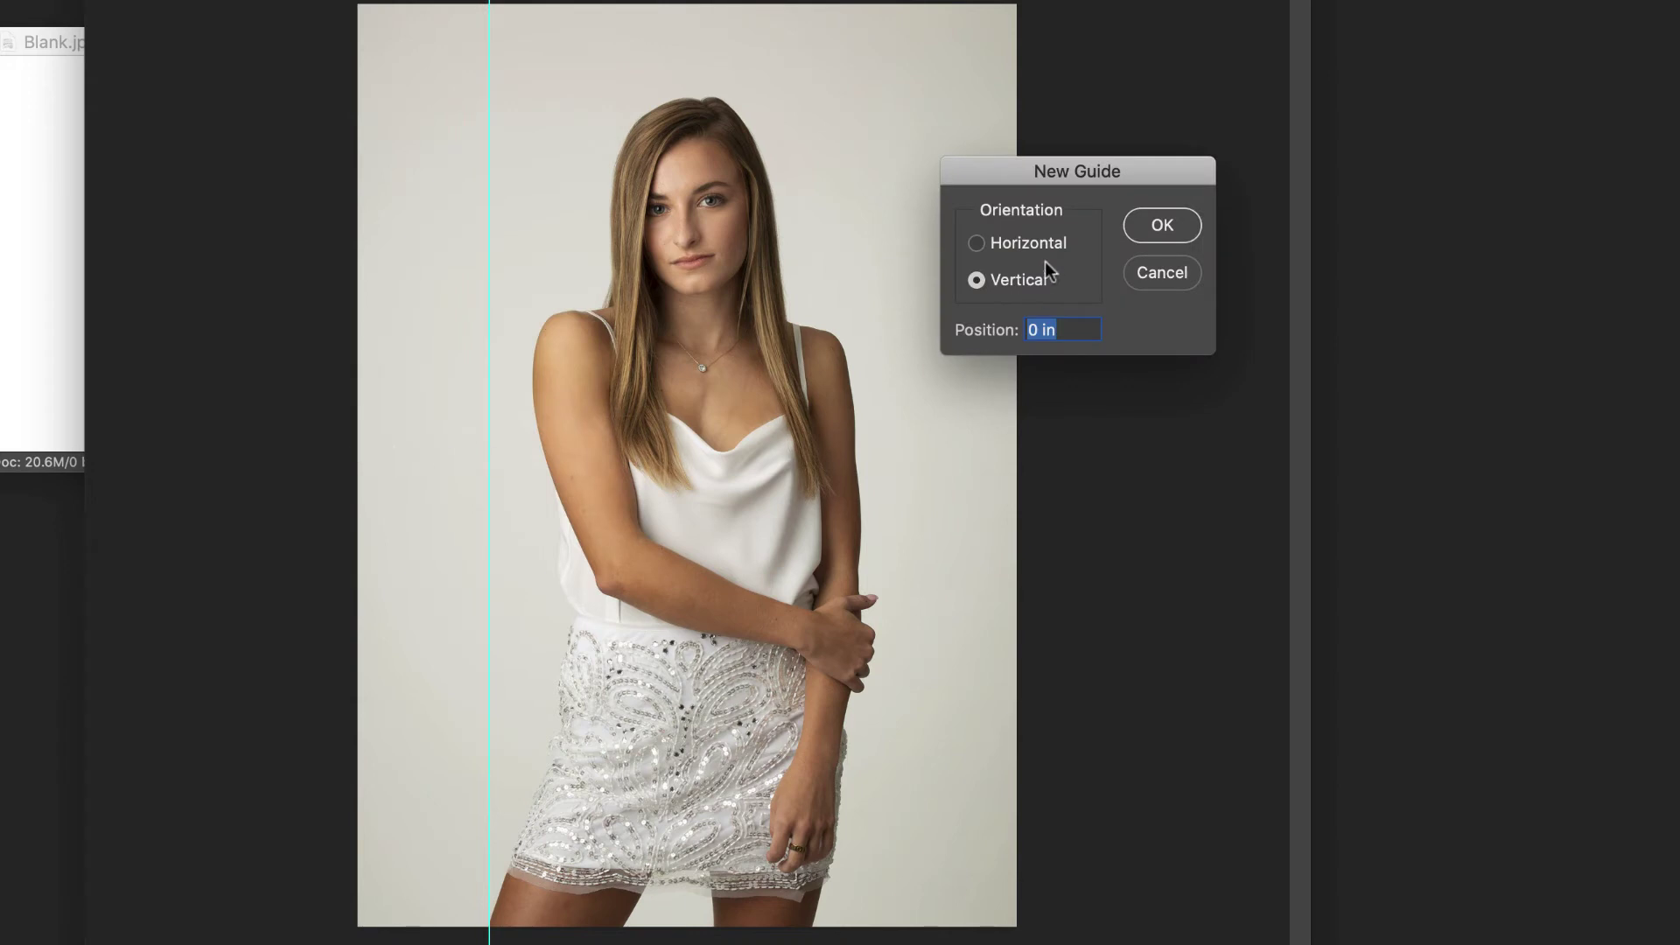
type("4 in")
key("Return")
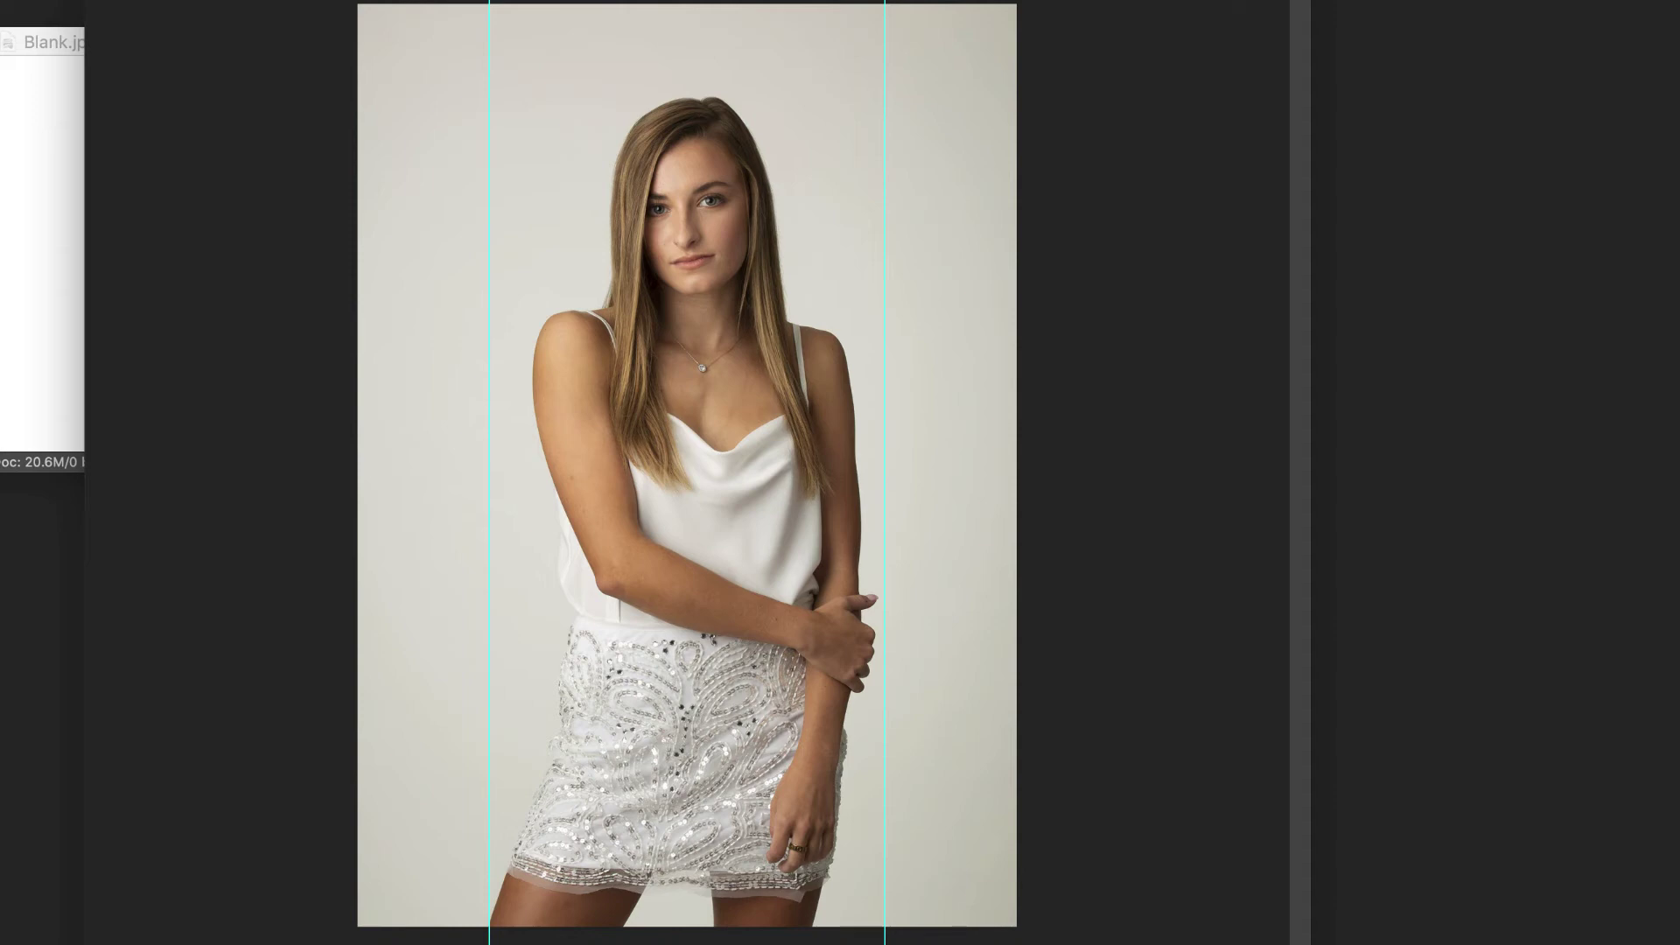
Drag the left vertical guide slightly left and the right guide further right.
left_click_drag(460, 472, 405, 472)
left_click_drag(885, 473, 953, 472)
left_click_drag(406, 840, 418, 840)
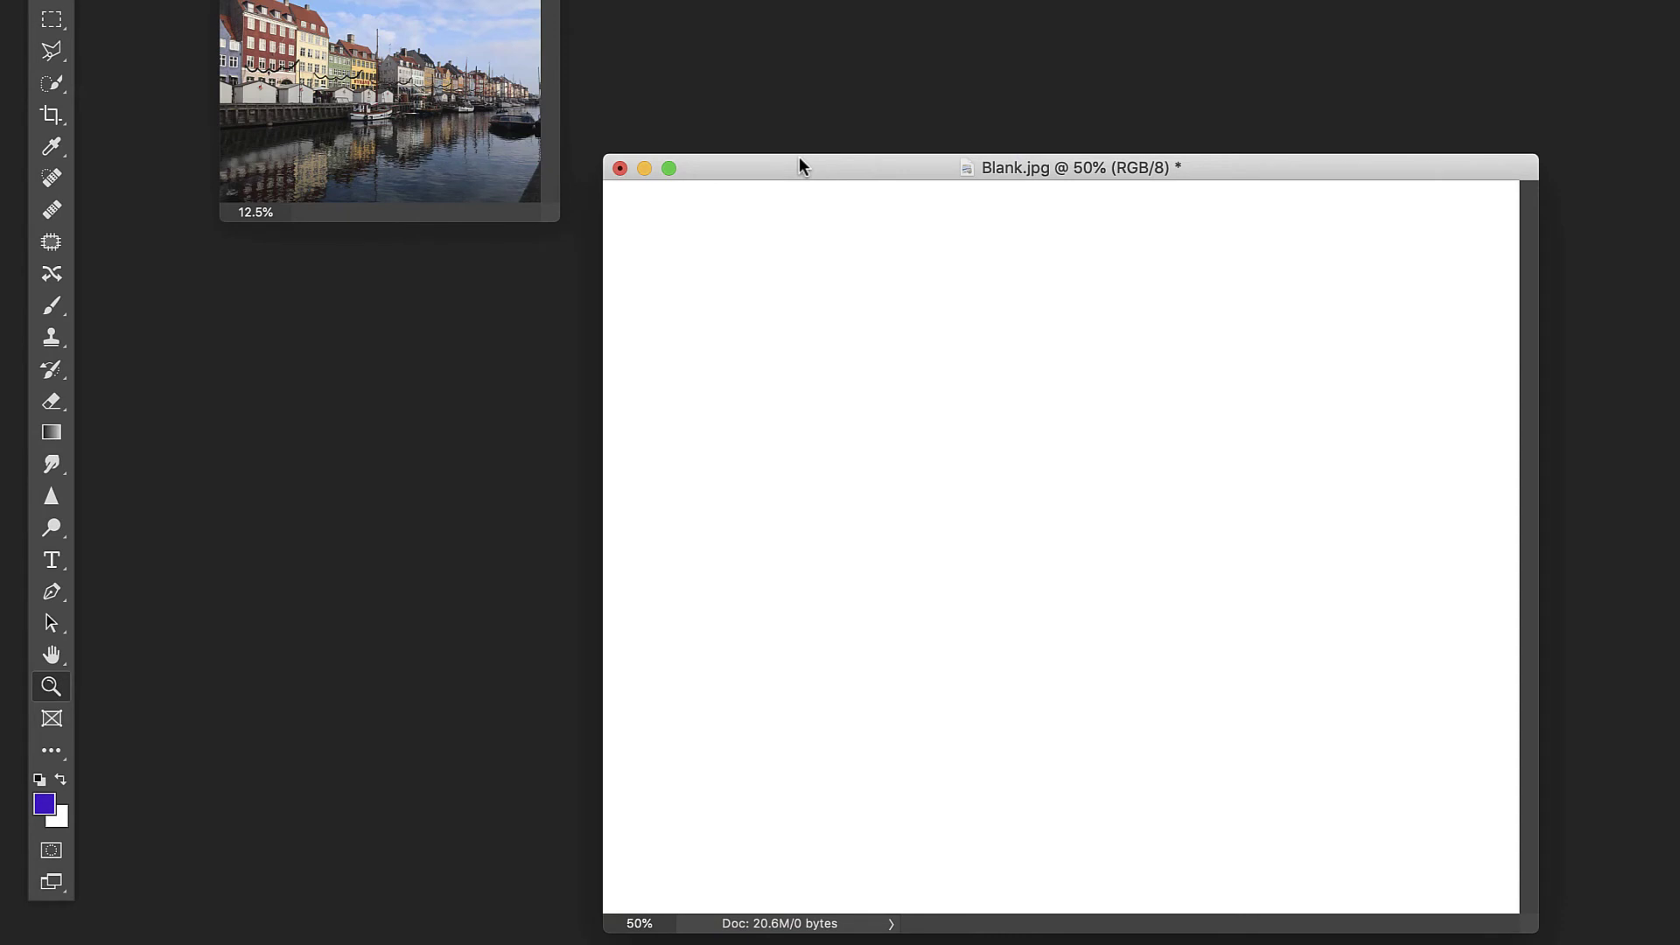
left_click_drag(798, 159, 759, 174)
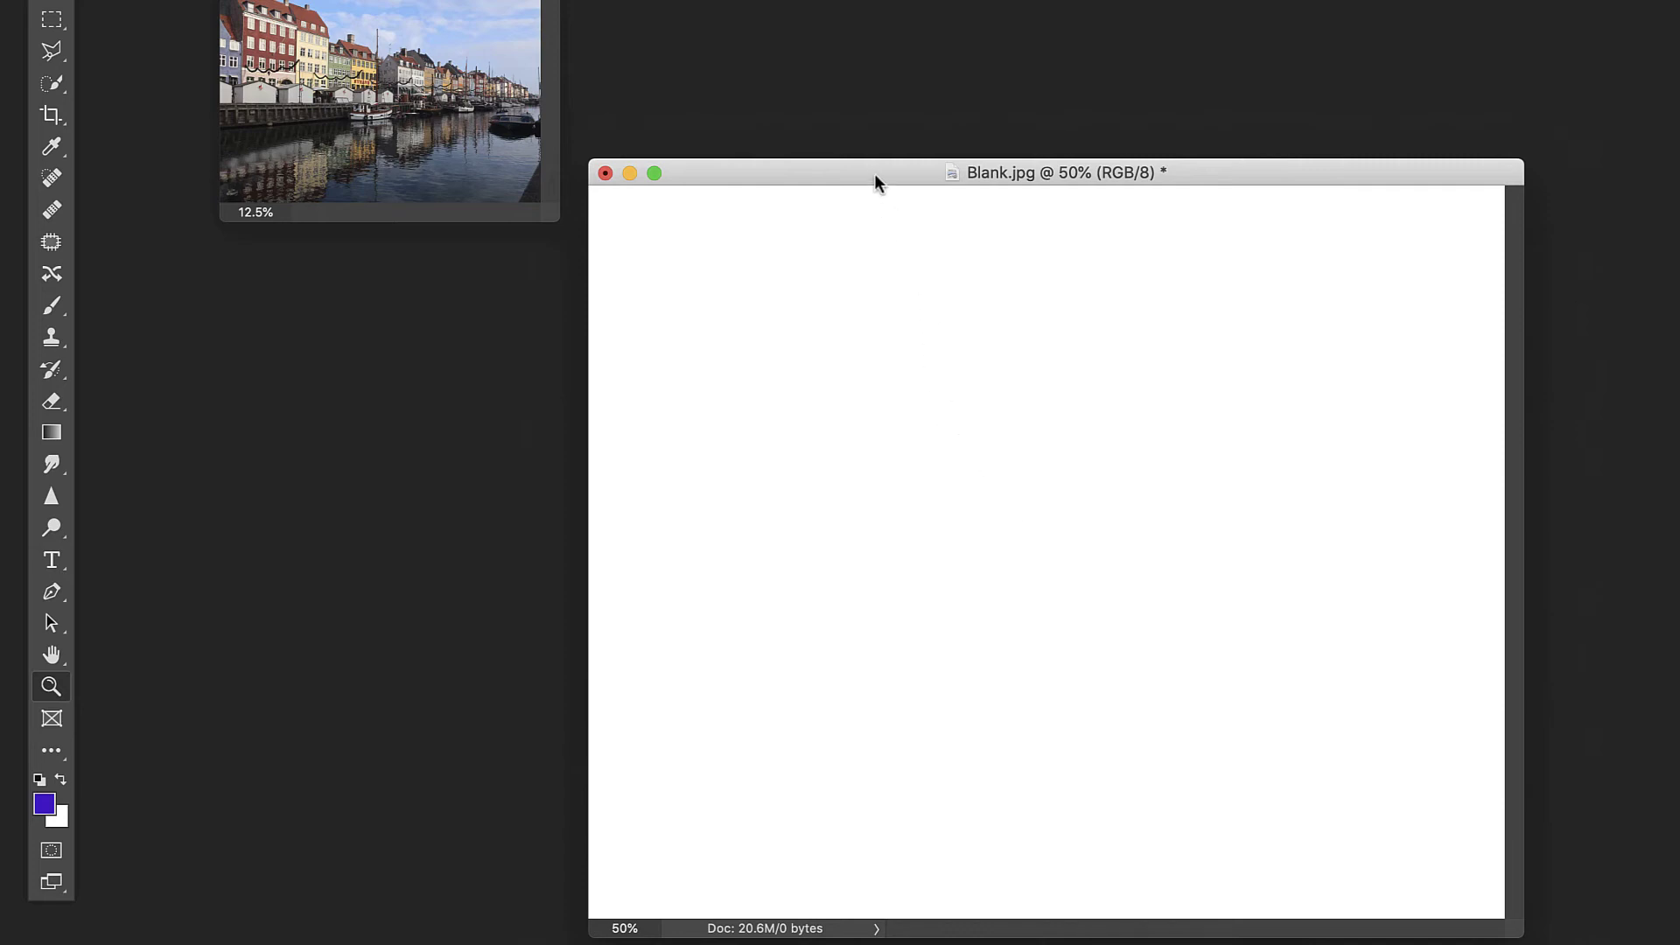
left_click_drag(874, 173, 870, 161)
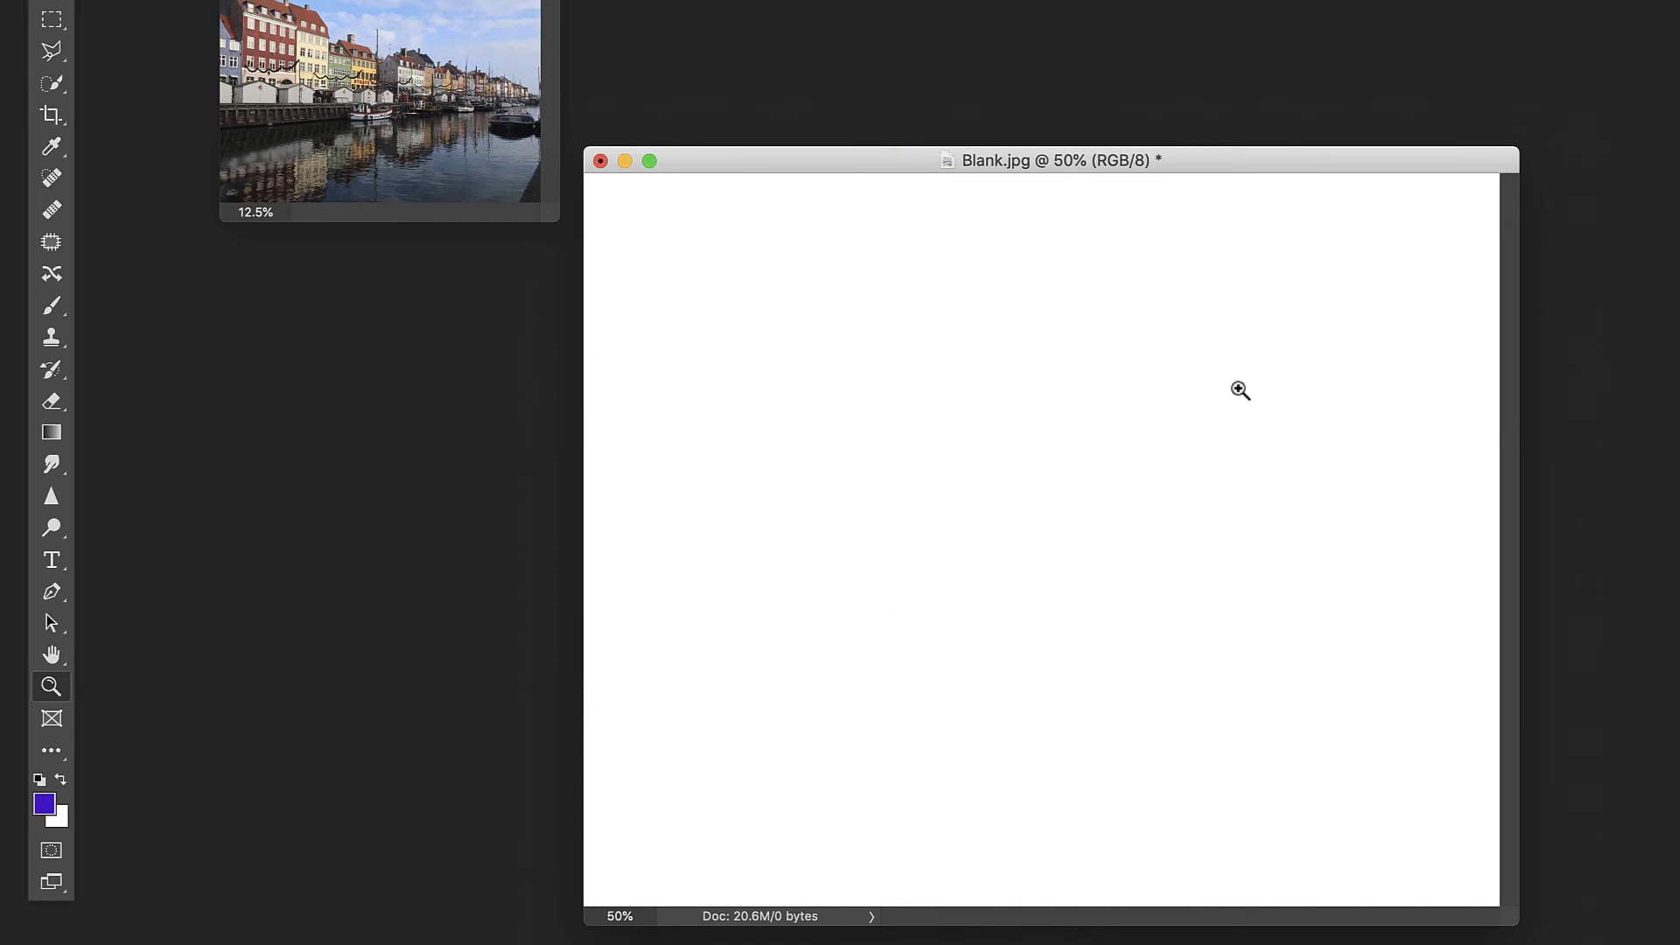
left_click_drag(1272, 164, 1275, 158)
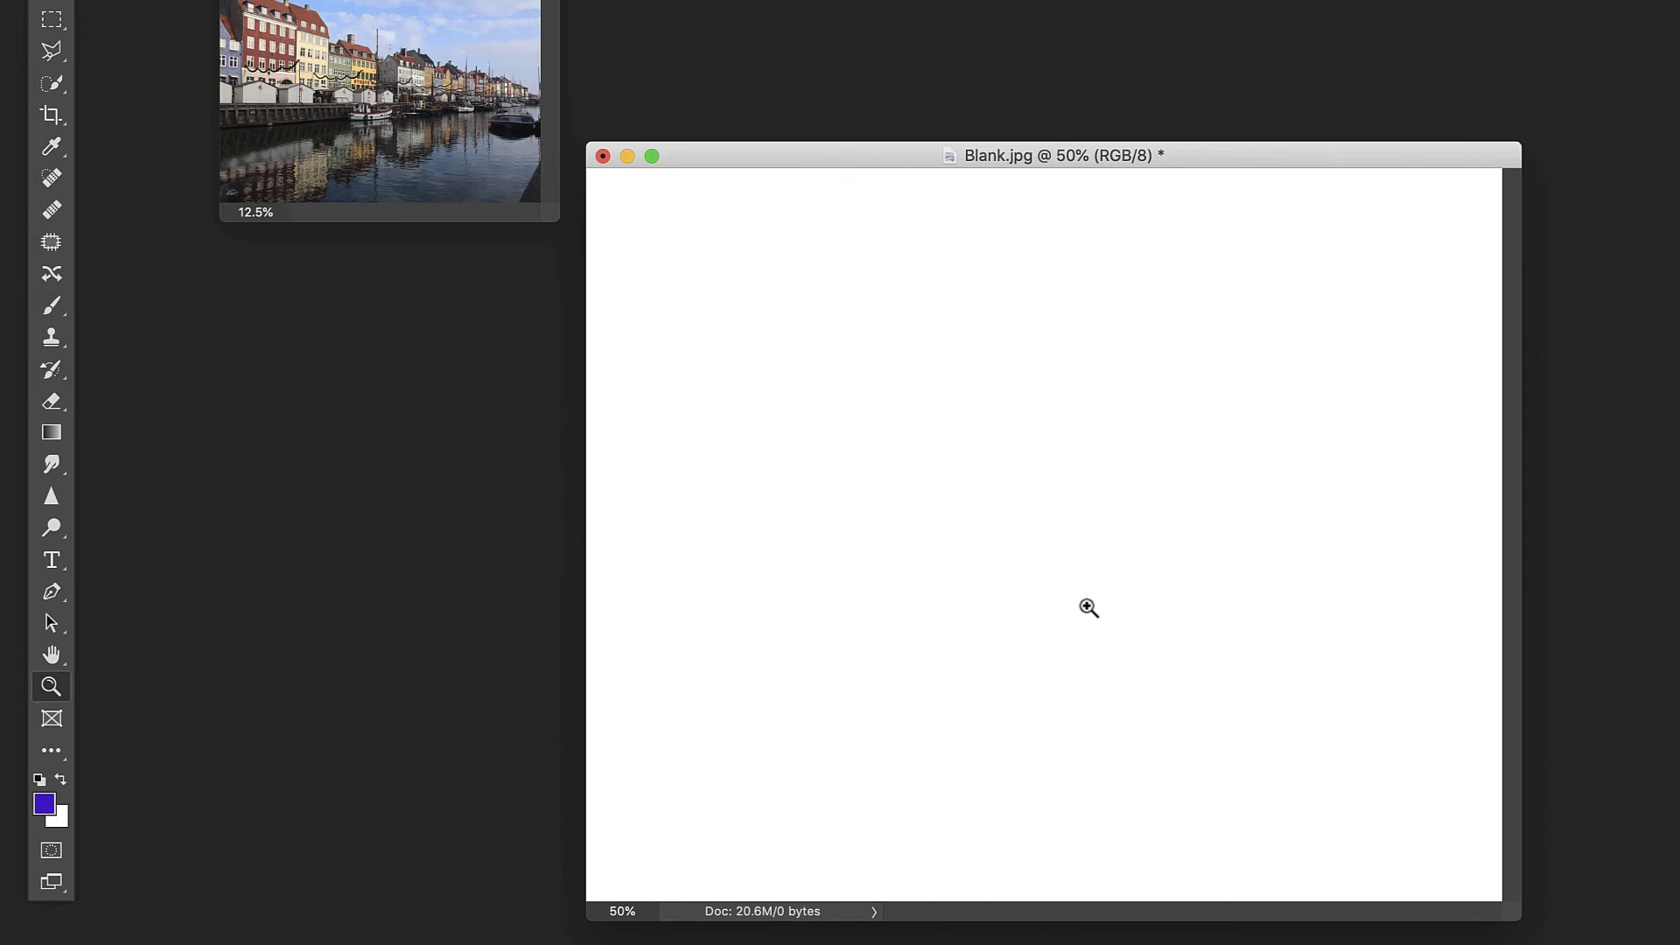
left_click_drag(1258, 158, 1257, 152)
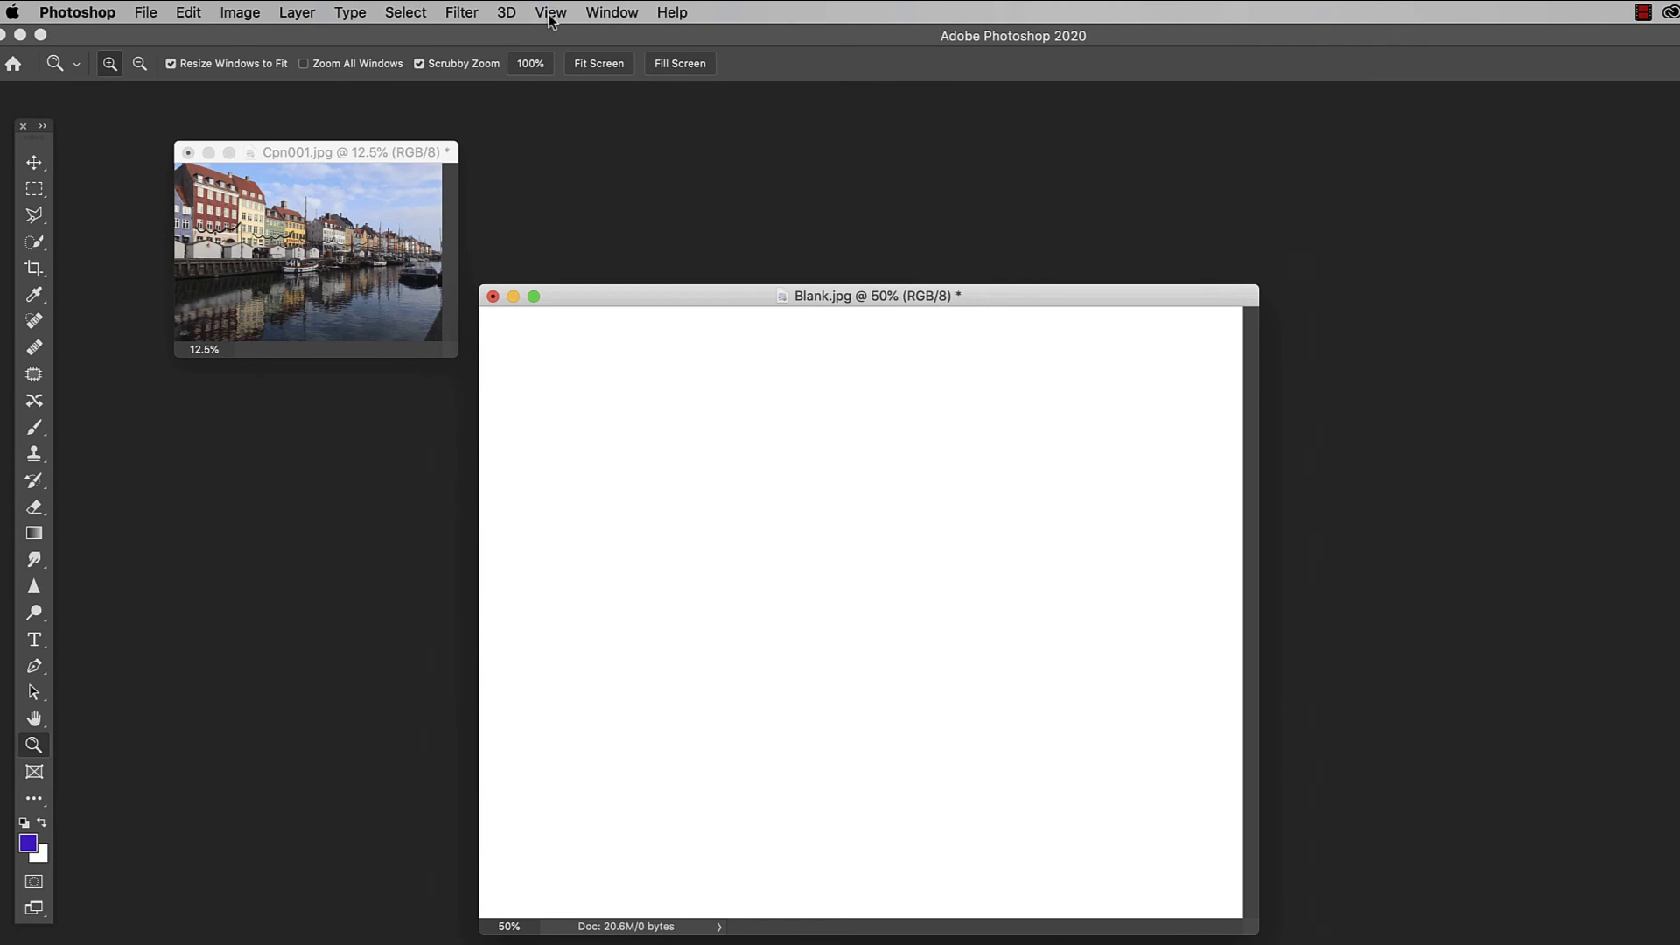
Add vertical guides at 33% and 67% on the blank canvas.
left_click(550, 15)
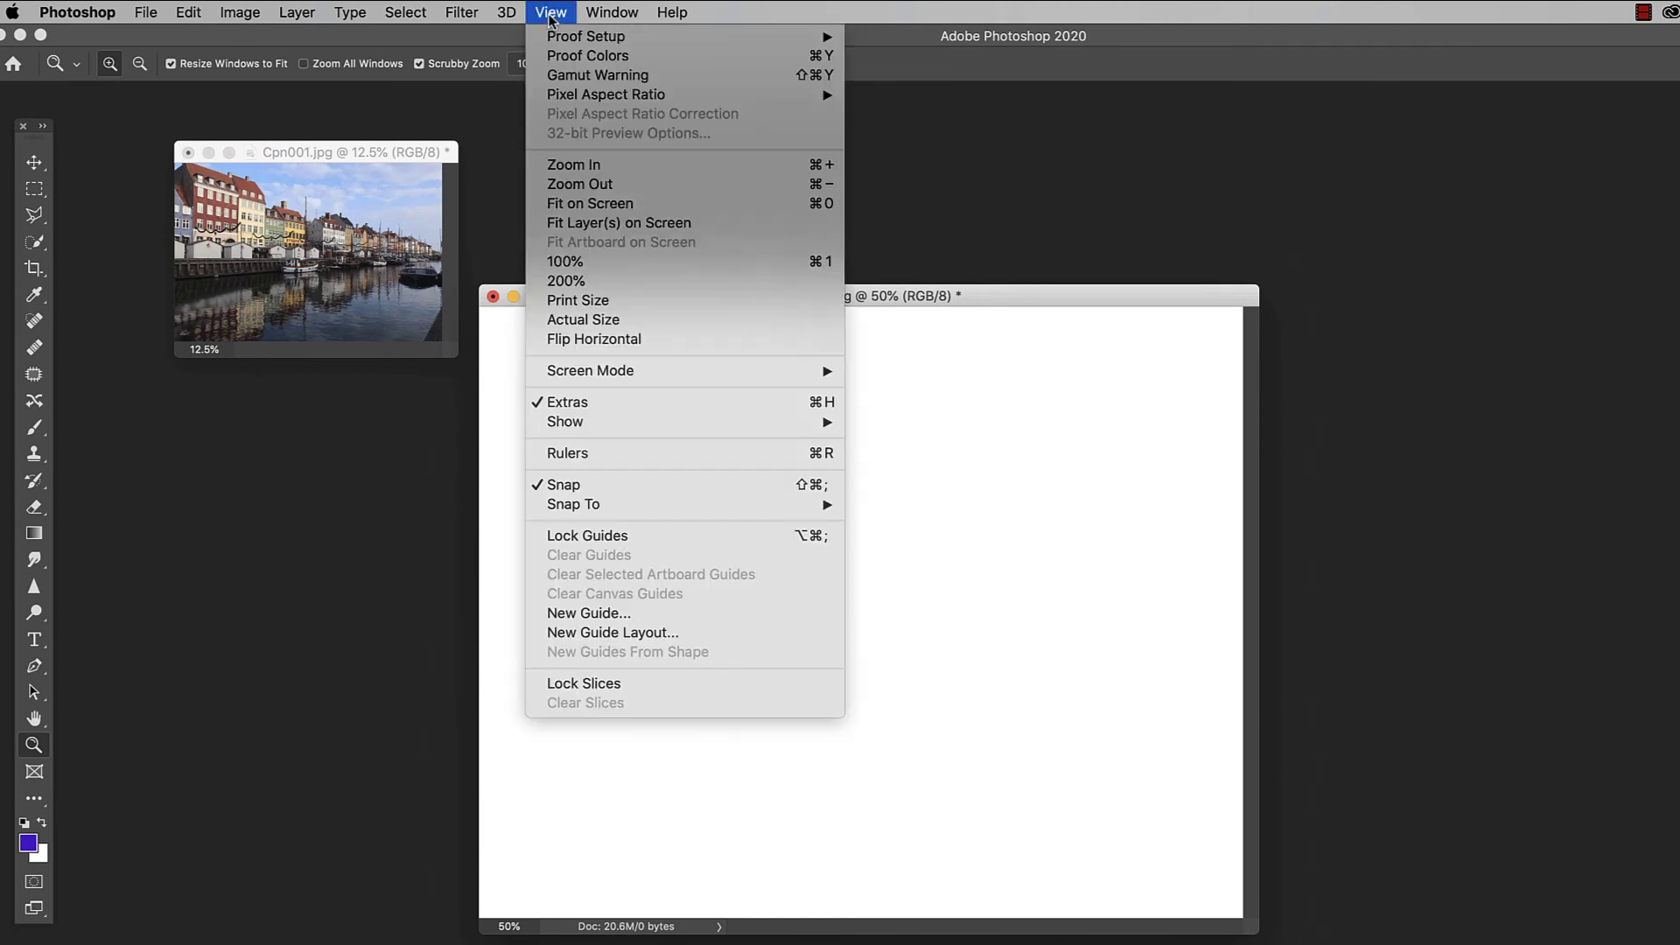
left_click(571, 610)
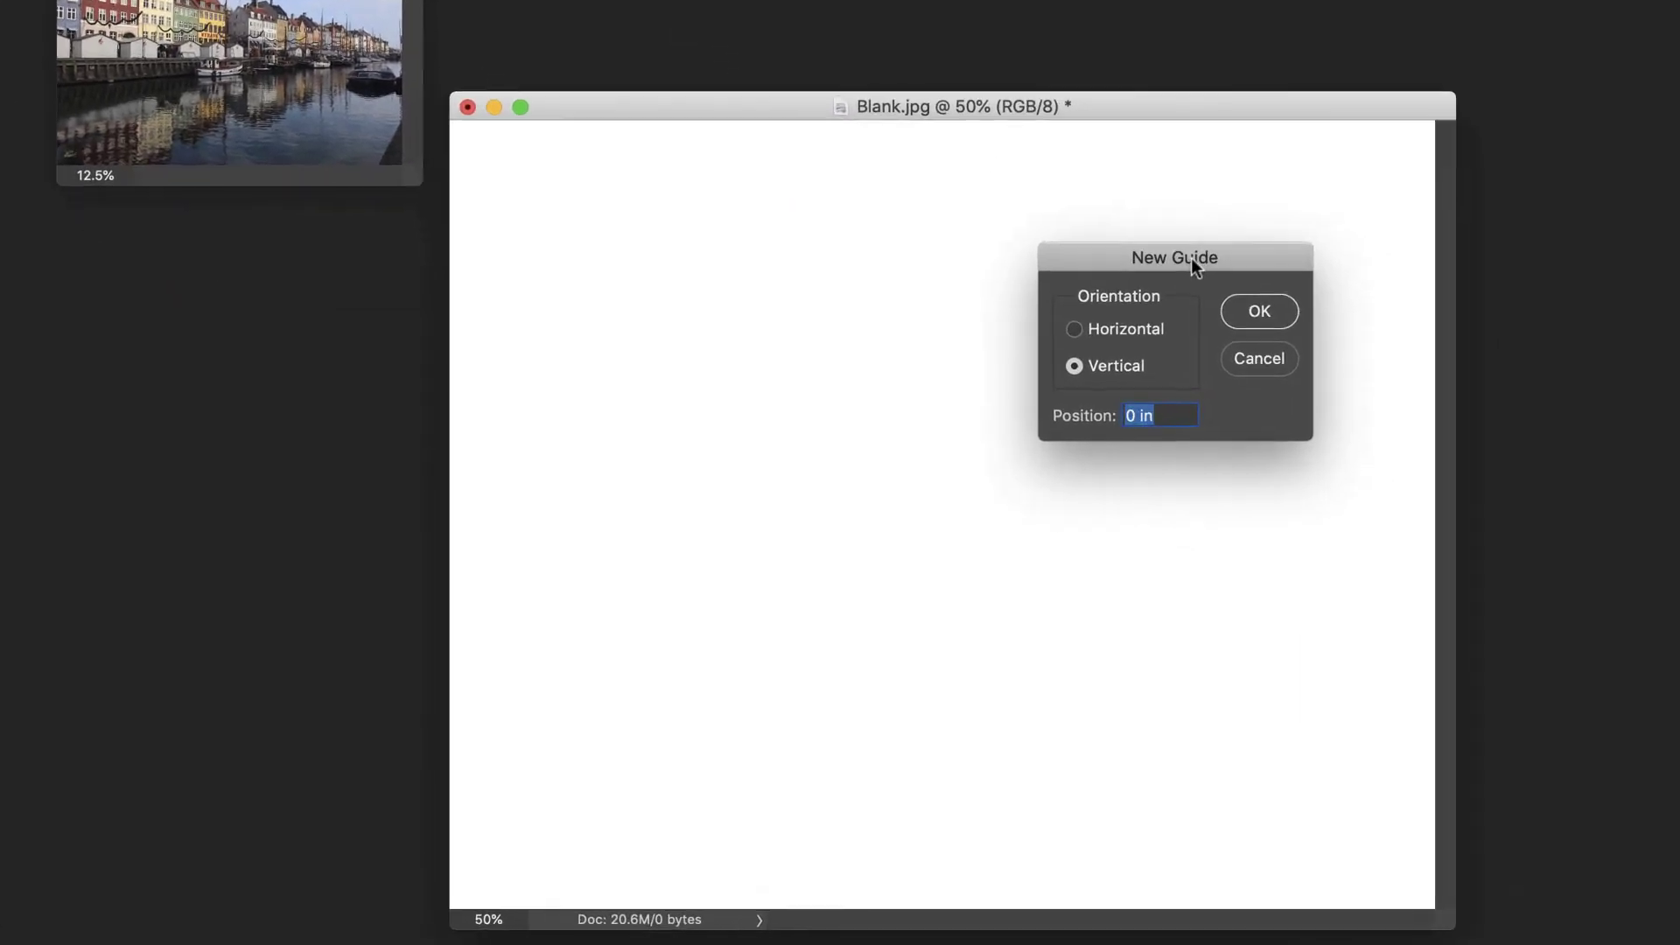
type("33")
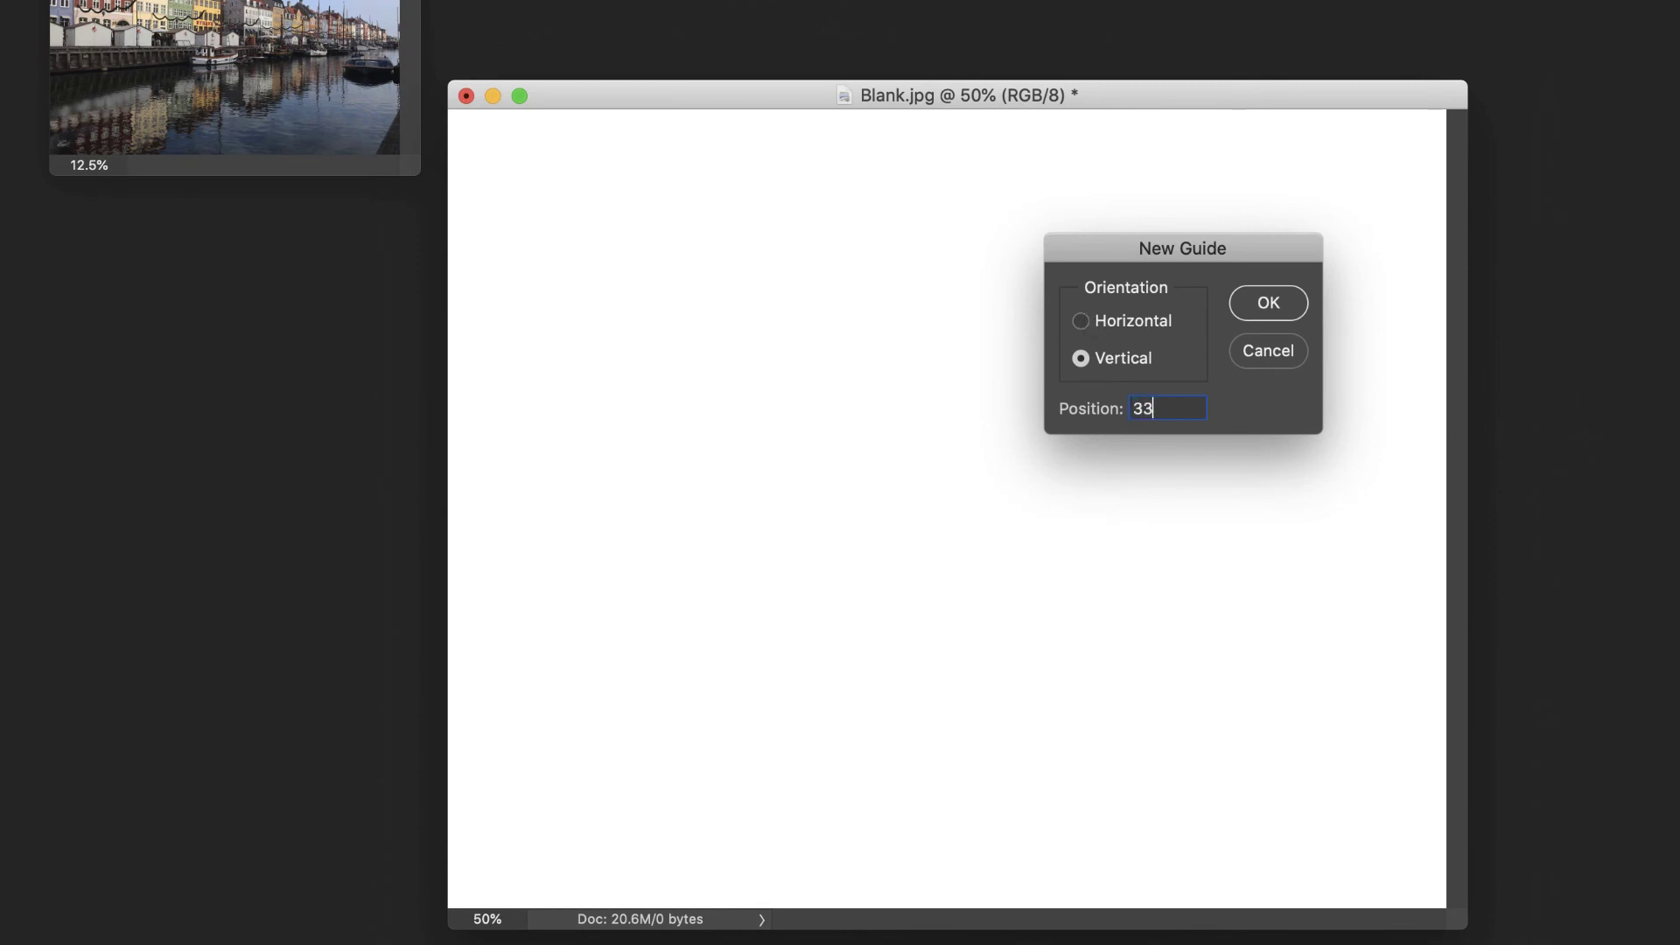
key("Return")
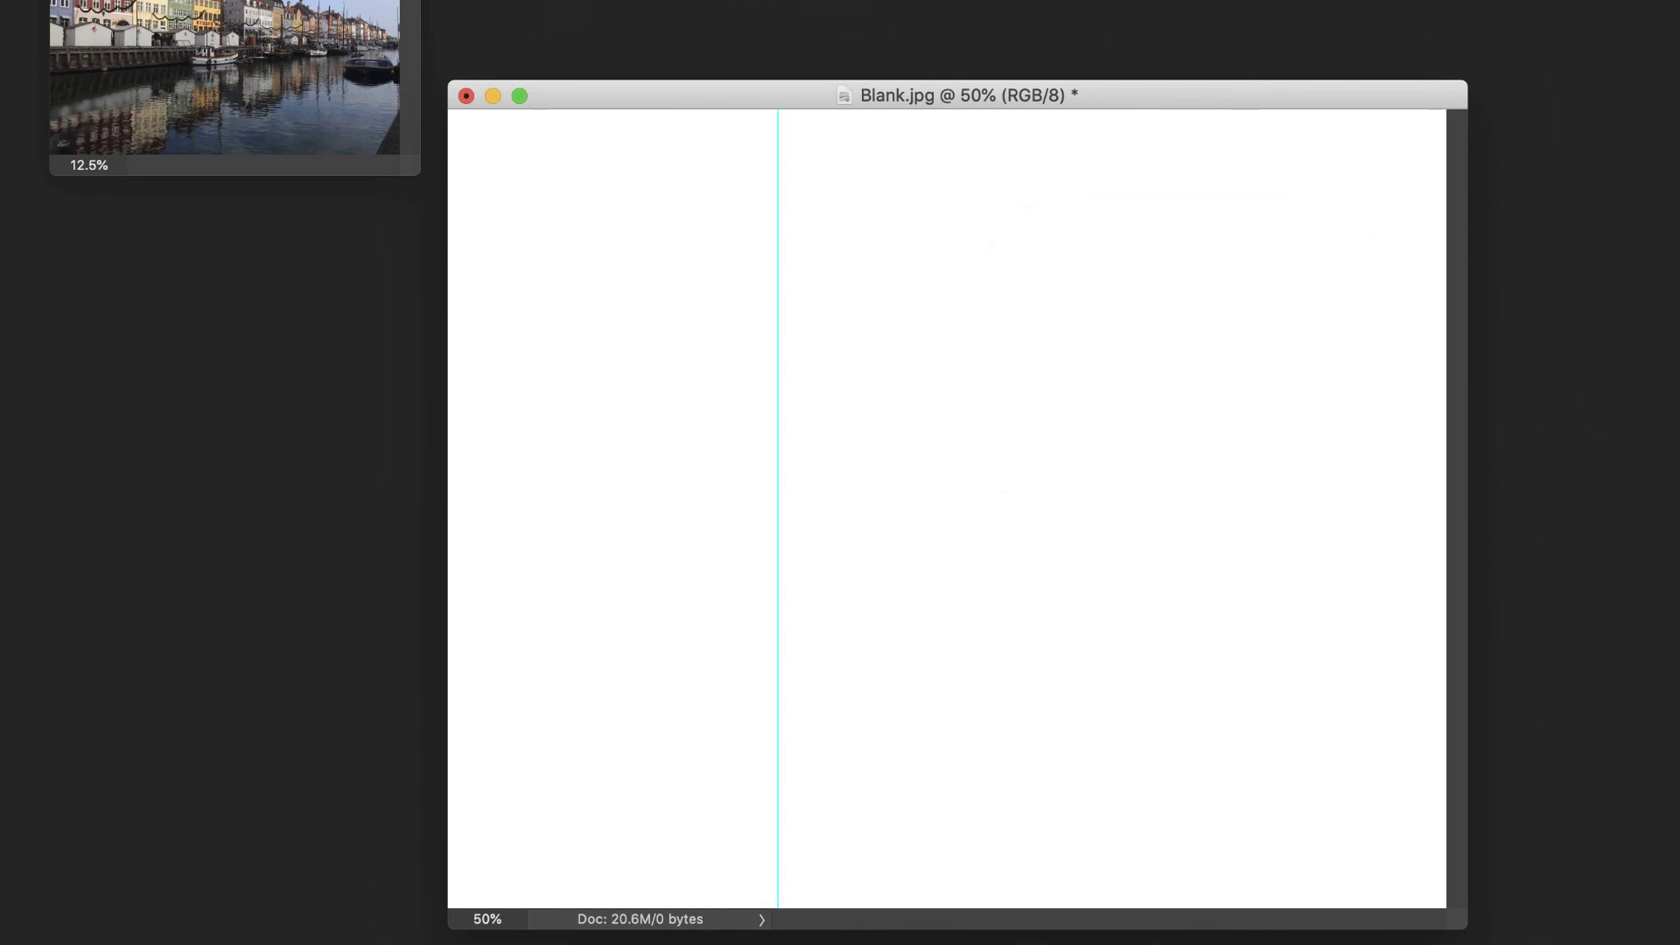
left_click(538, 0)
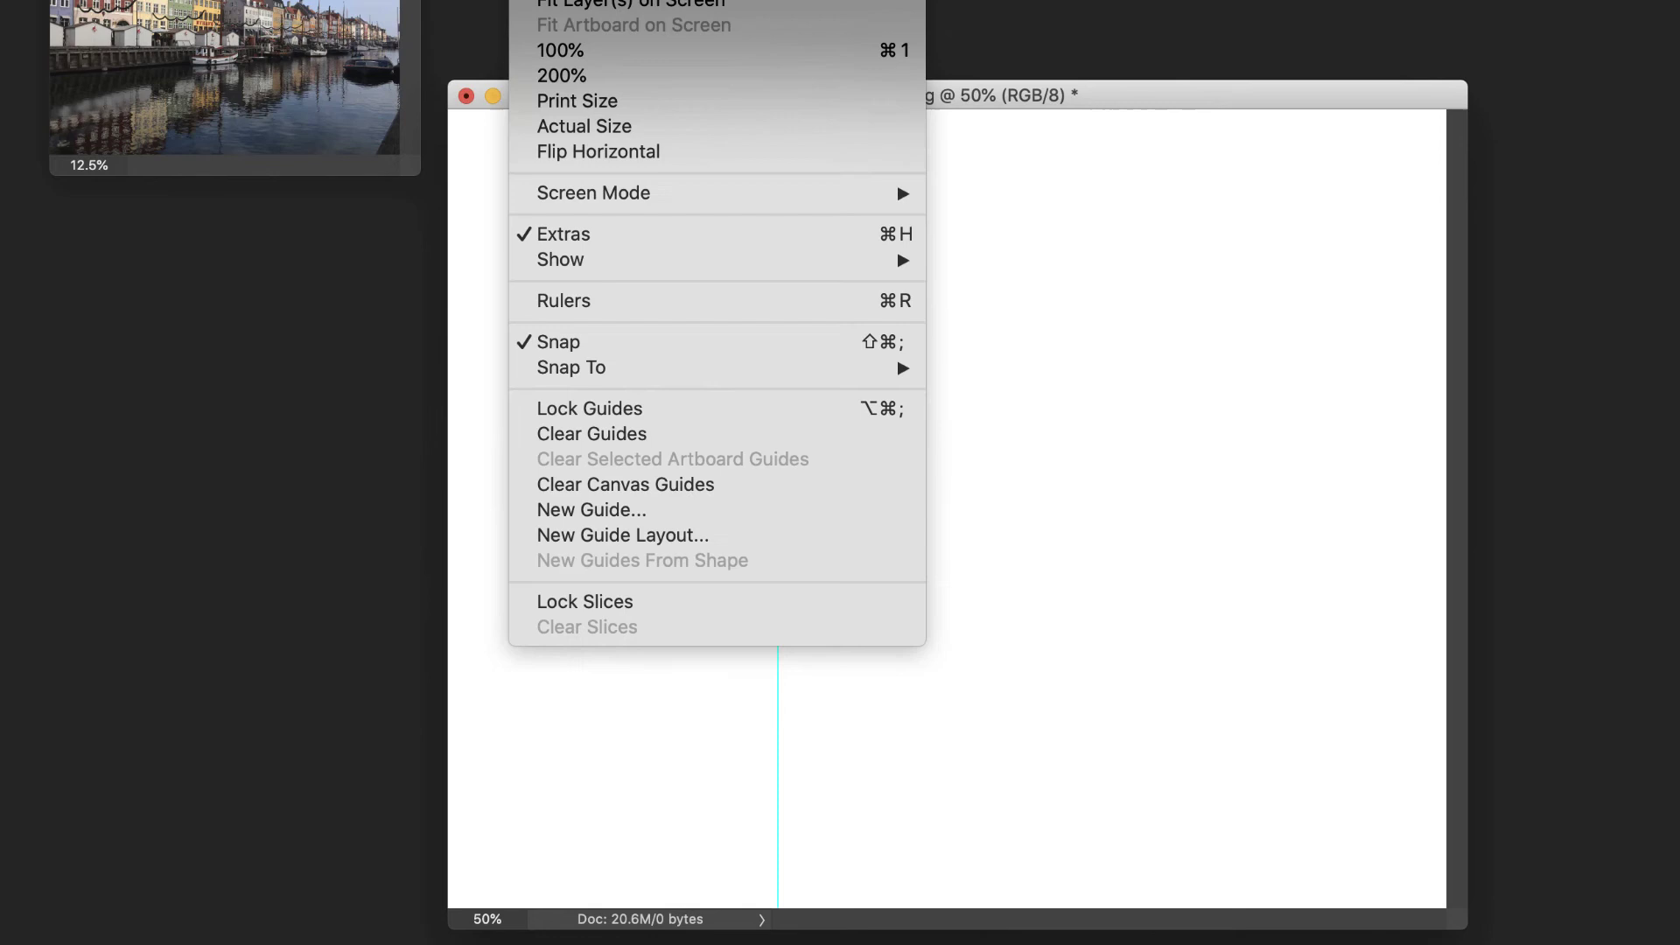
left_click(579, 509)
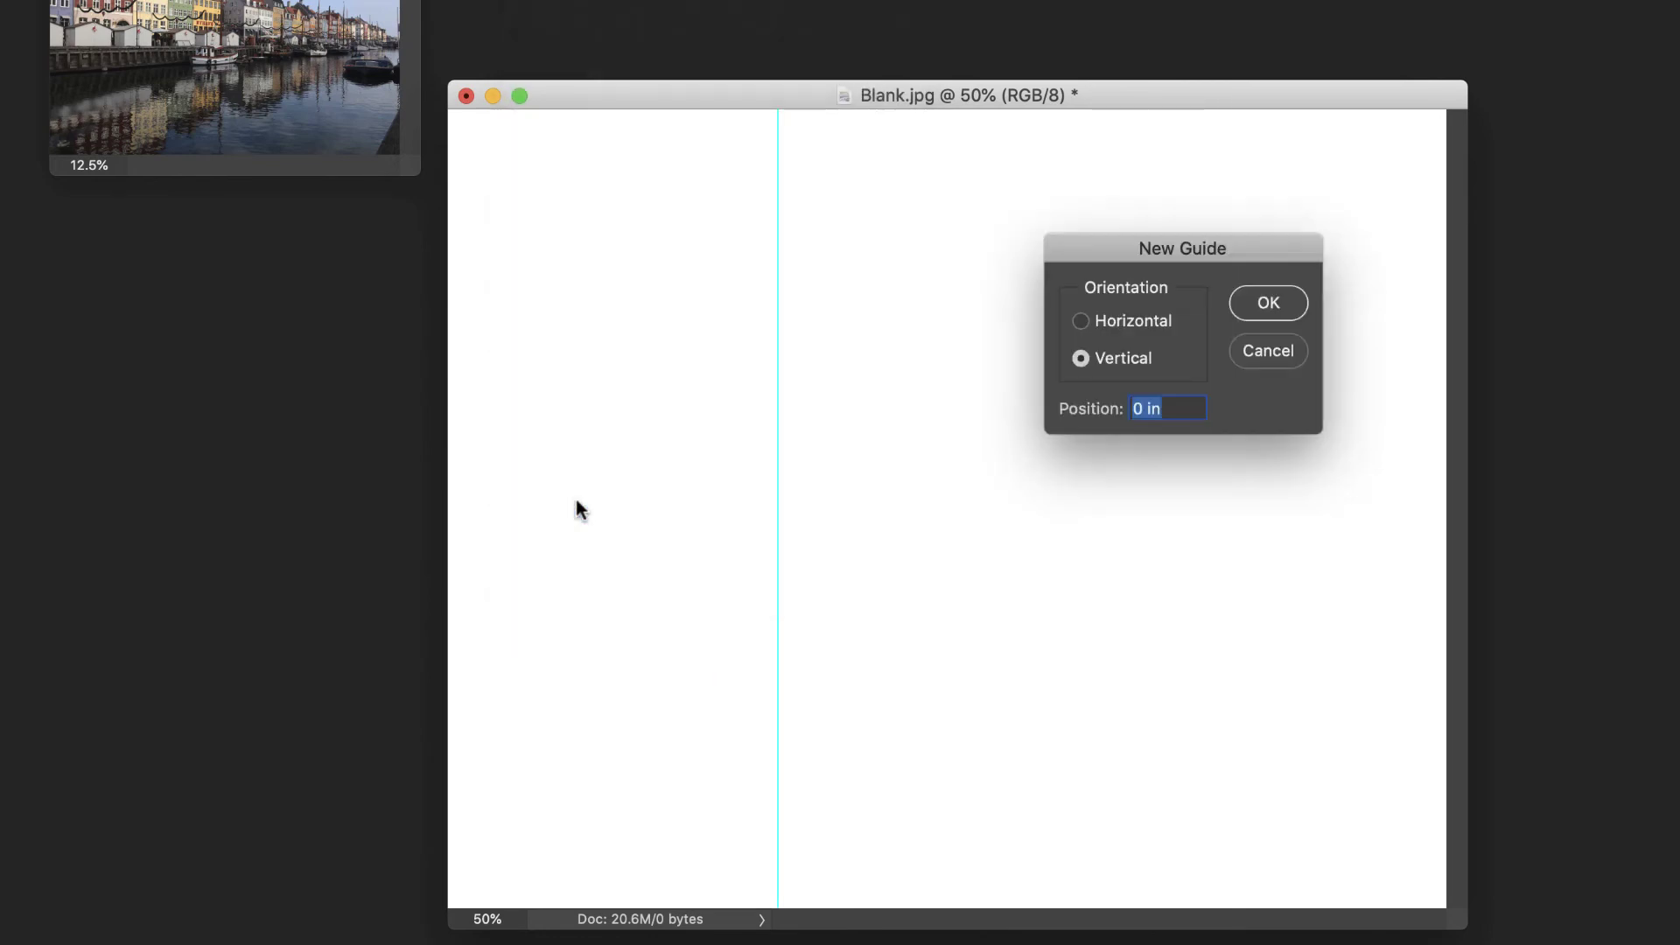
type("67")
key("Return")
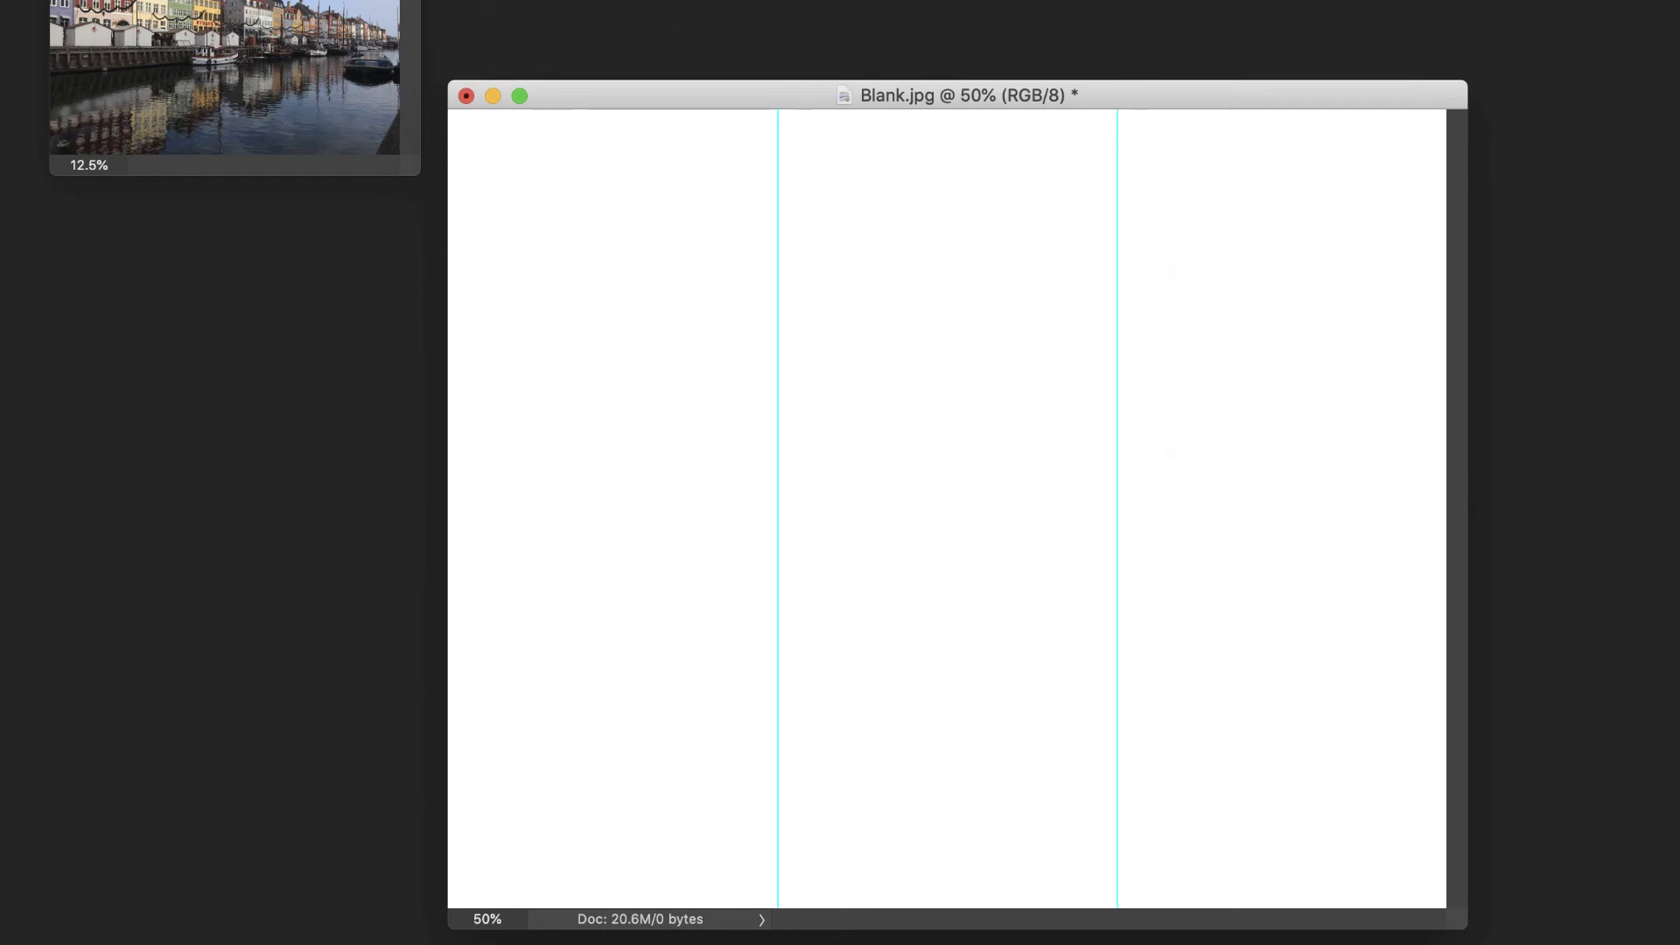
Add horizontal guides at 33% and 67% on the blank canvas.
left_click(542, 0)
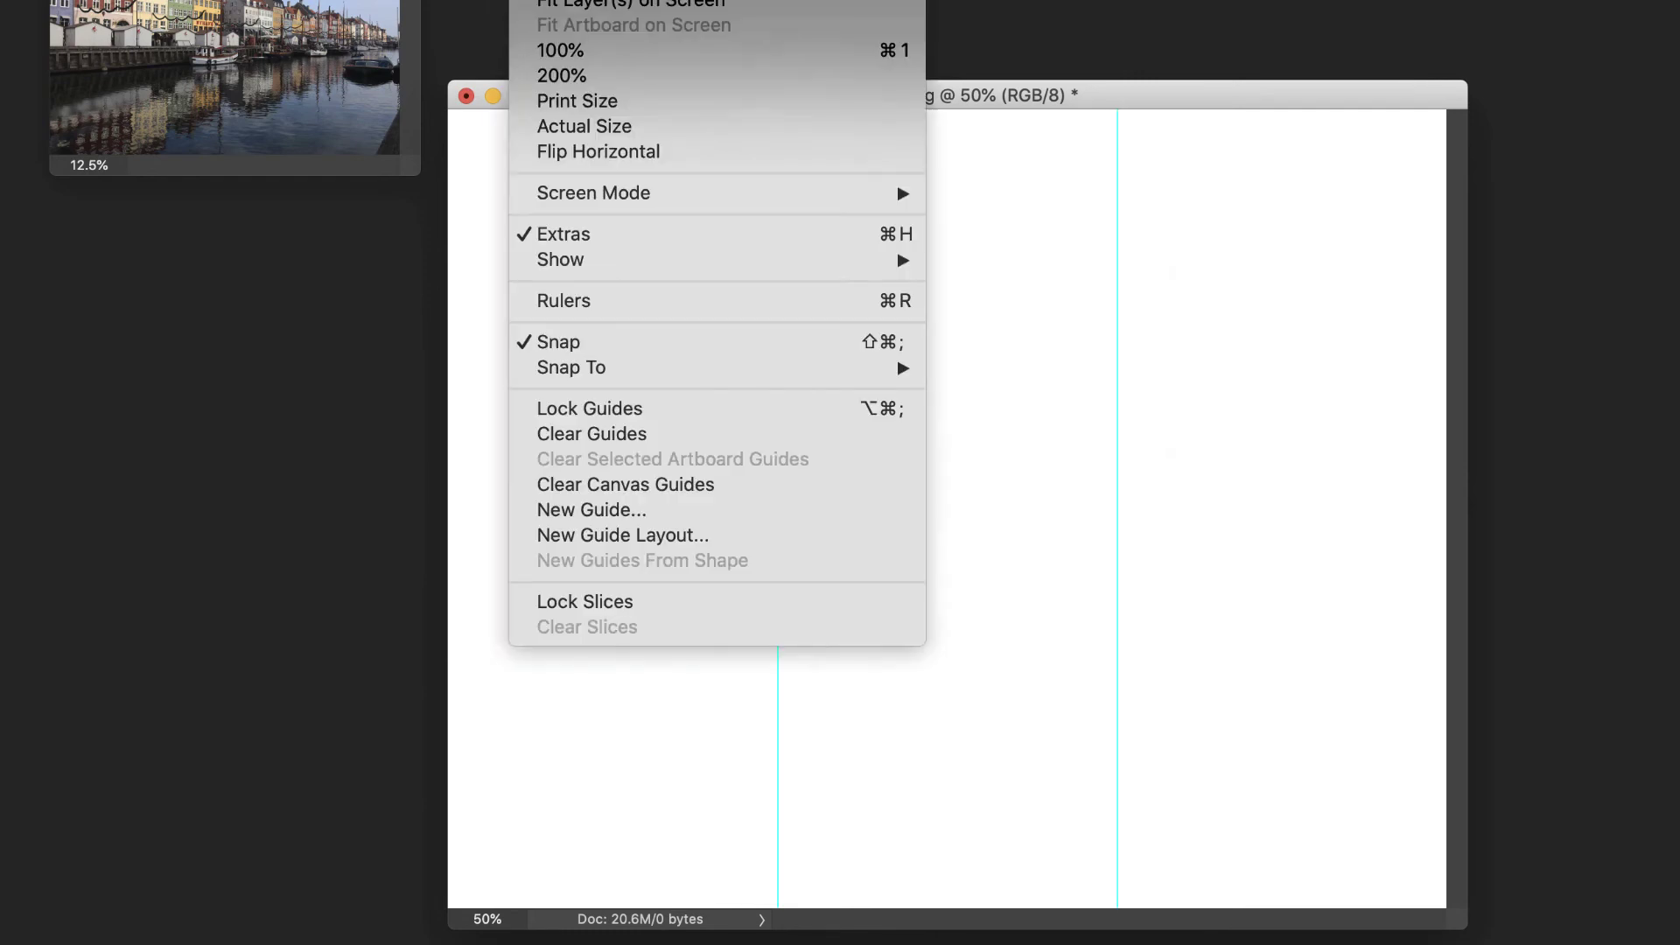
left_click(643, 510)
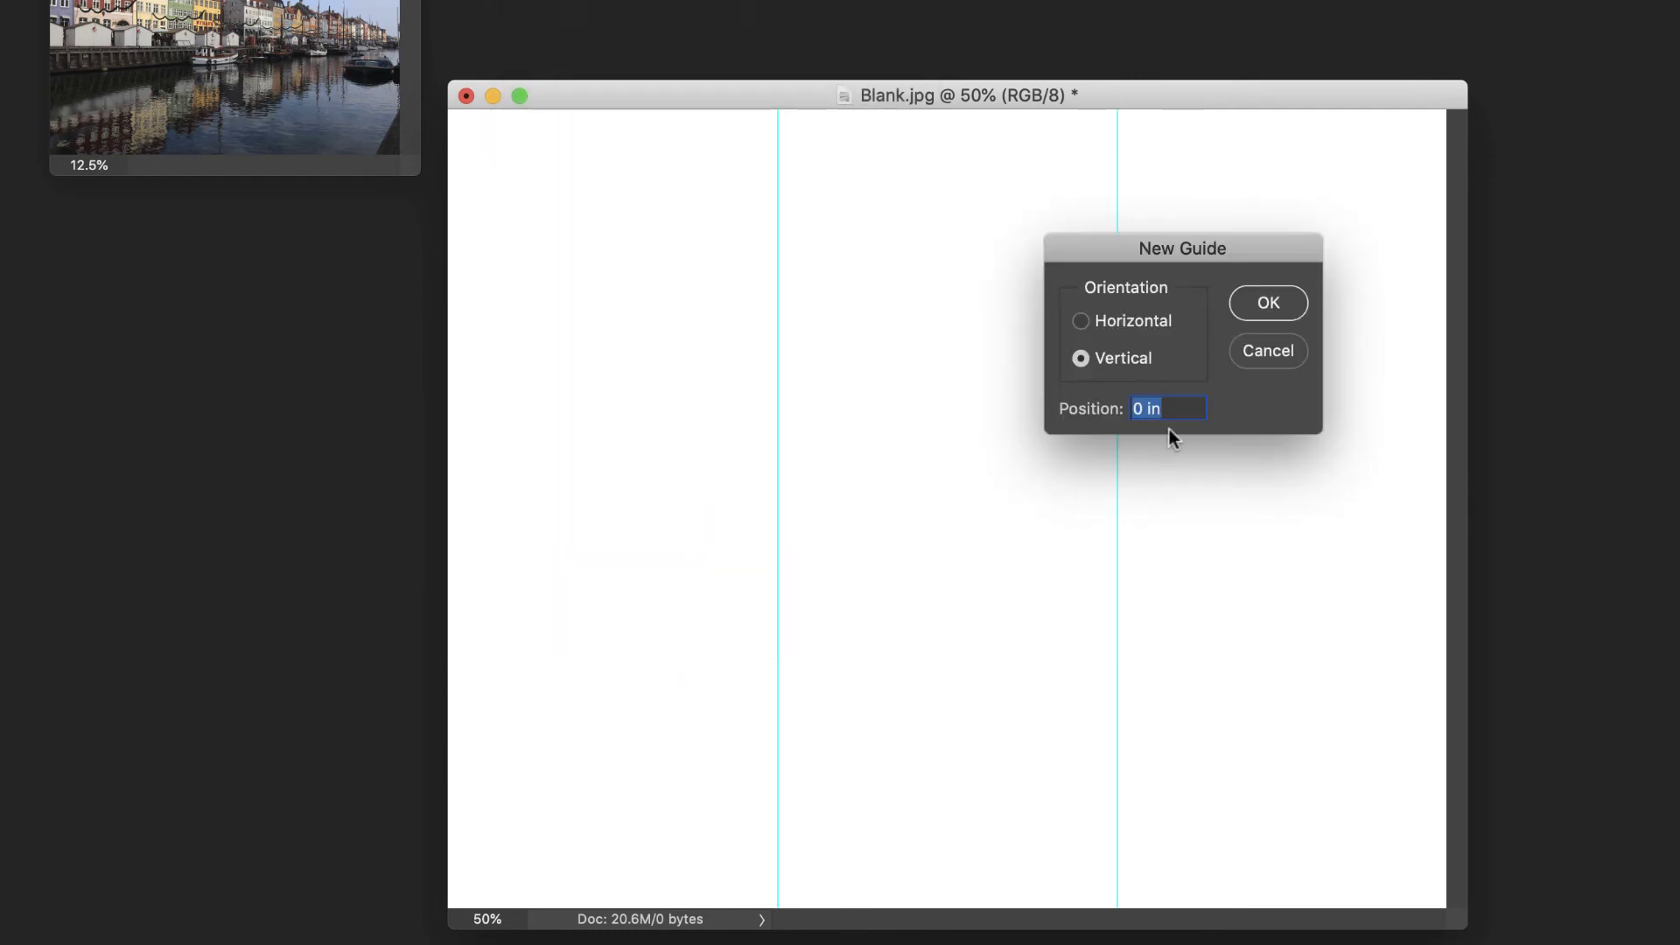
type("33")
key("Return")
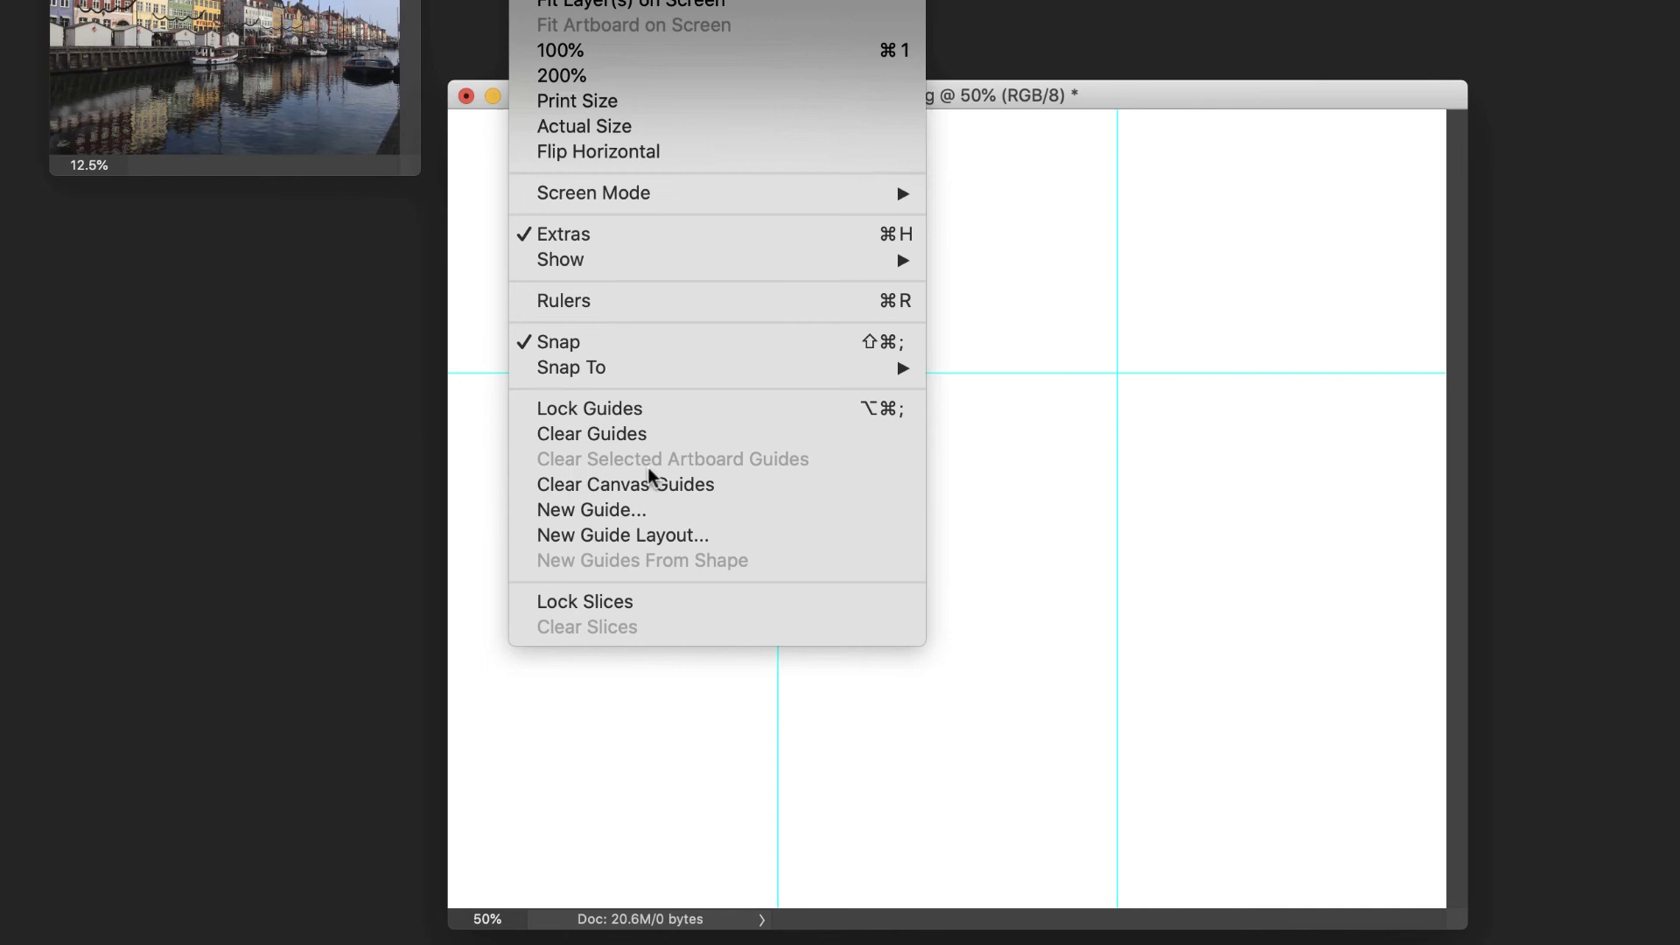
left_click(645, 510)
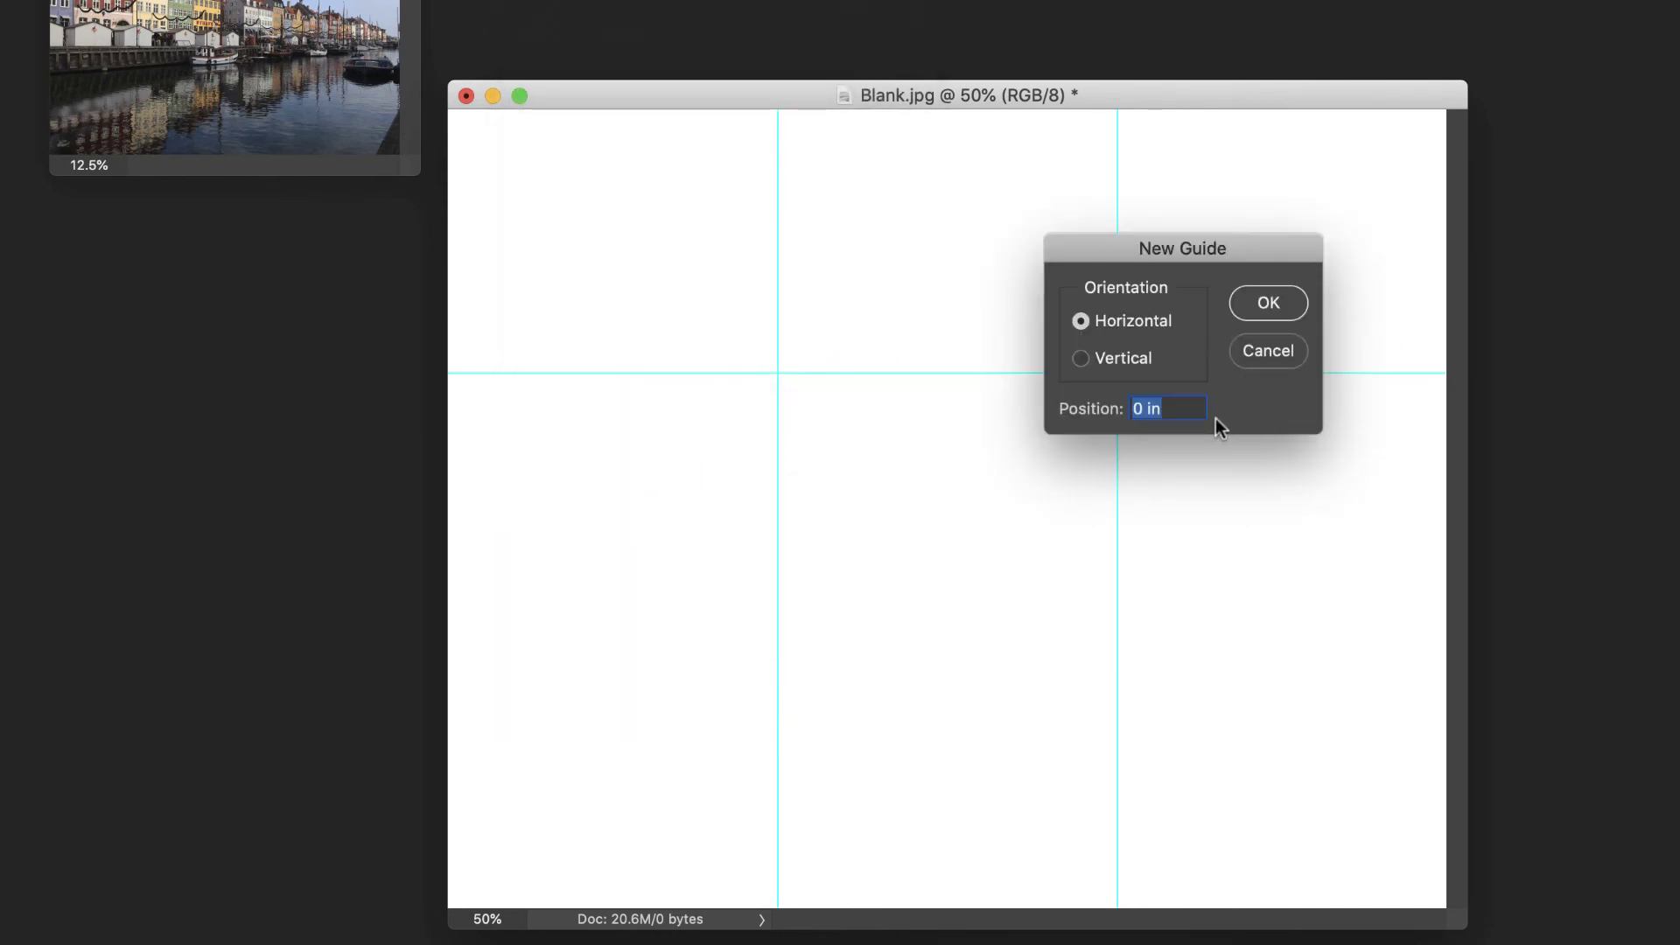
type("67%")
left_click(1269, 302)
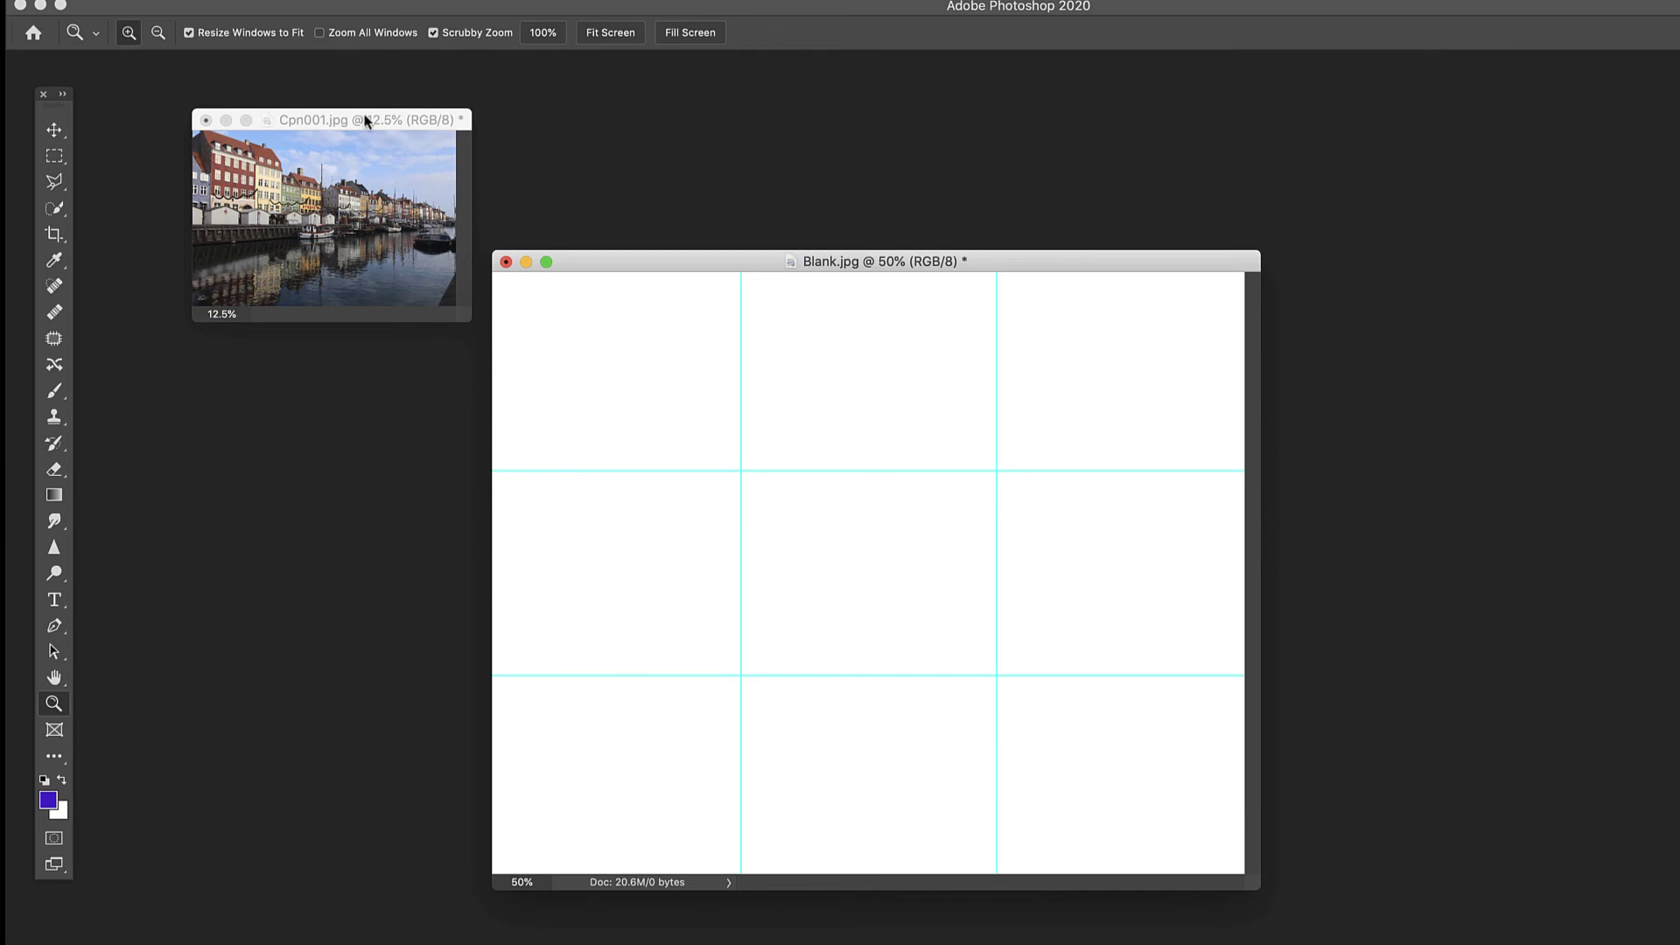
Drag the Cpn001.jpg canal photo onto the Blank.jpg canvas as a new layer.
left_click_drag(368, 120, 328, 112)
left_click(54, 130)
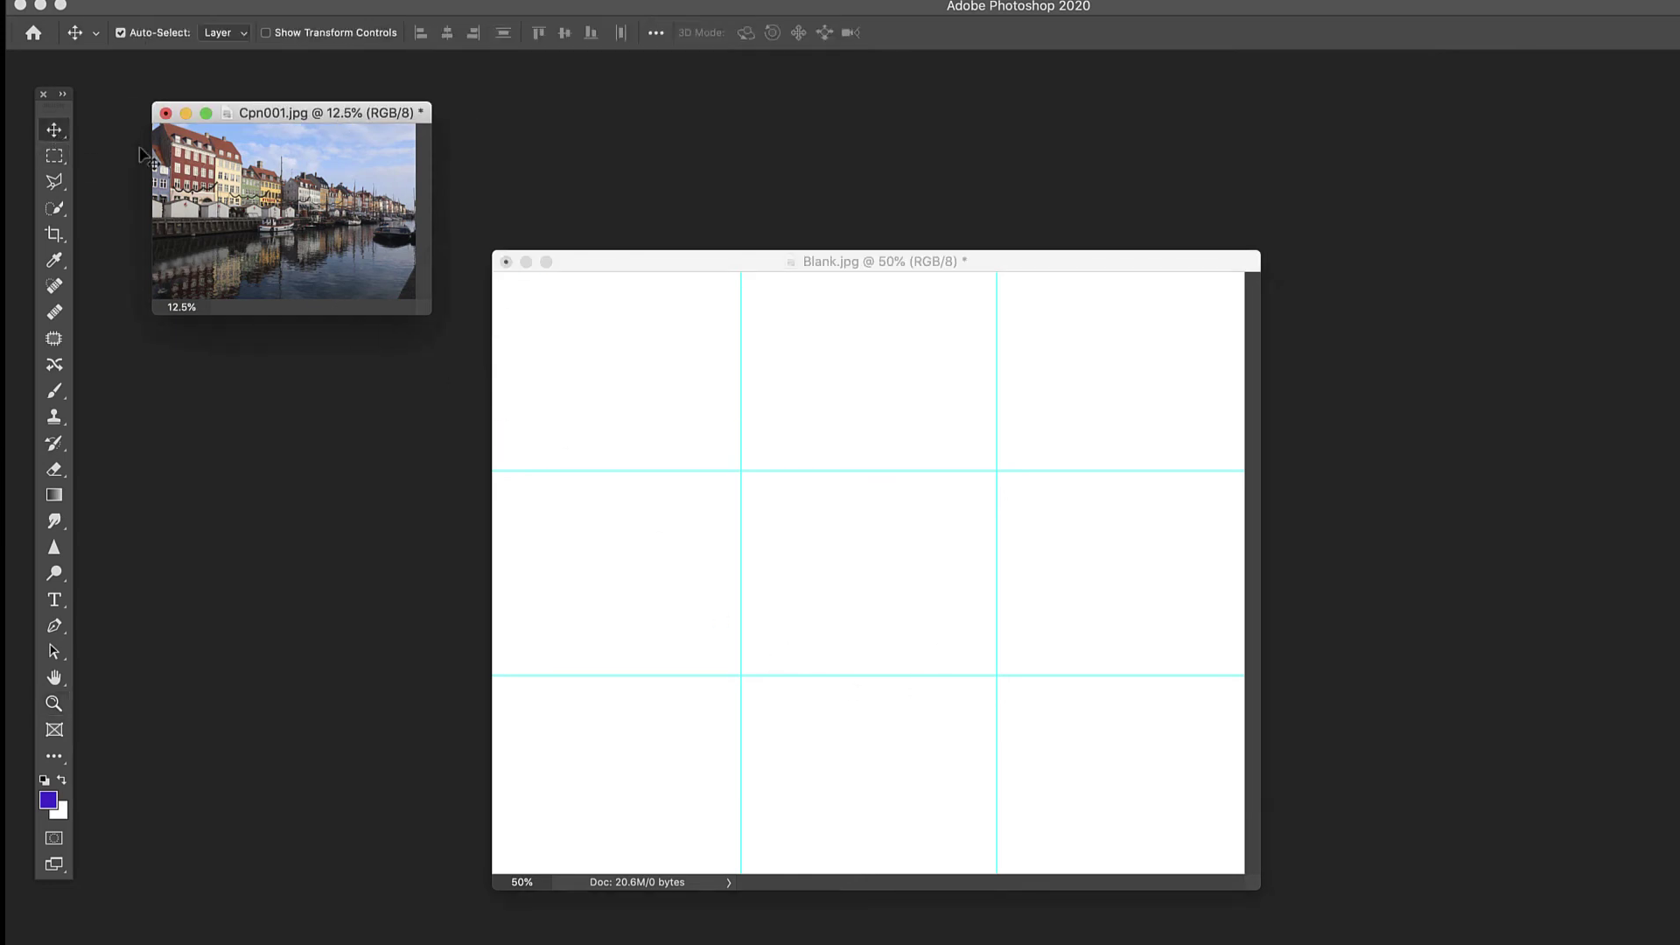
left_click_drag(760, 530, 888, 622)
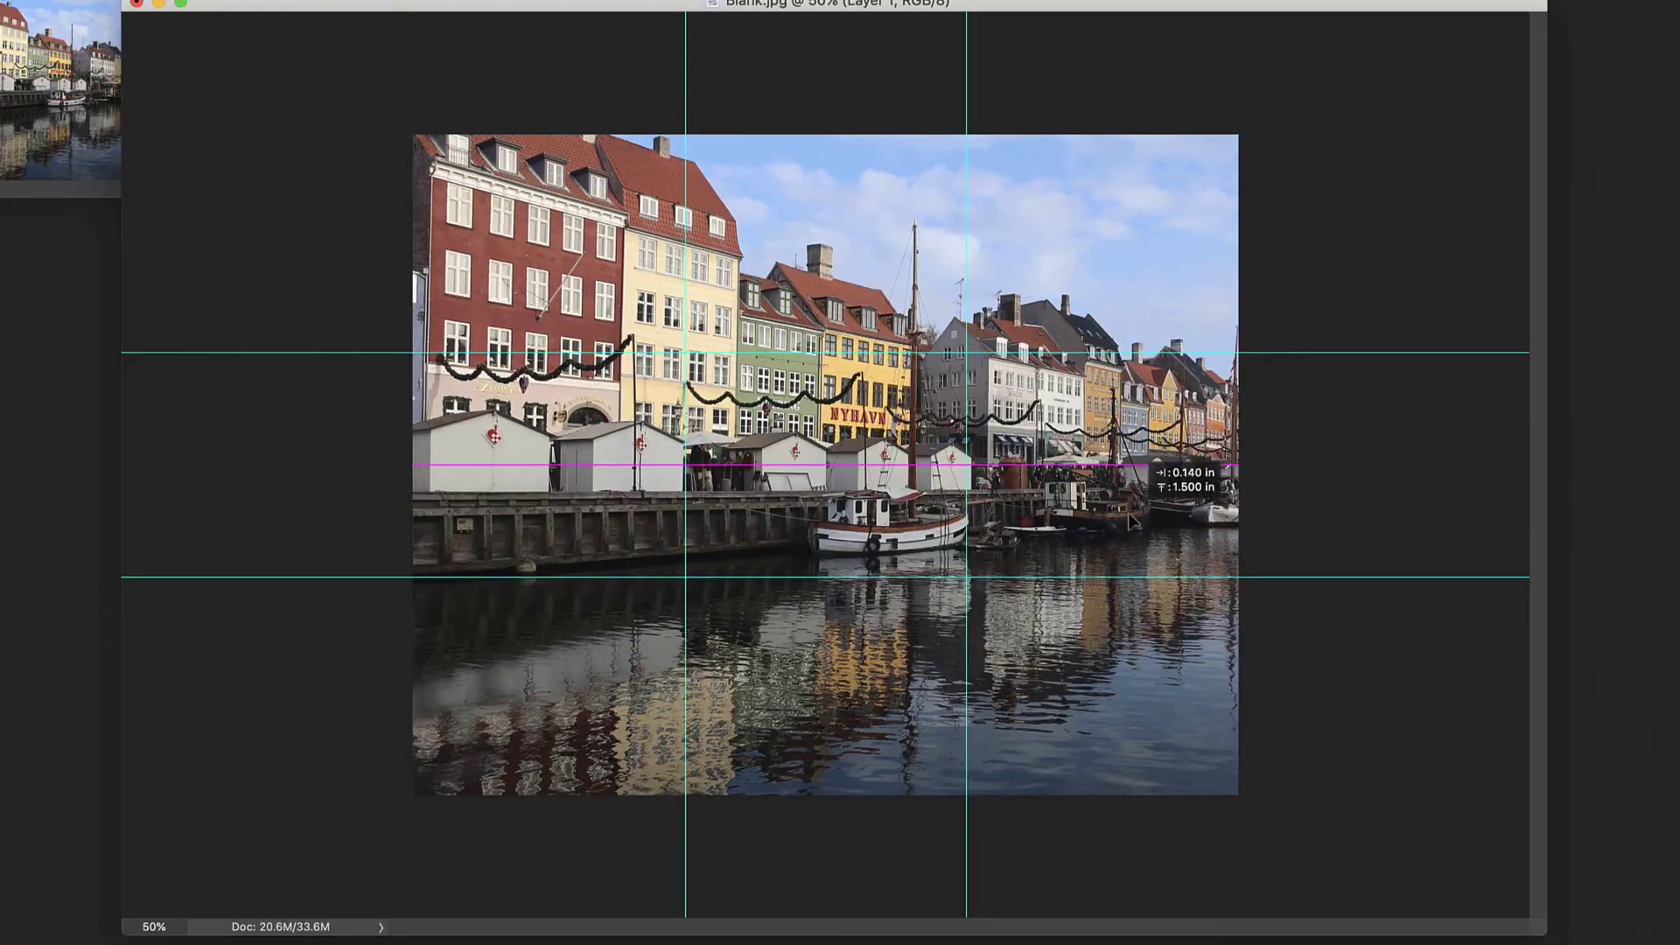
left_click_drag(1146, 497, 1027, 566)
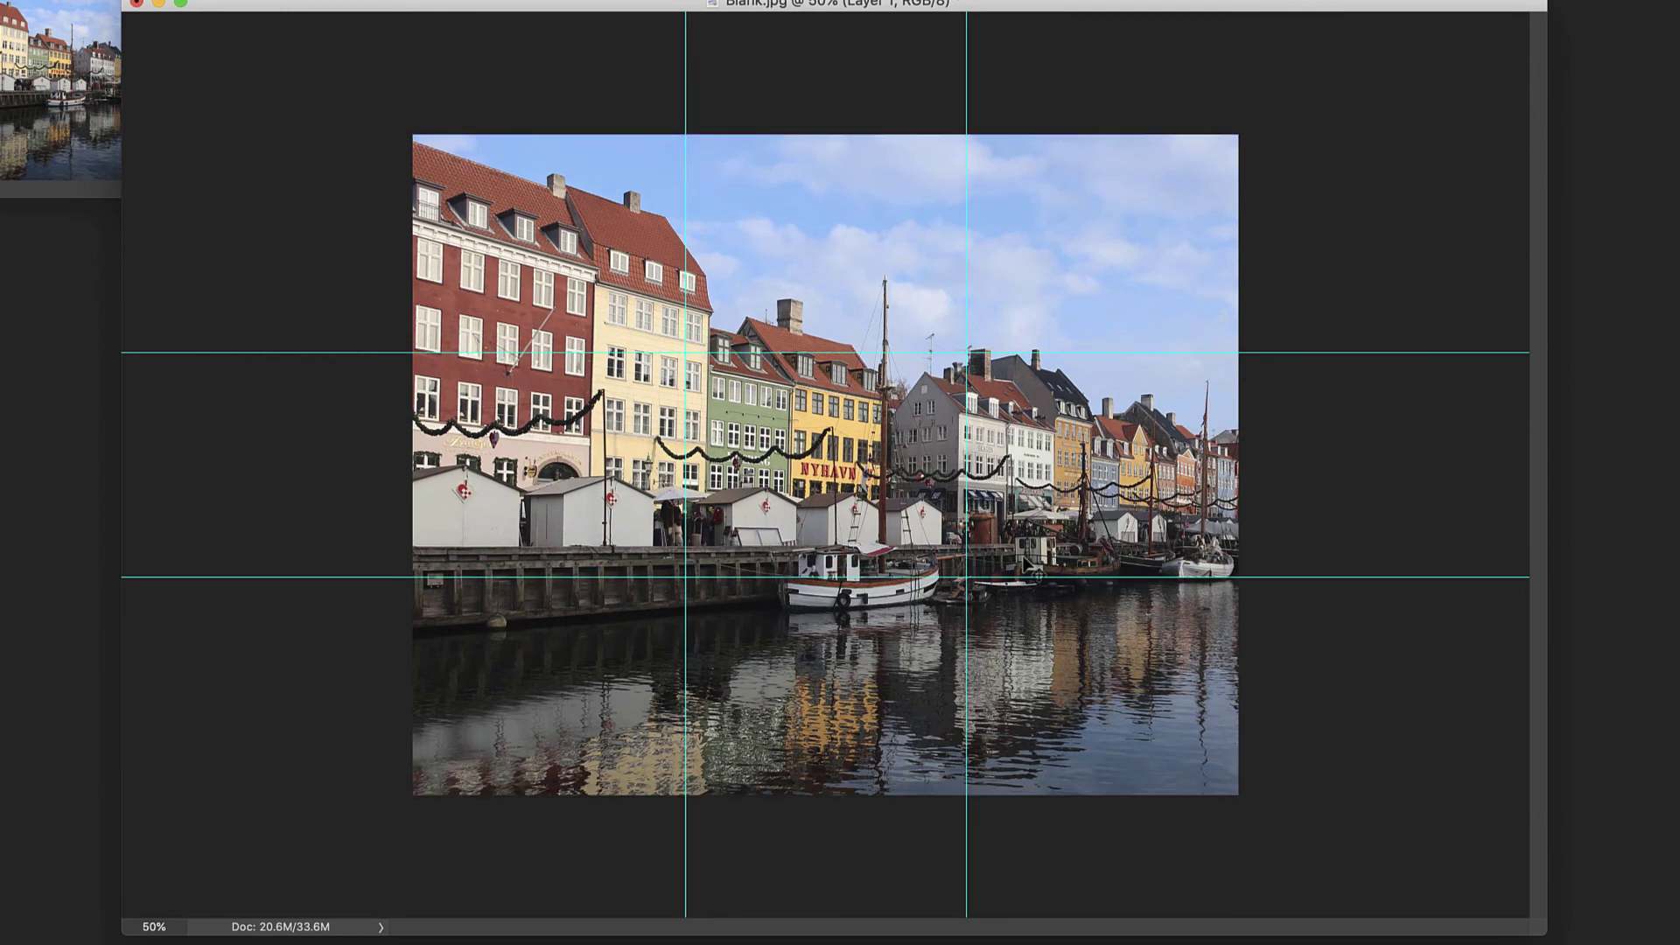
Scale the photo up with Free Transform and align its waterfront to the lower-third guide.
key("super+t")
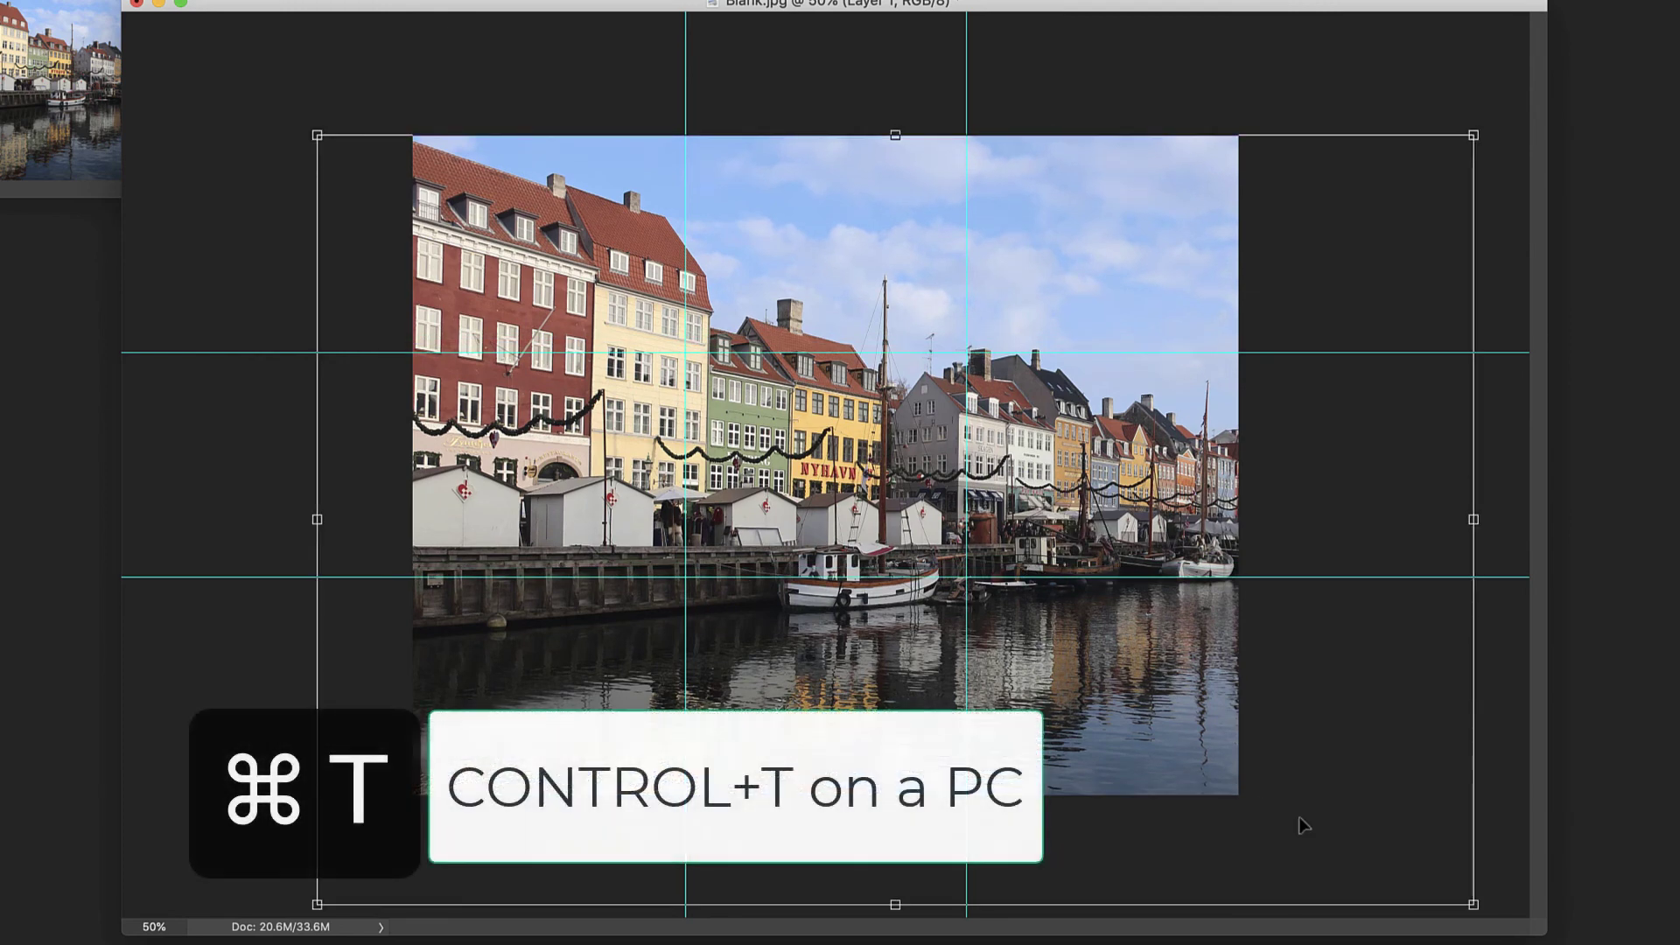
left_click_drag(1473, 136, 1511, 83)
mouse_move(1370, 493)
left_mouse_down()
mouse_move(1353, 507)
mouse_move(1380, 518)
left_mouse_up()
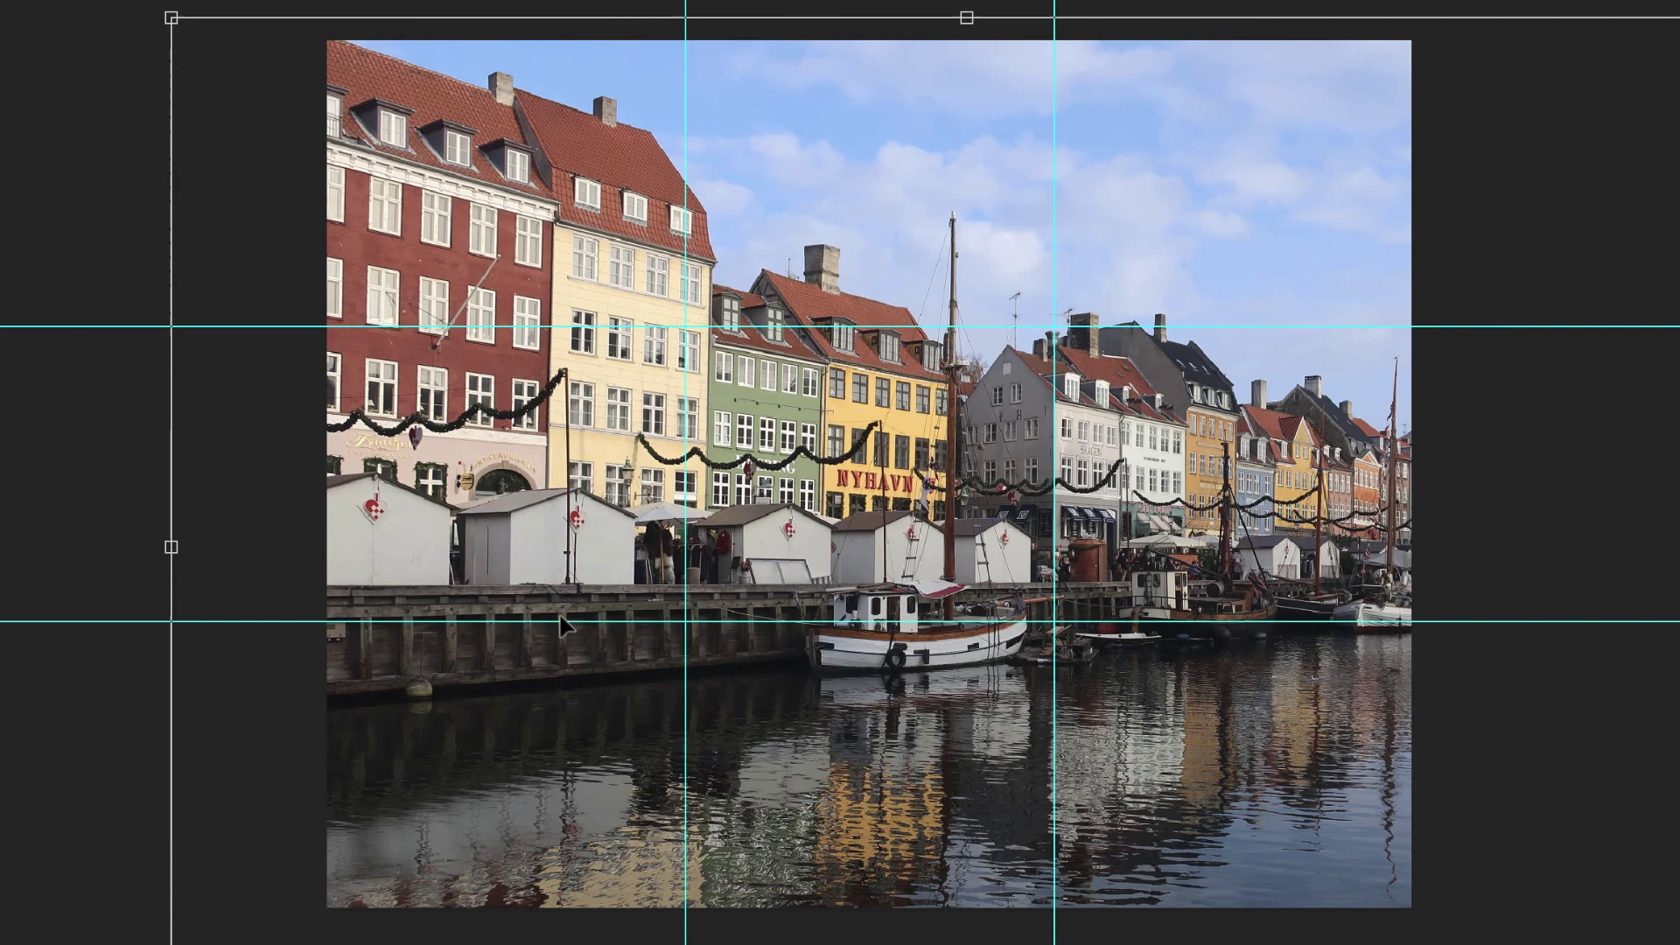
left_click_drag(1331, 495, 1334, 504)
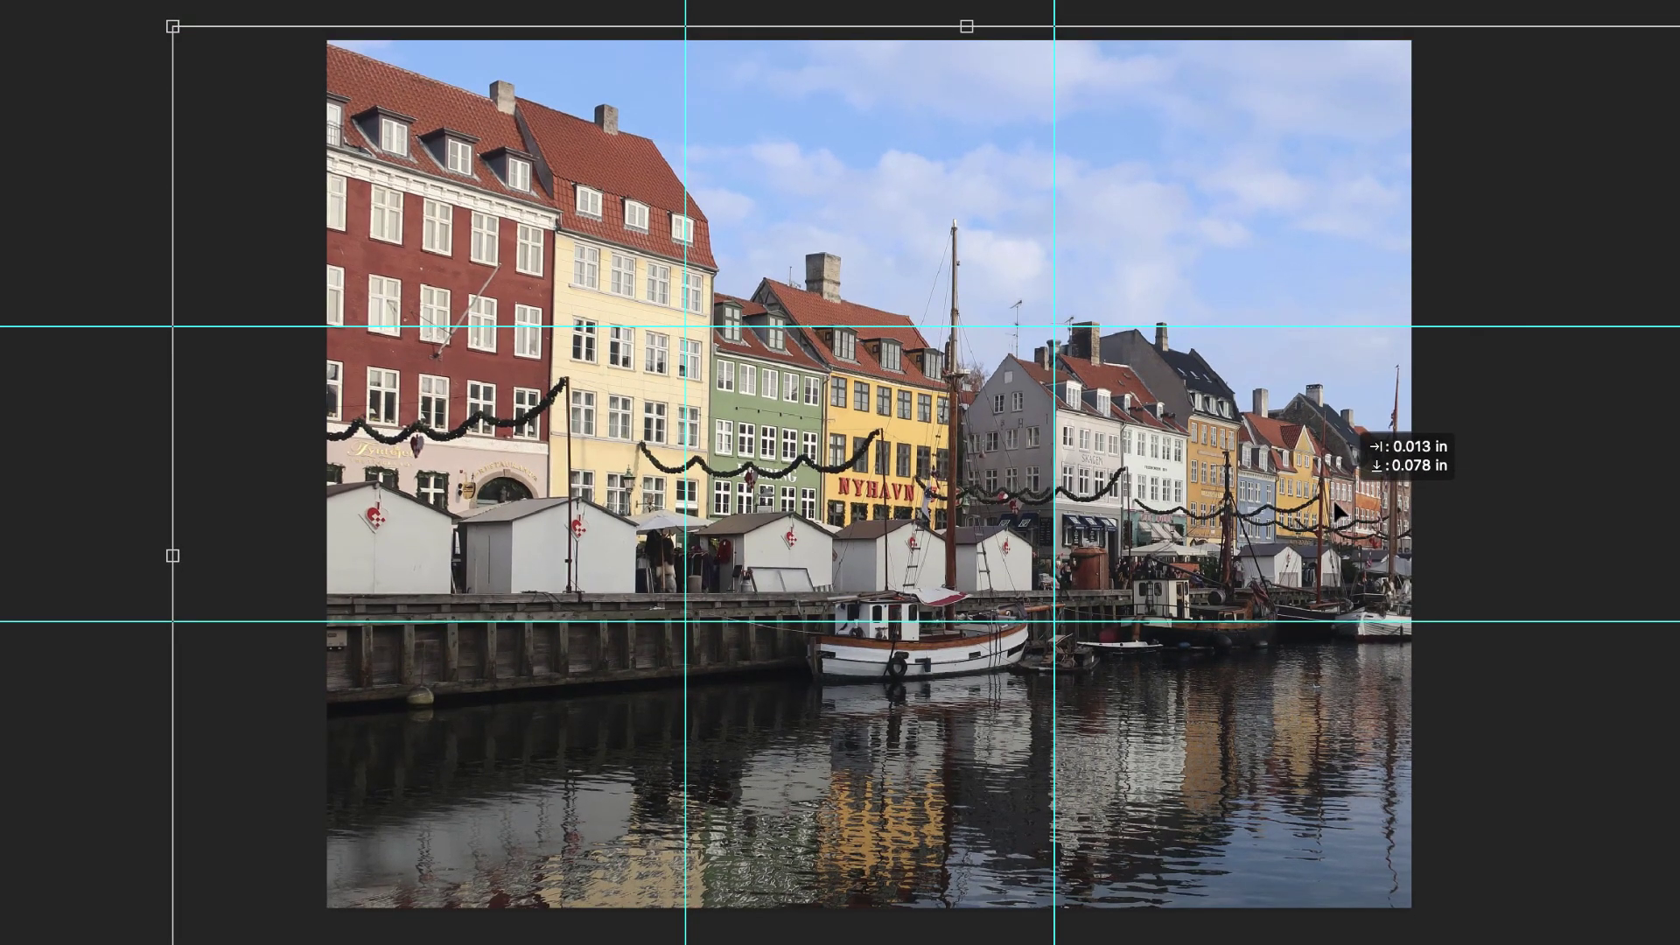
key("Return")
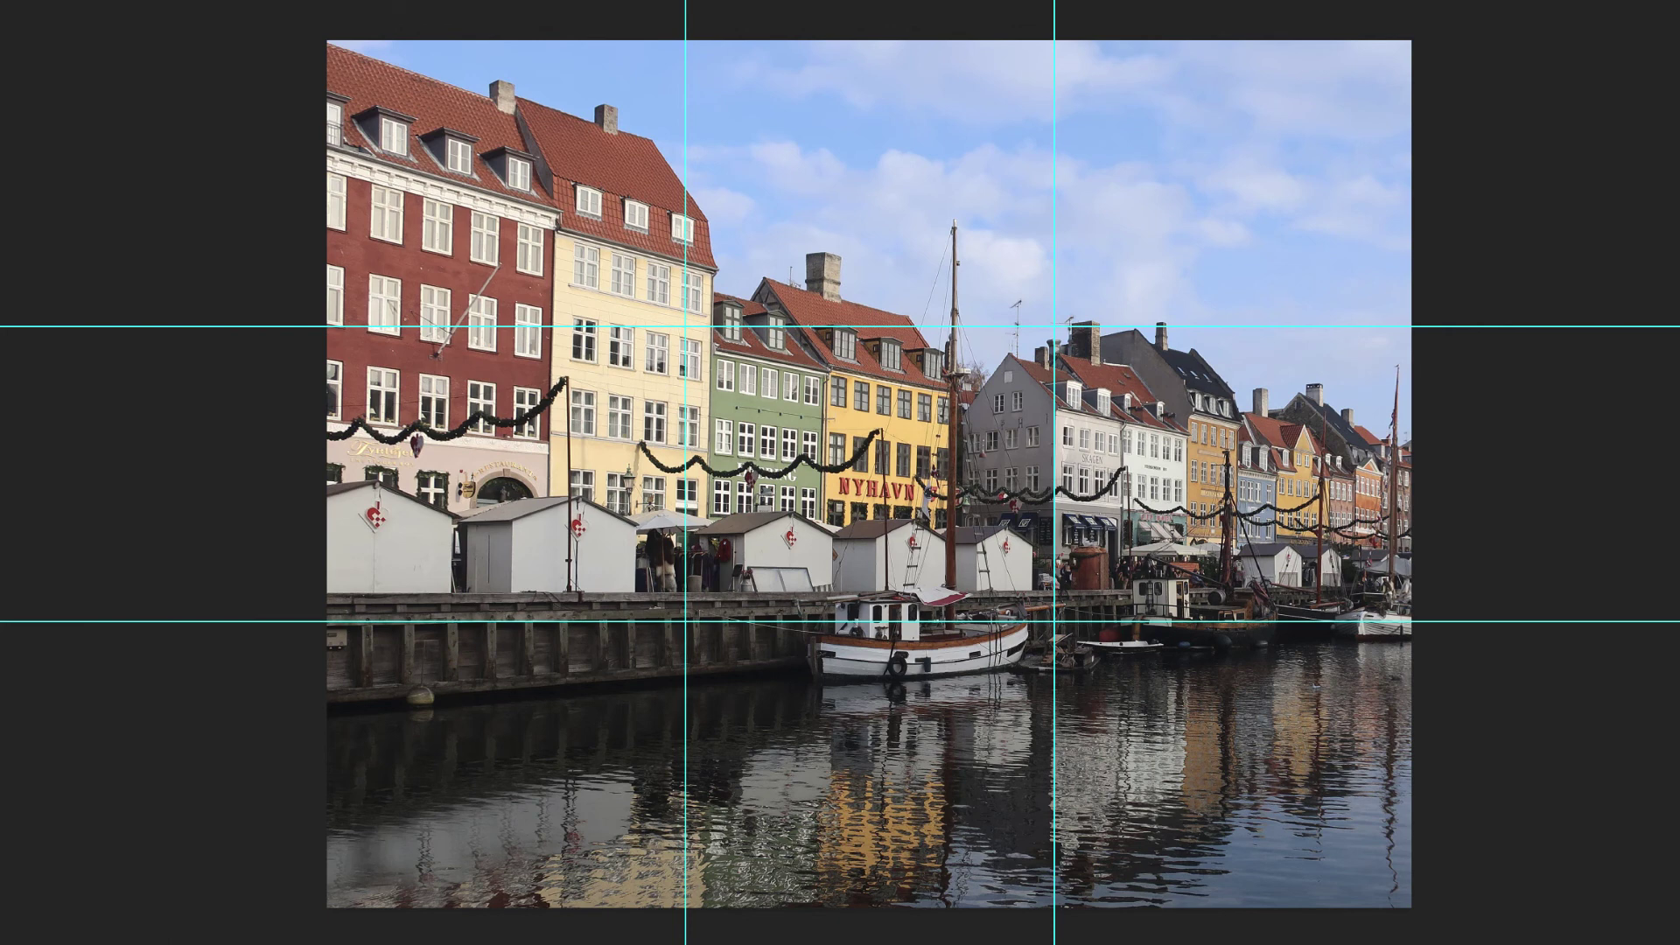
Briefly hide the guides to check the photo, then shift it right so the mast meets the right-third line.
key("super+semicolon")
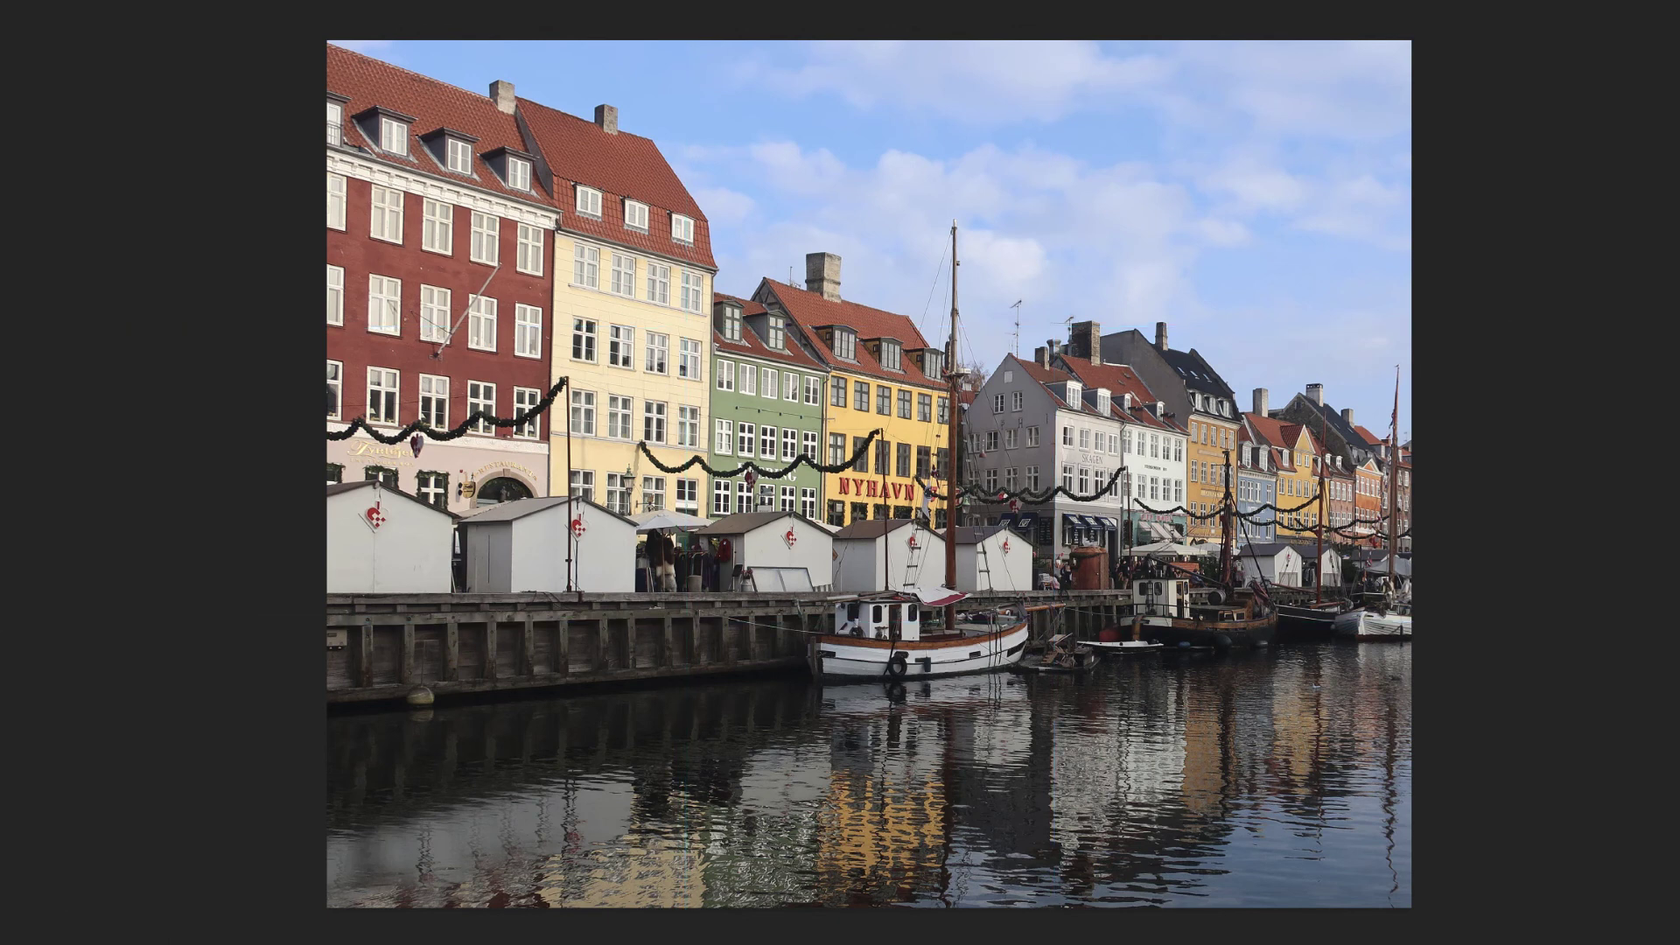
key("super+semicolon")
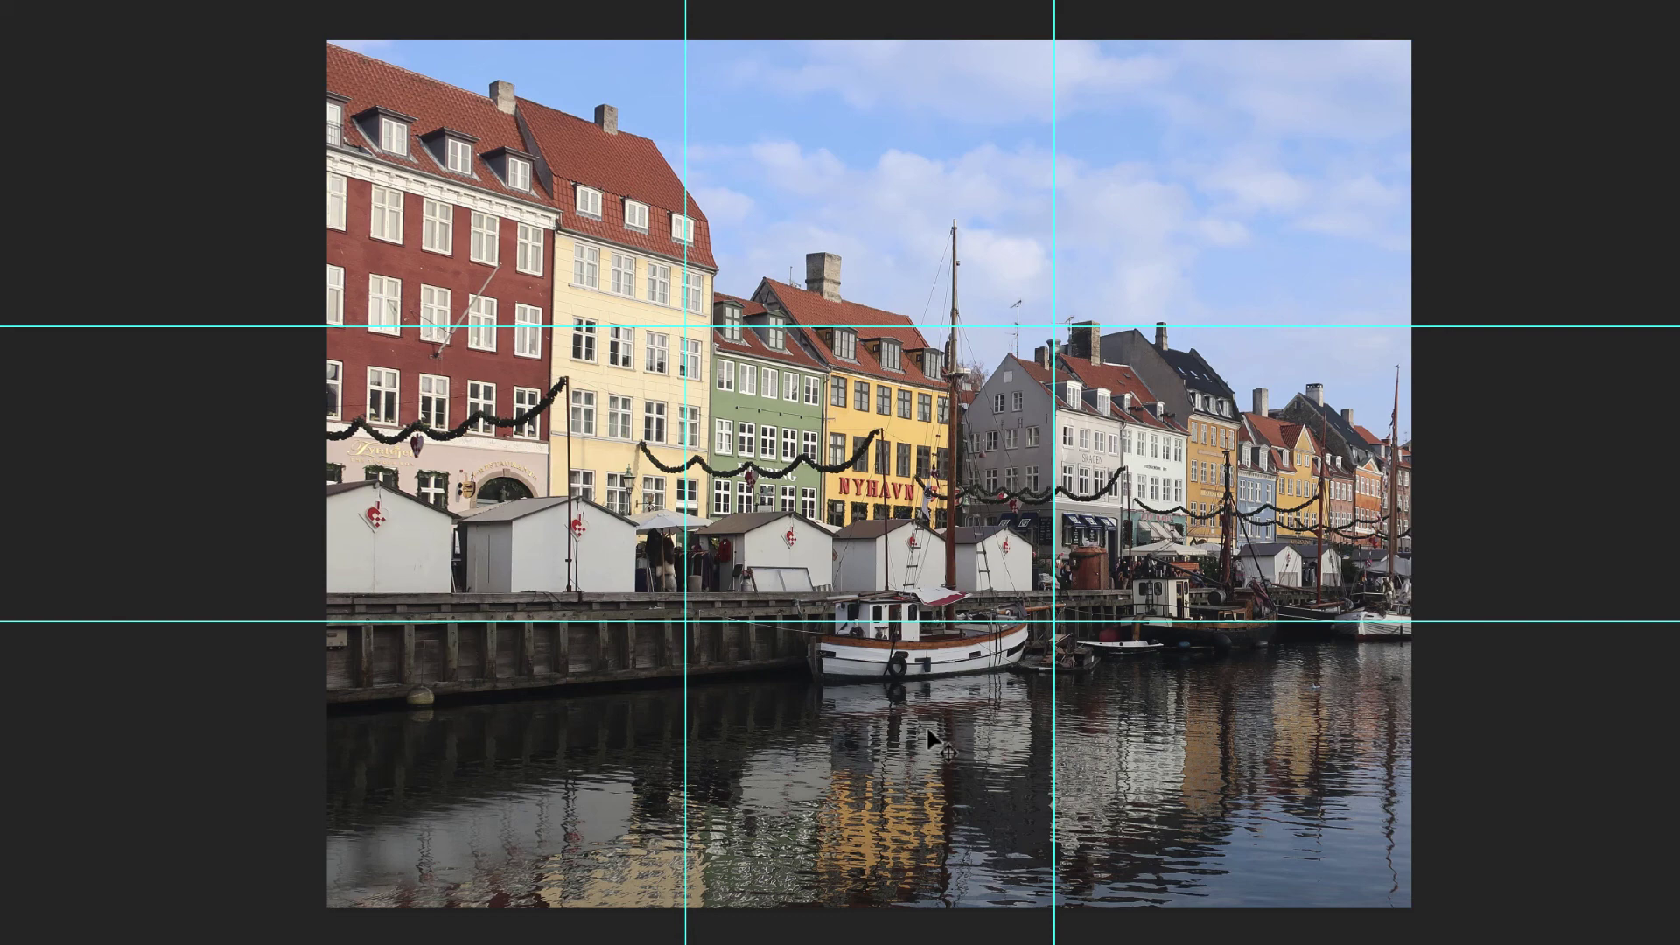
left_click_drag(820, 744, 948, 743)
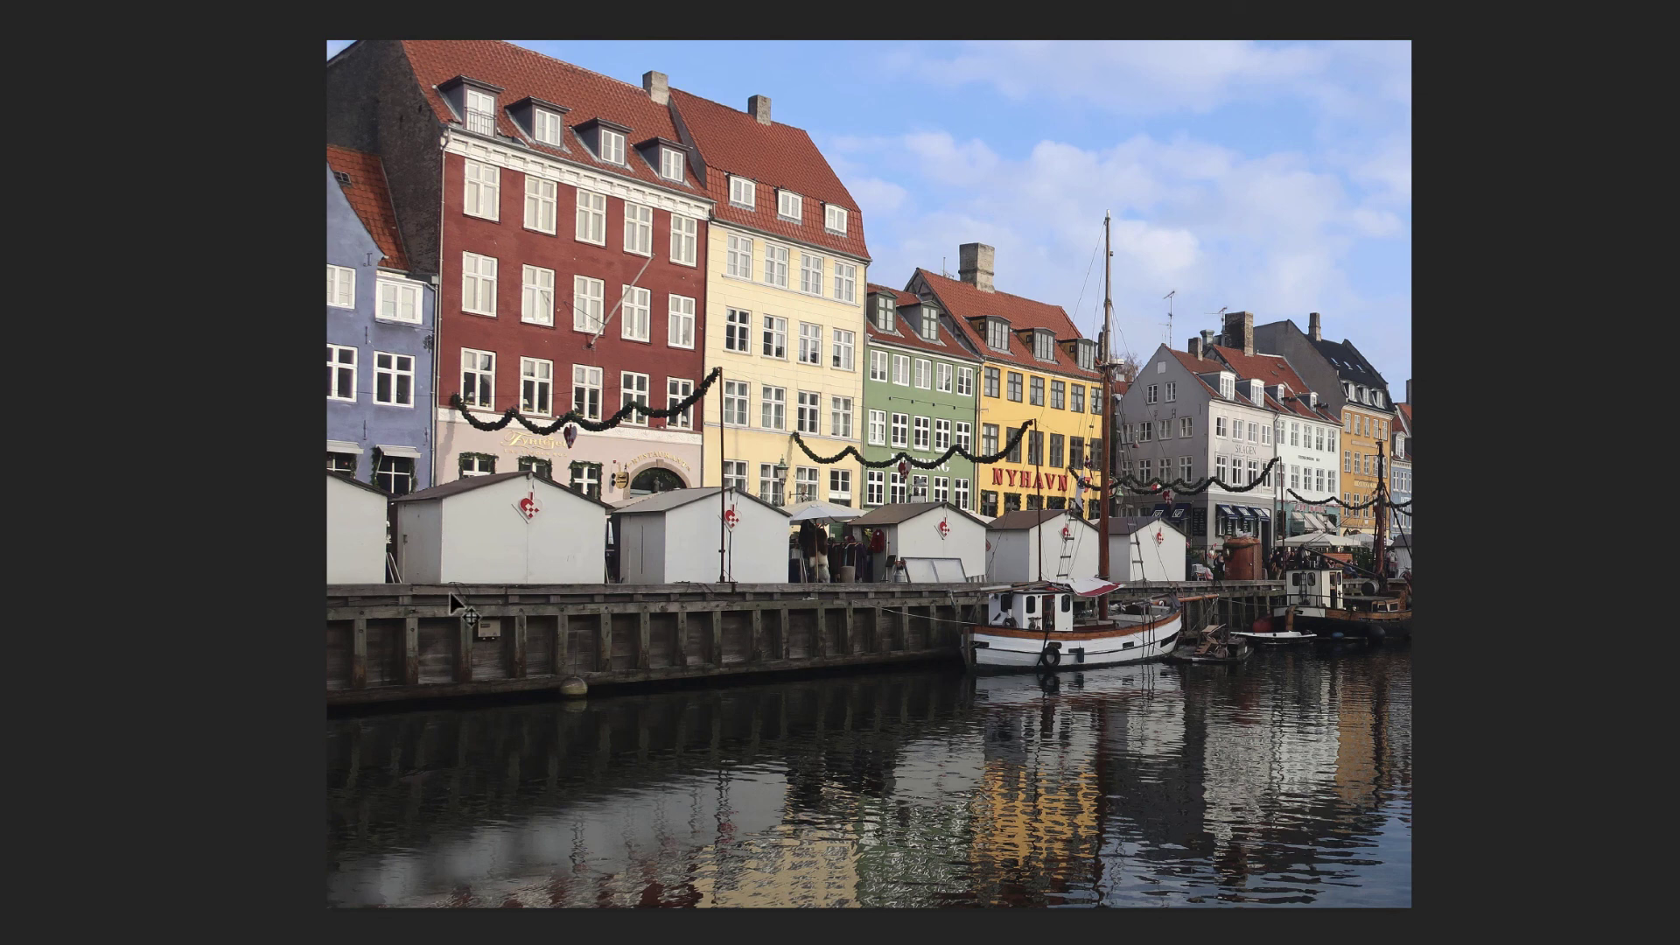
Undo the rightward shift so the quayside waterline rests on the lower third guide again.
key("ctrl+z")
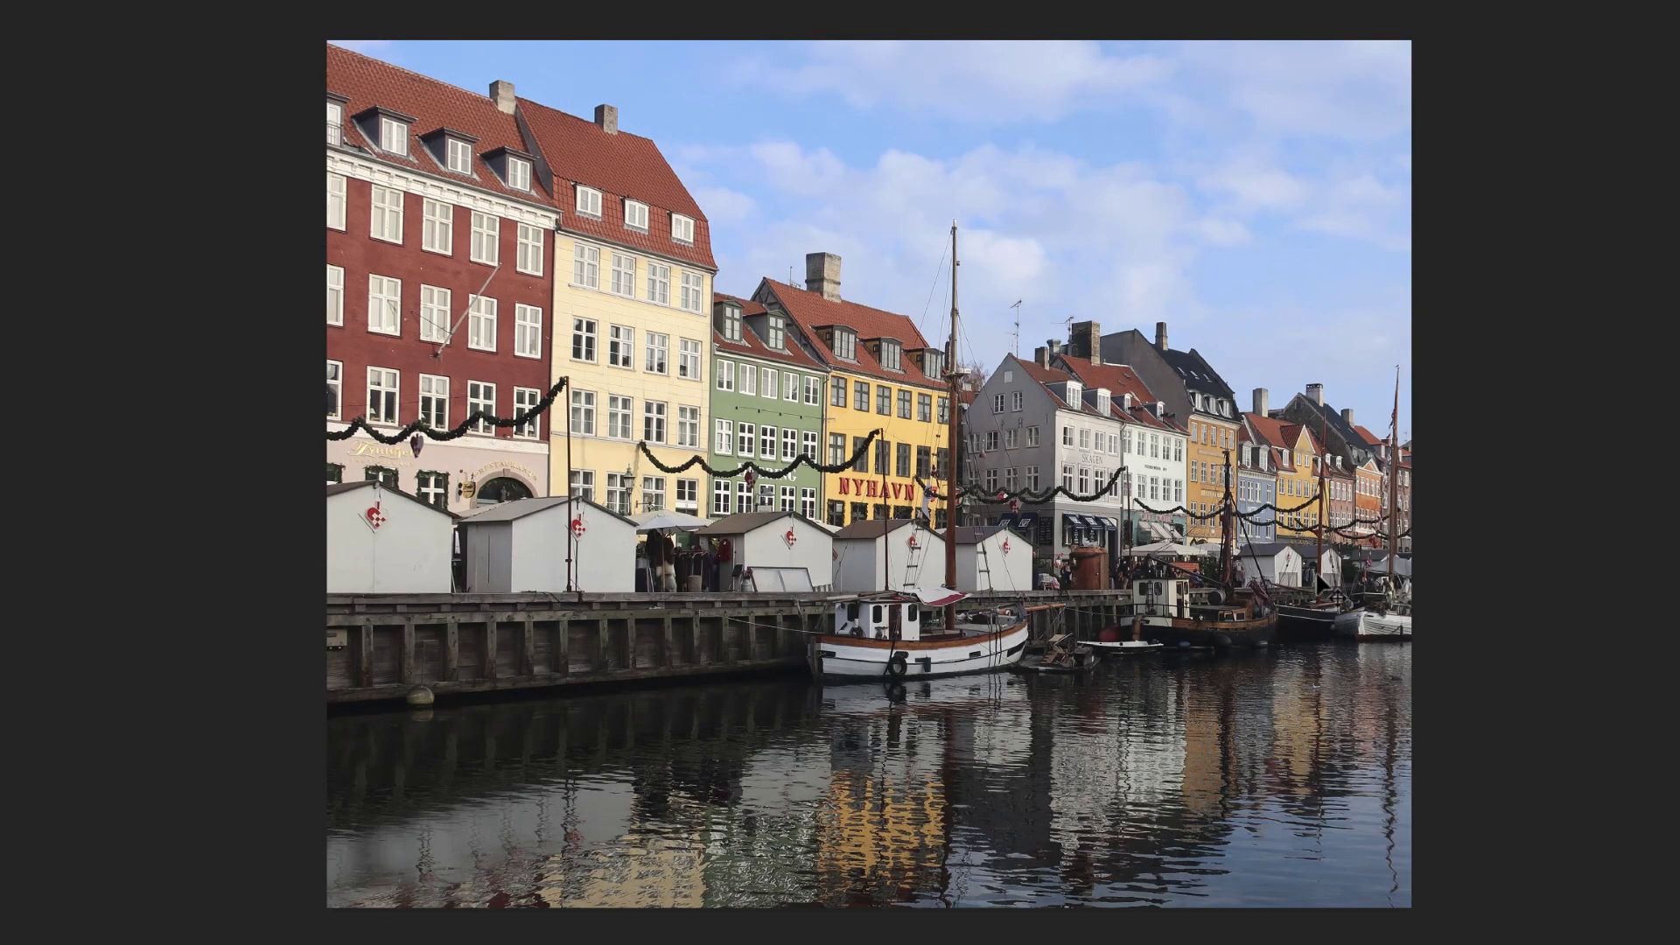